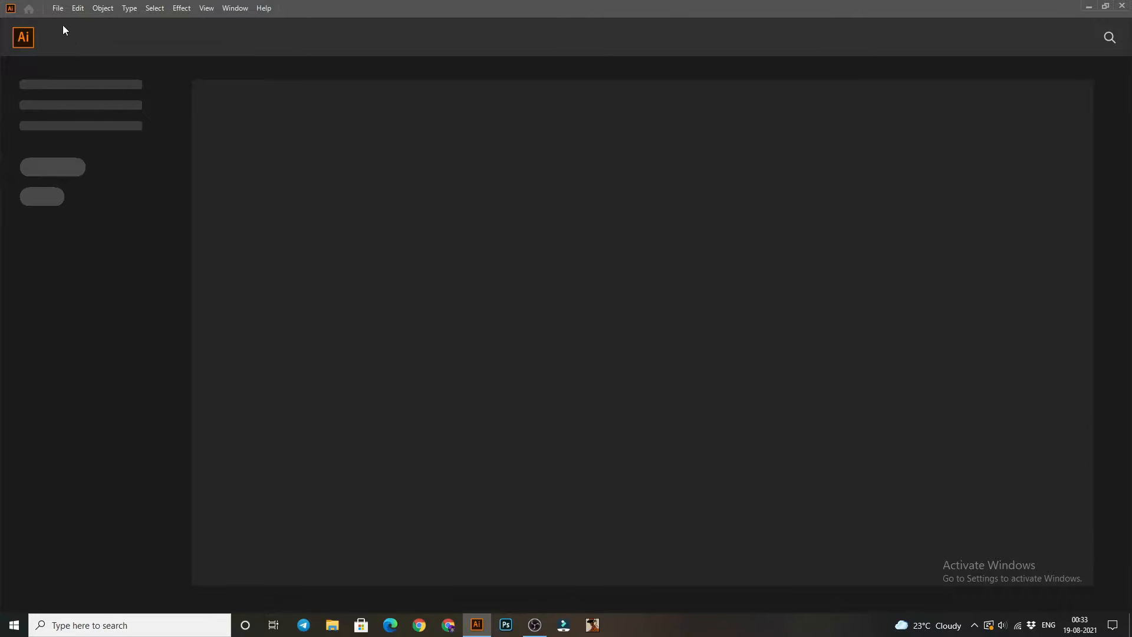
# Create a new document from the recent custom 1280 x 720 px preset.
pyautogui.click(59, 9)
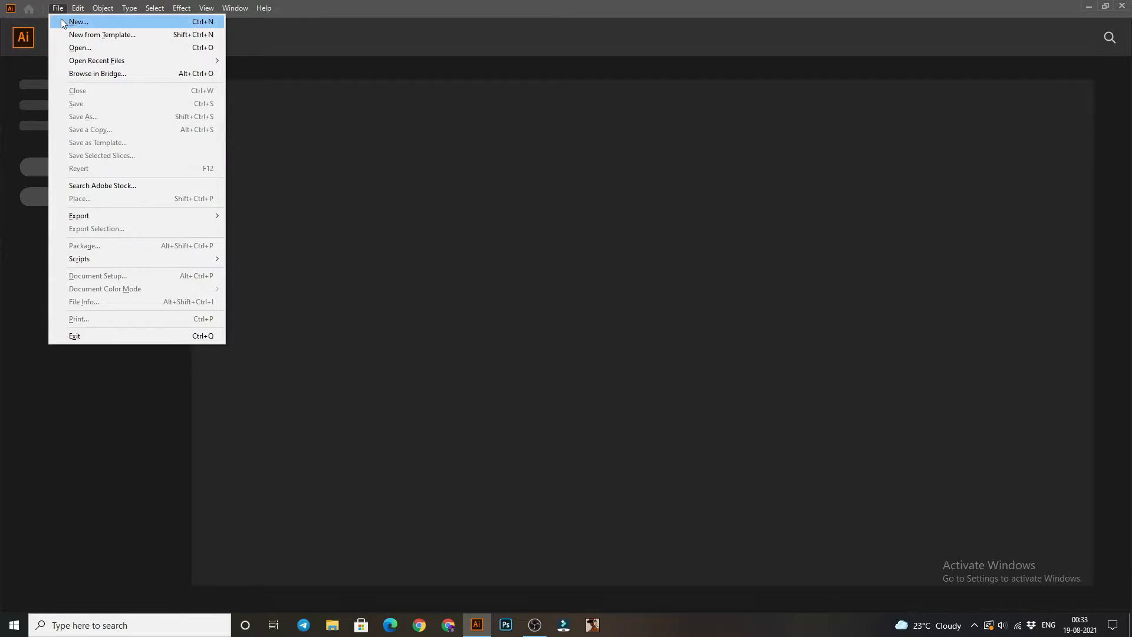
pyautogui.click(61, 19)
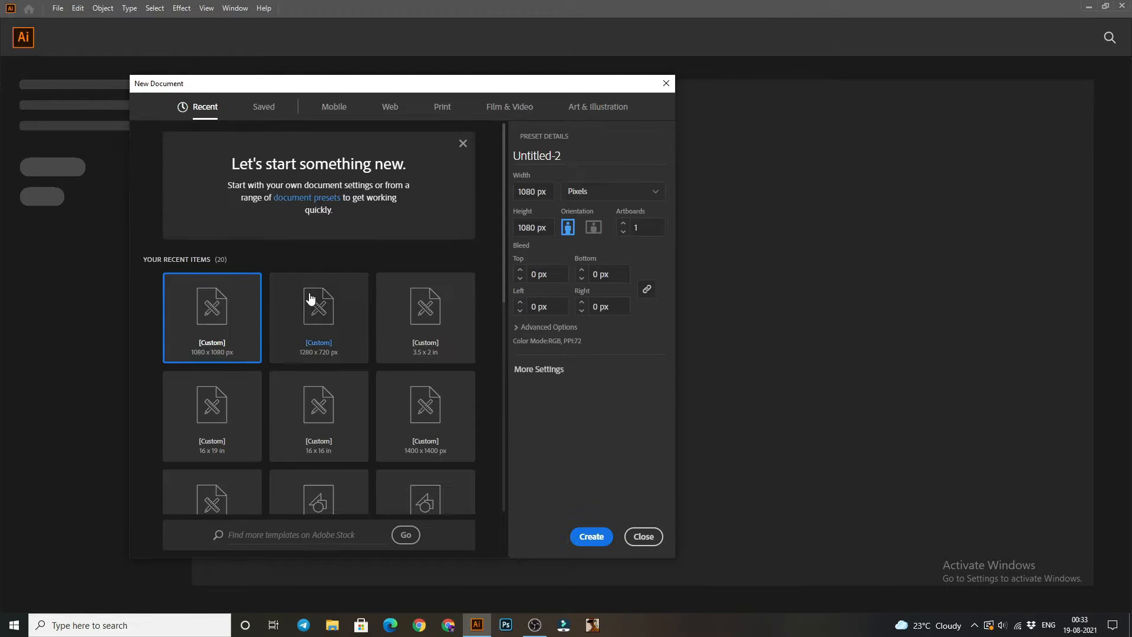
pyautogui.click(333, 339)
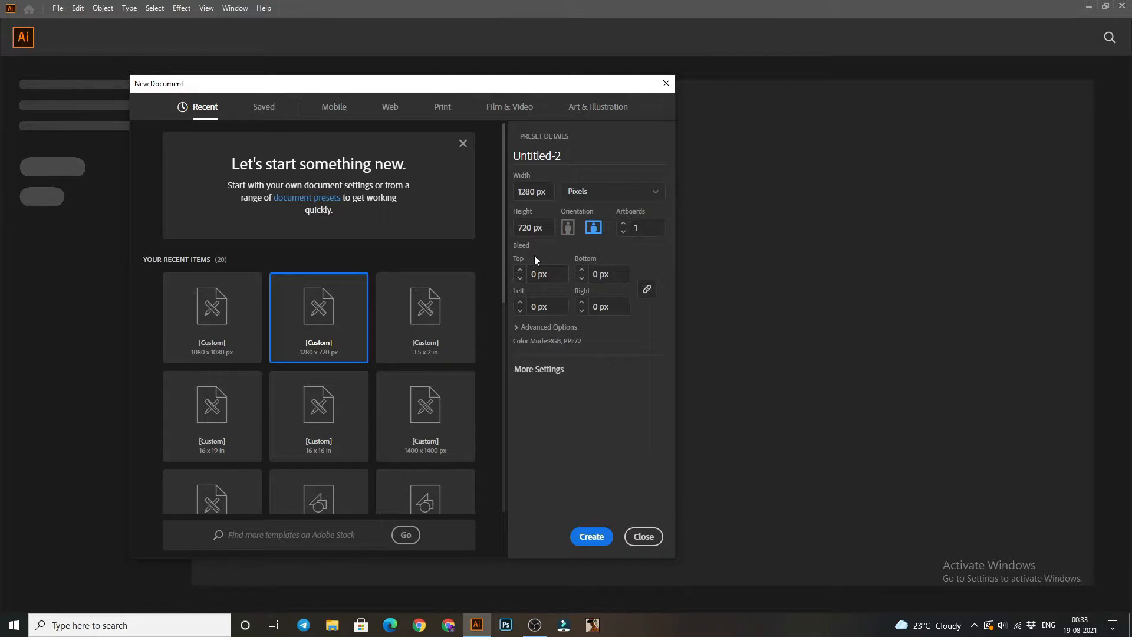
pyautogui.click(591, 537)
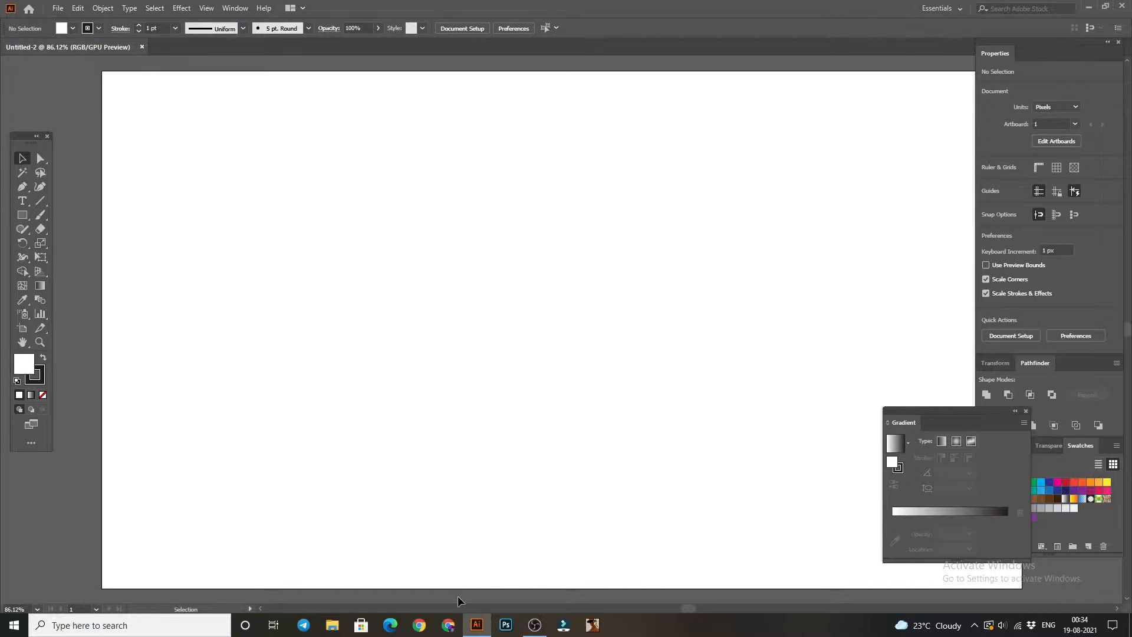
# Switch to Chrome and run a Google image search for "tesla logo".
pyautogui.click(449, 625)
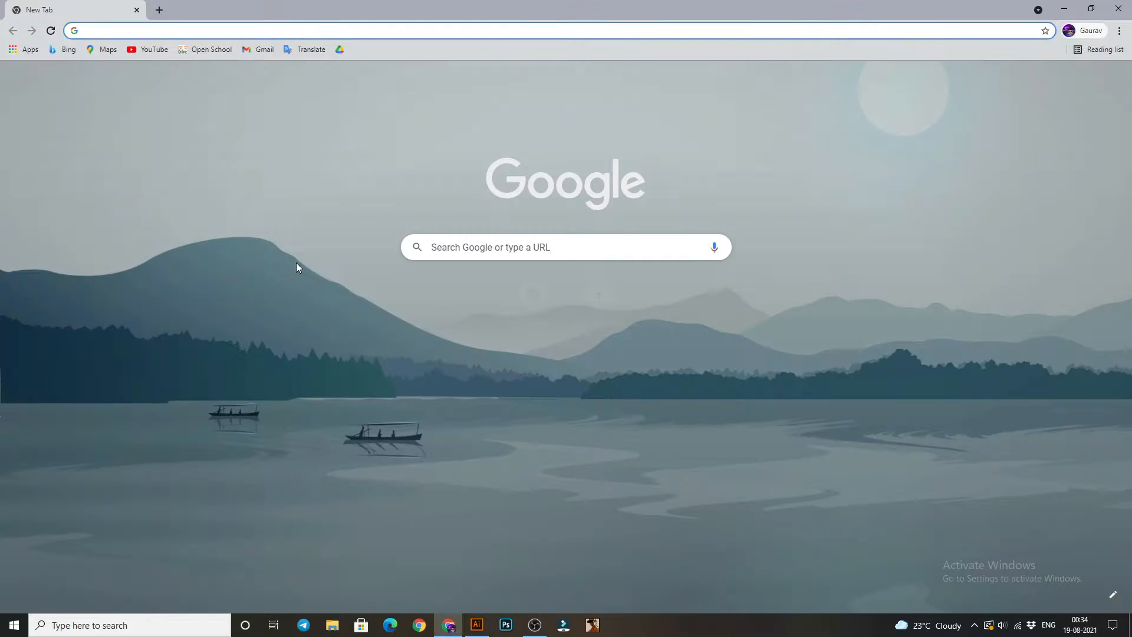
pyautogui.click(457, 253)
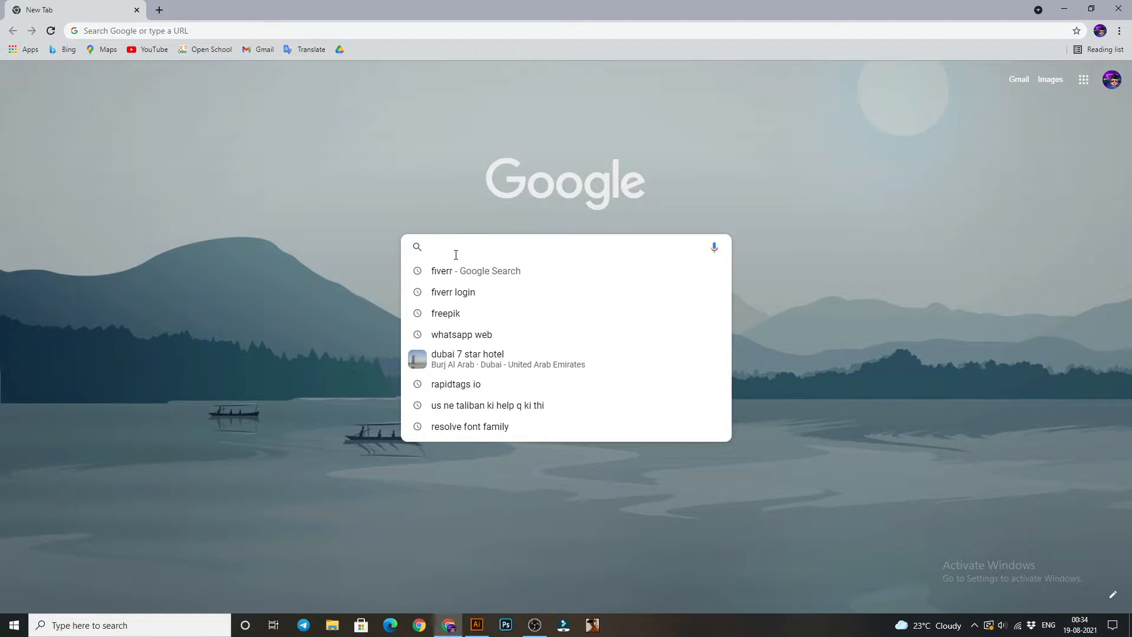
pyautogui.write('tesl')
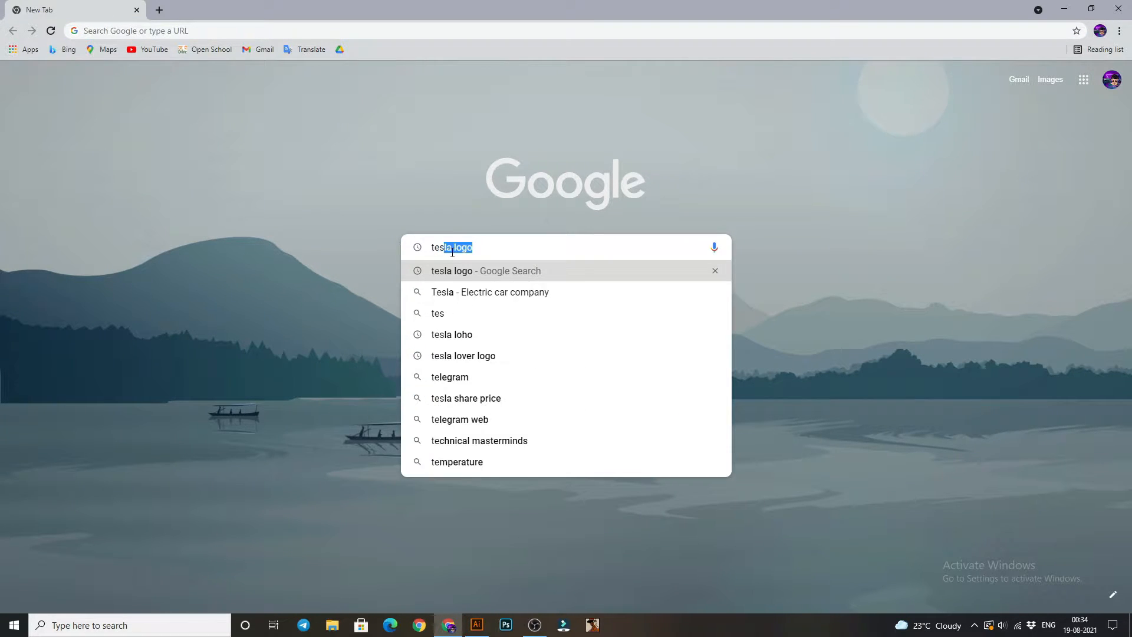
pyautogui.write('a')
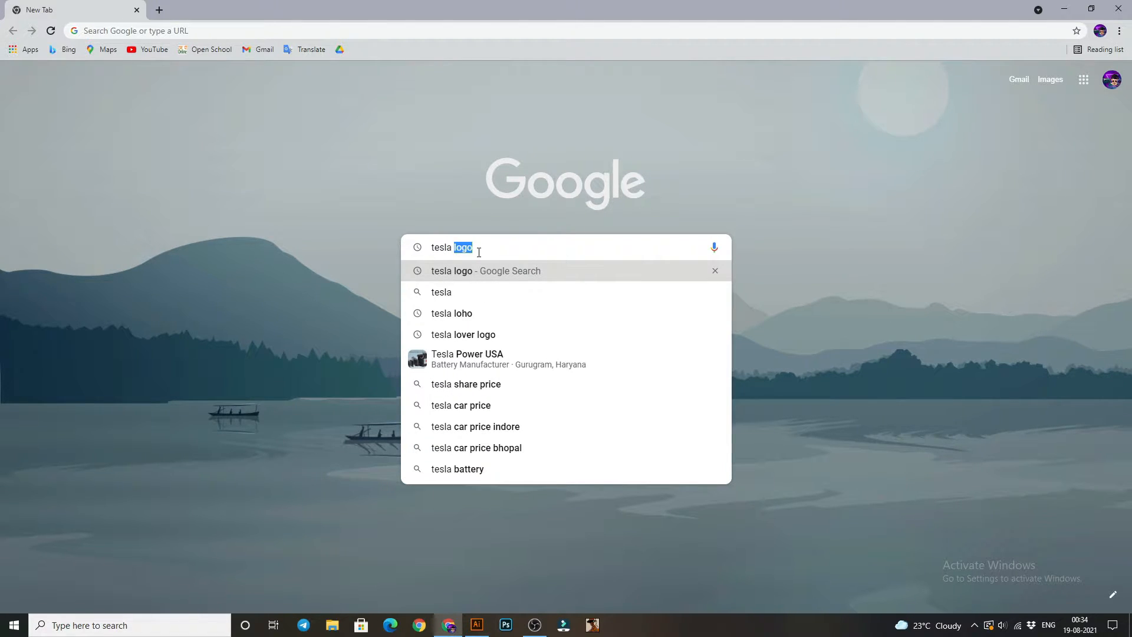
pyautogui.press('Return')
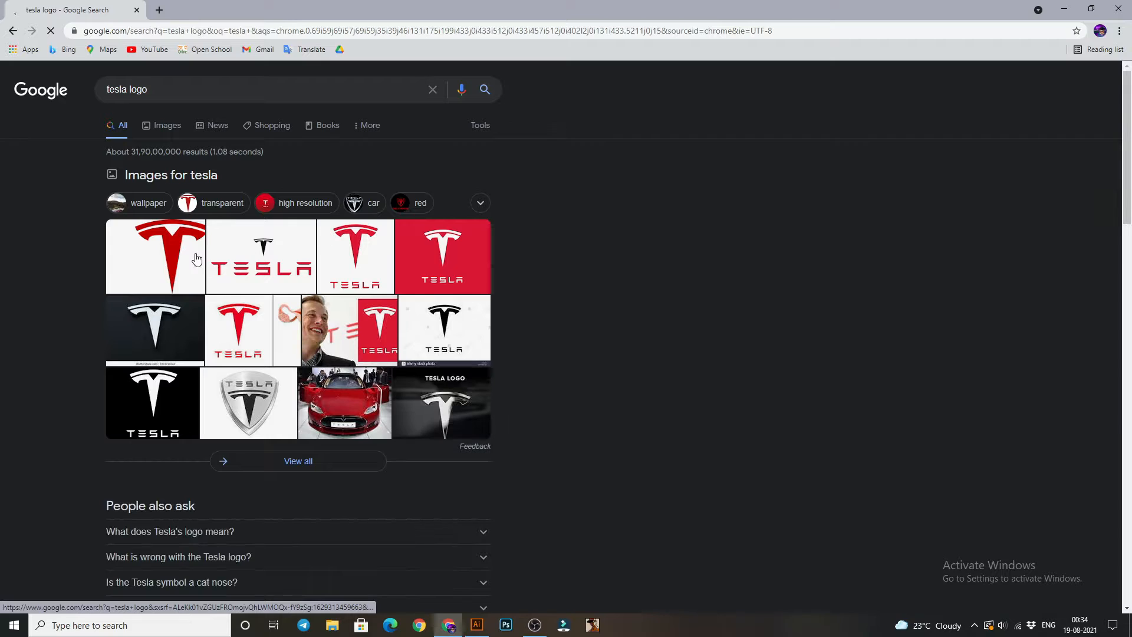
pyautogui.click(165, 126)
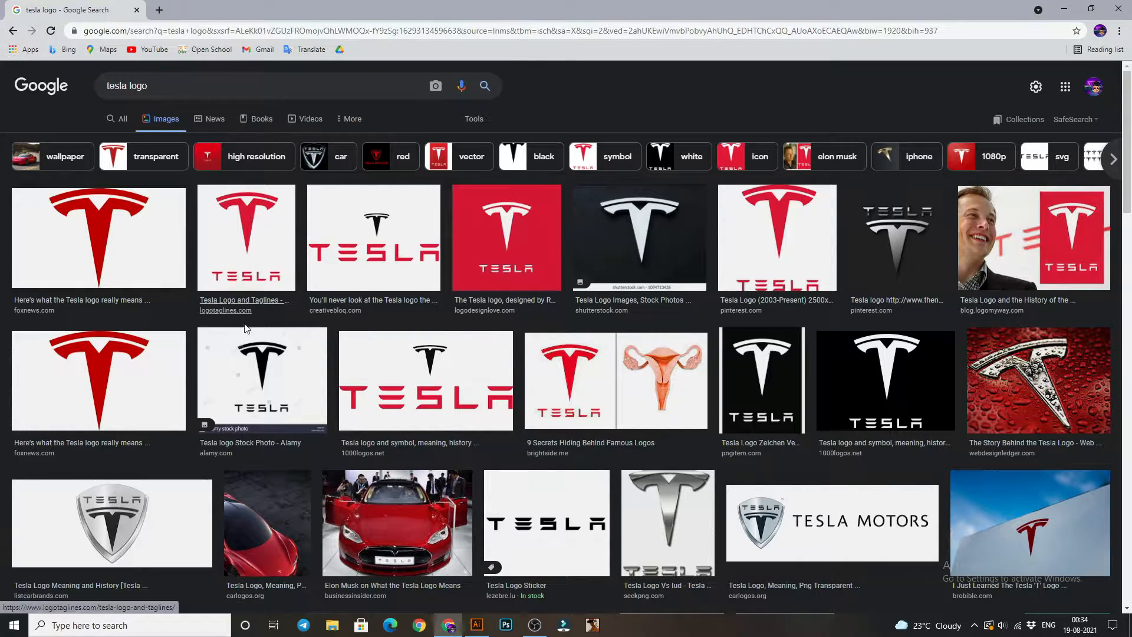
# Browse the image results and save the red Tesla T logo from foxnews.com to Downloads as TESLA-LOGO (1).
pyautogui.scroll(-5, 128, 313)
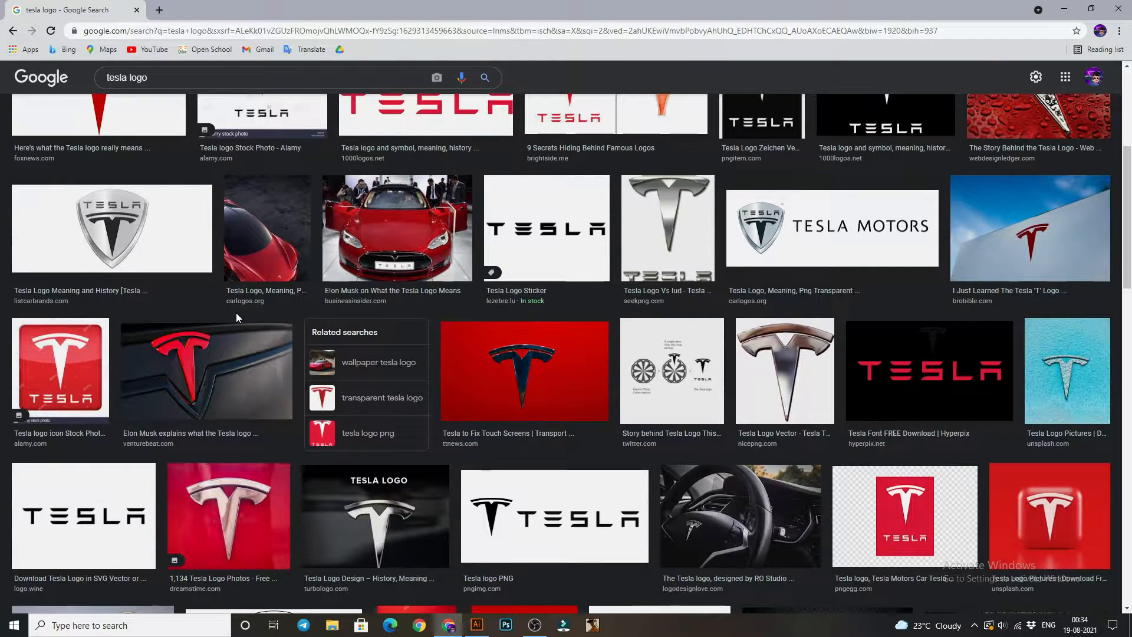
pyautogui.scroll(-3, 236, 312)
pyautogui.scroll(-3, 238, 312)
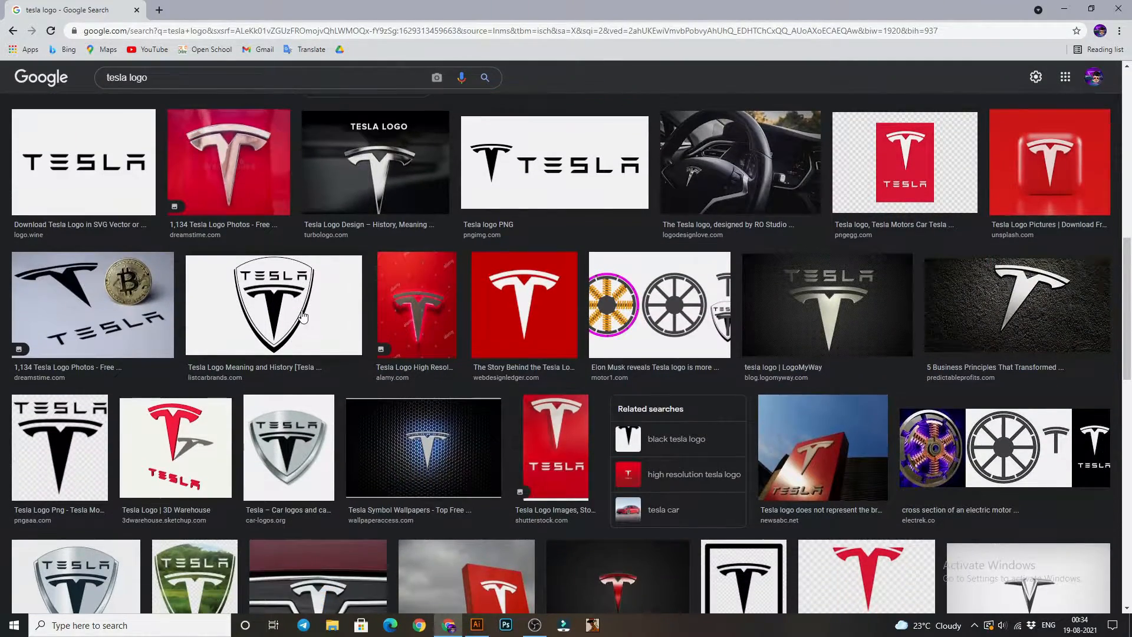
pyautogui.scroll(-2, 304, 315)
pyautogui.scroll(13, 304, 307)
pyautogui.click(86, 271)
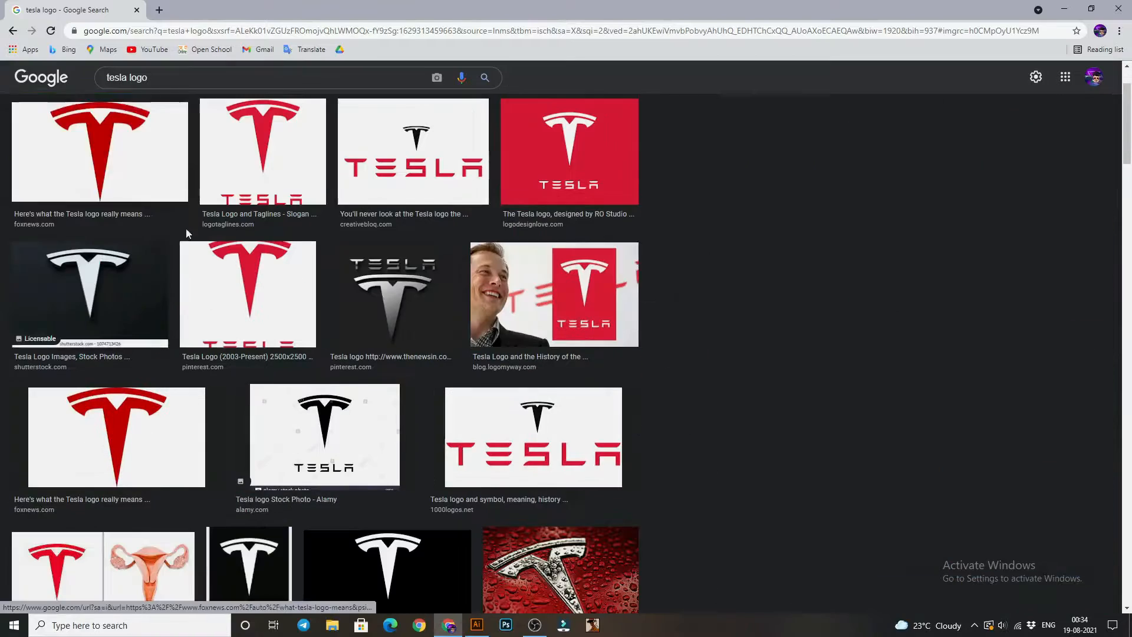
pyautogui.rightClick(900, 166)
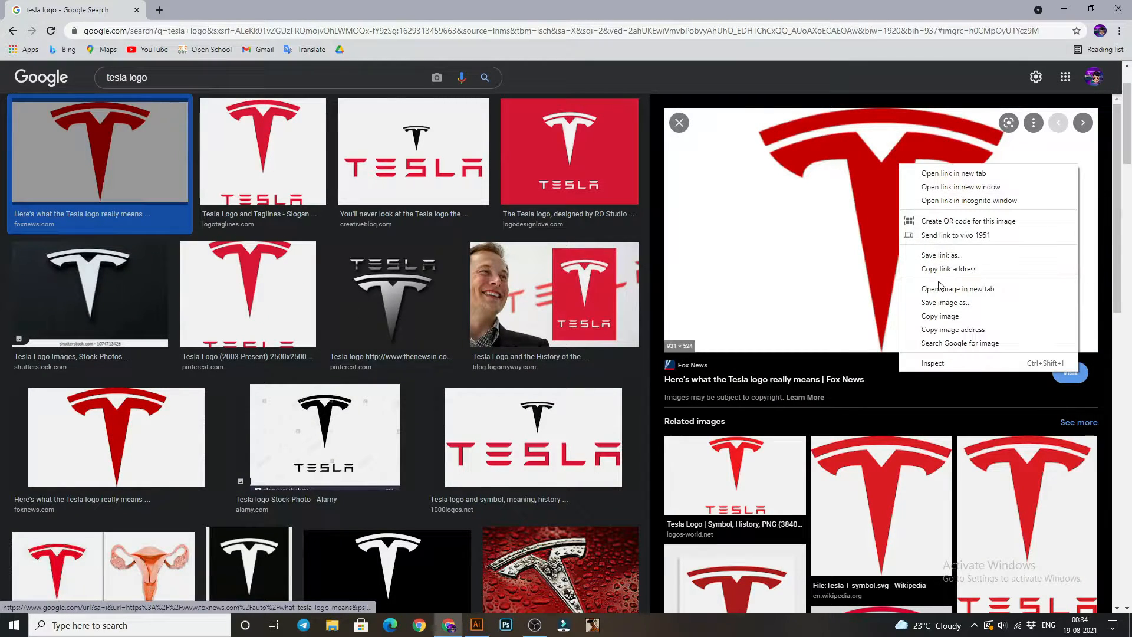
pyautogui.click(946, 303)
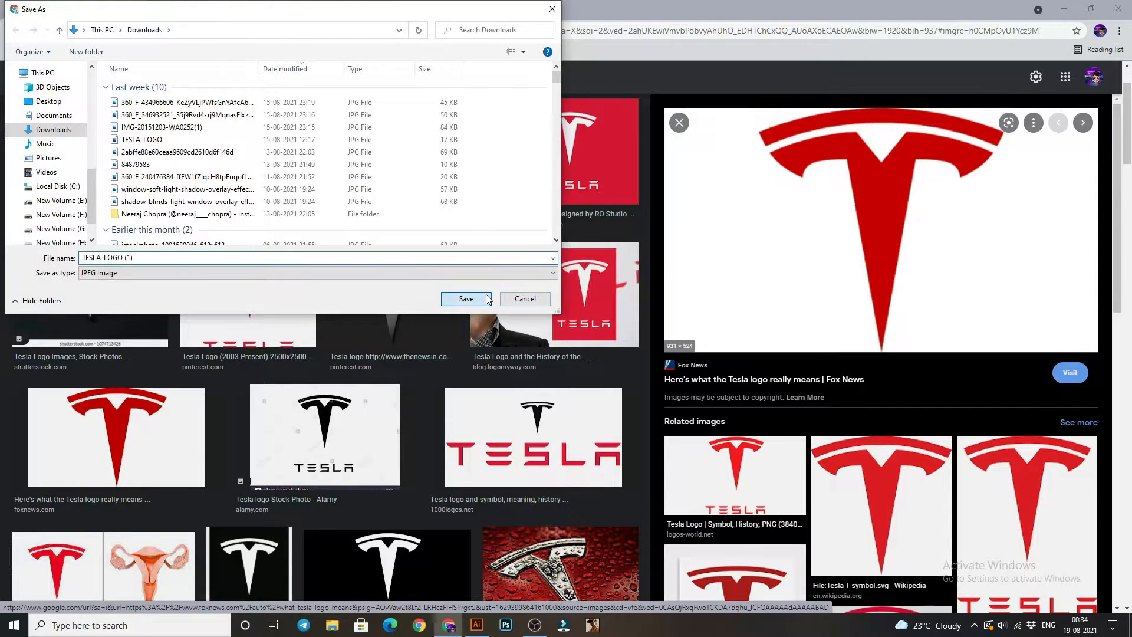
pyautogui.click(461, 296)
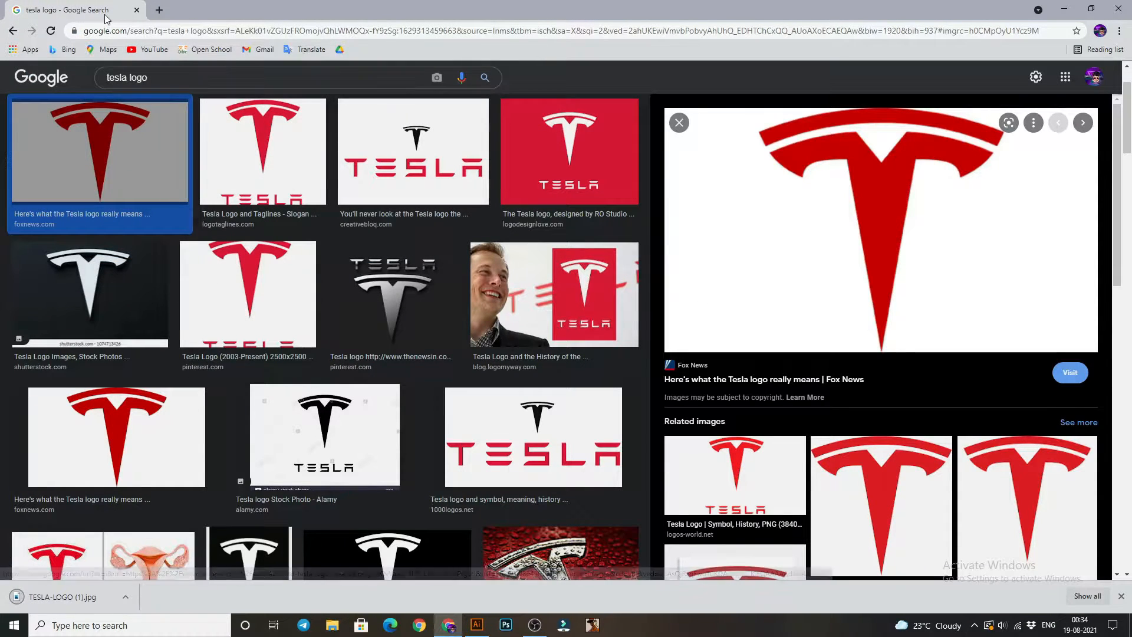
# Search Google Images for "lovers logo" and look through the results for design ideas.
pyautogui.tripleClick(98, 89)
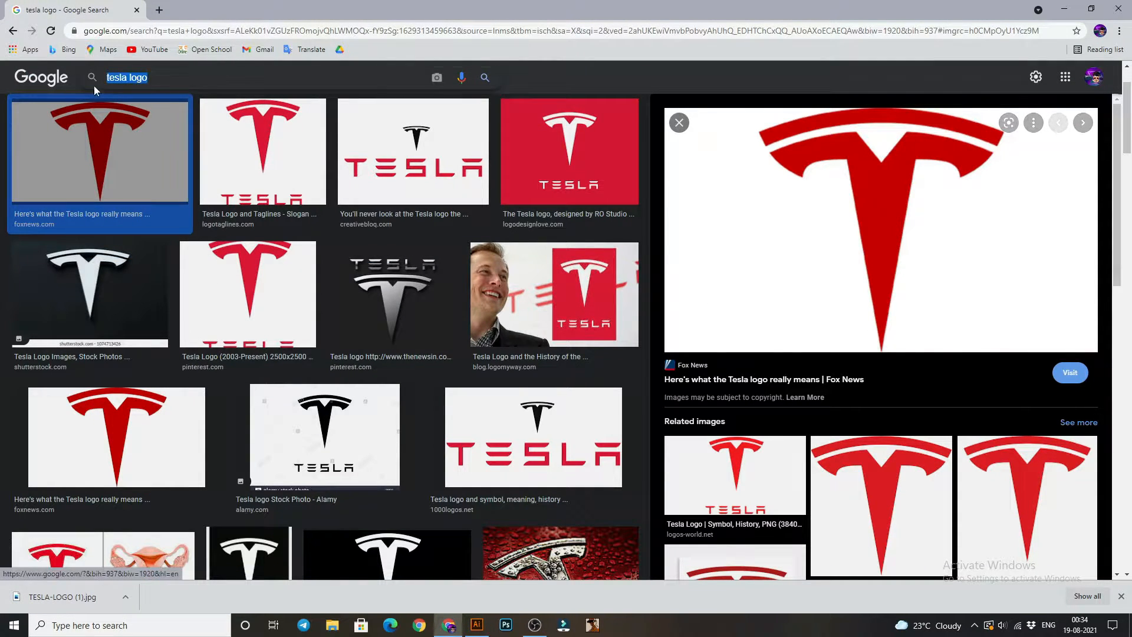
pyautogui.write('lo')
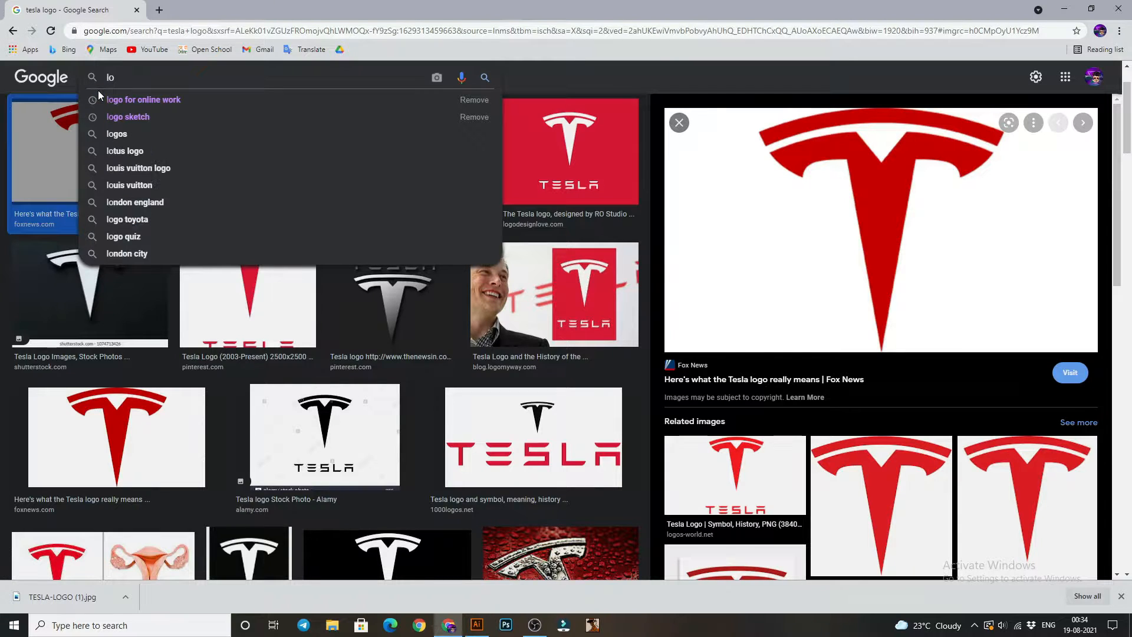
pyautogui.write('vers')
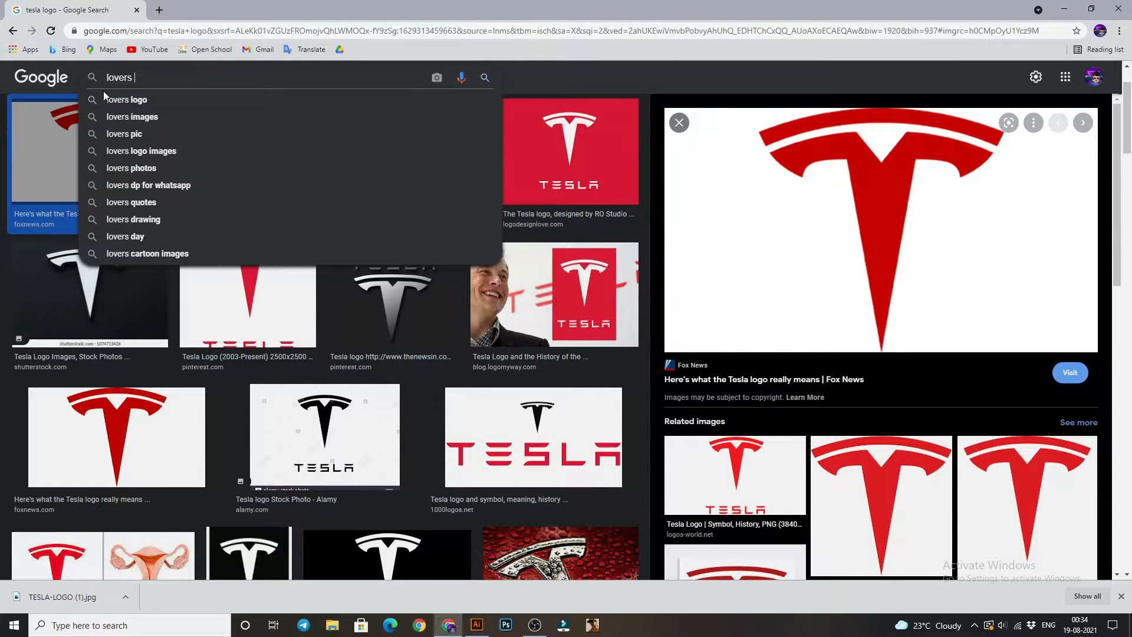
pyautogui.click(117, 102)
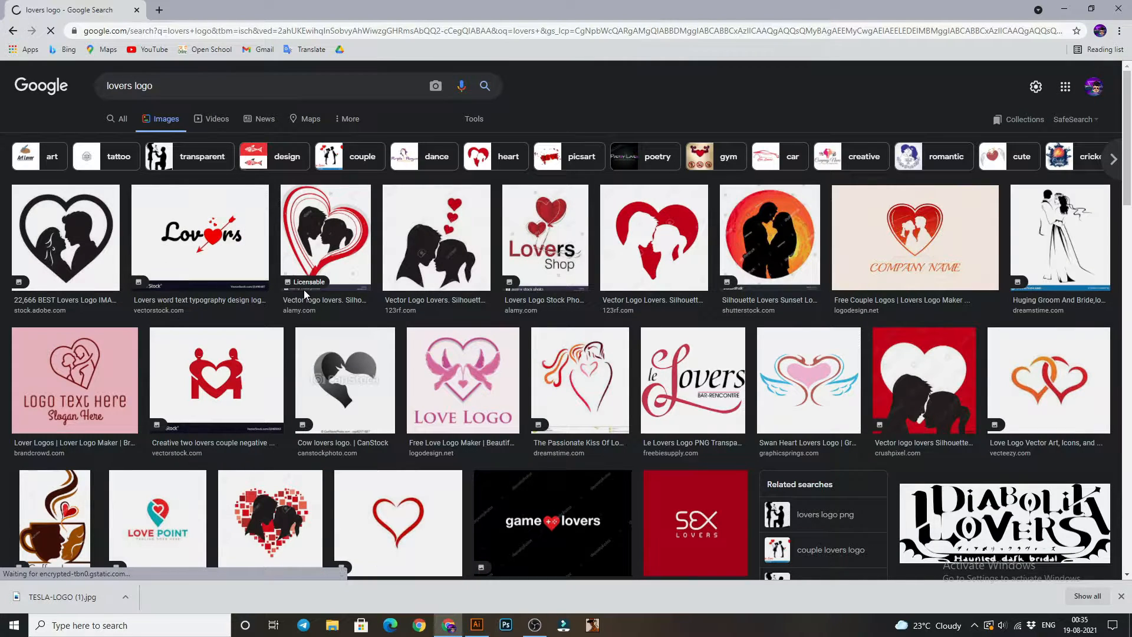
pyautogui.scroll(-4, 522, 345)
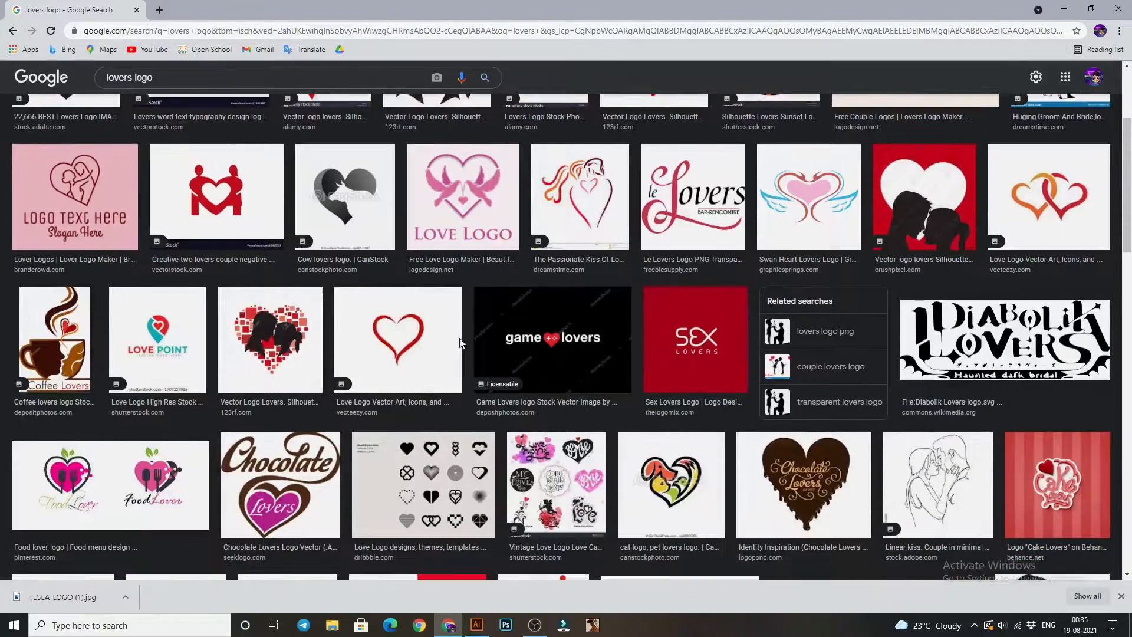
pyautogui.scroll(-2, 80, 320)
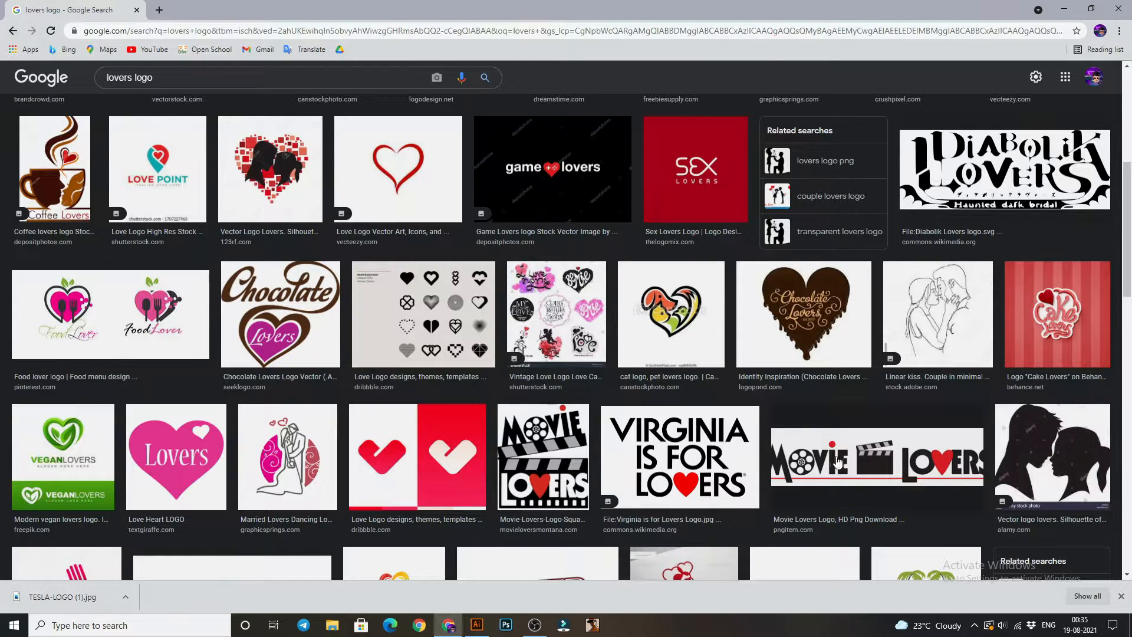
pyautogui.scroll(6, 460, 306)
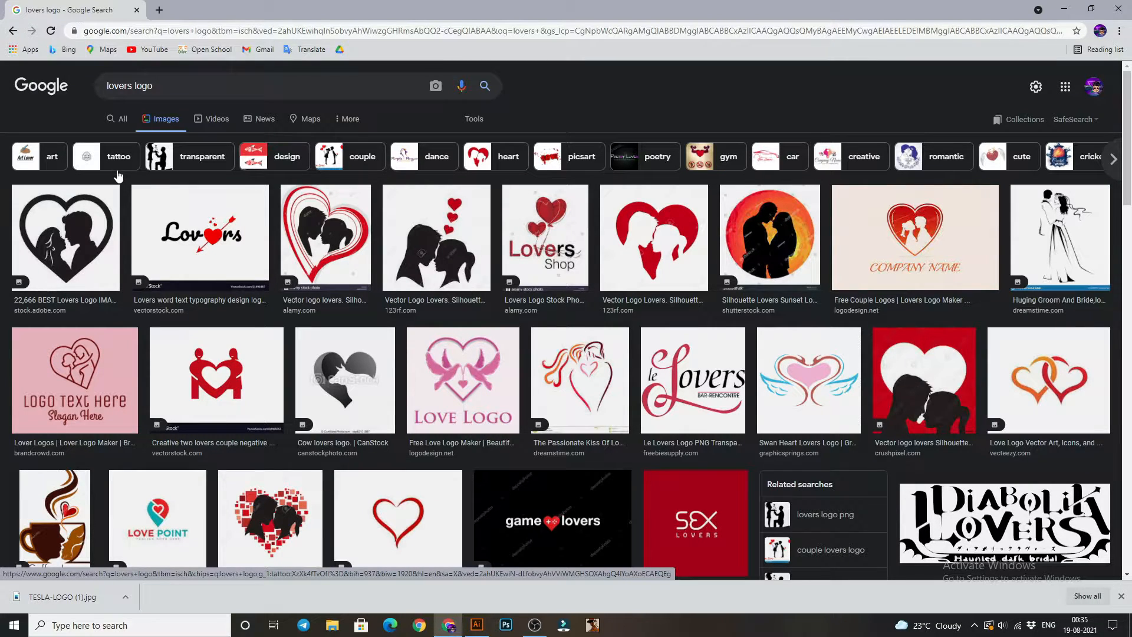
# Place the downloaded TESLA-LOGO (1).jpg on the Illustrator artboard, embed it, and deselect it.
pyautogui.click(477, 625)
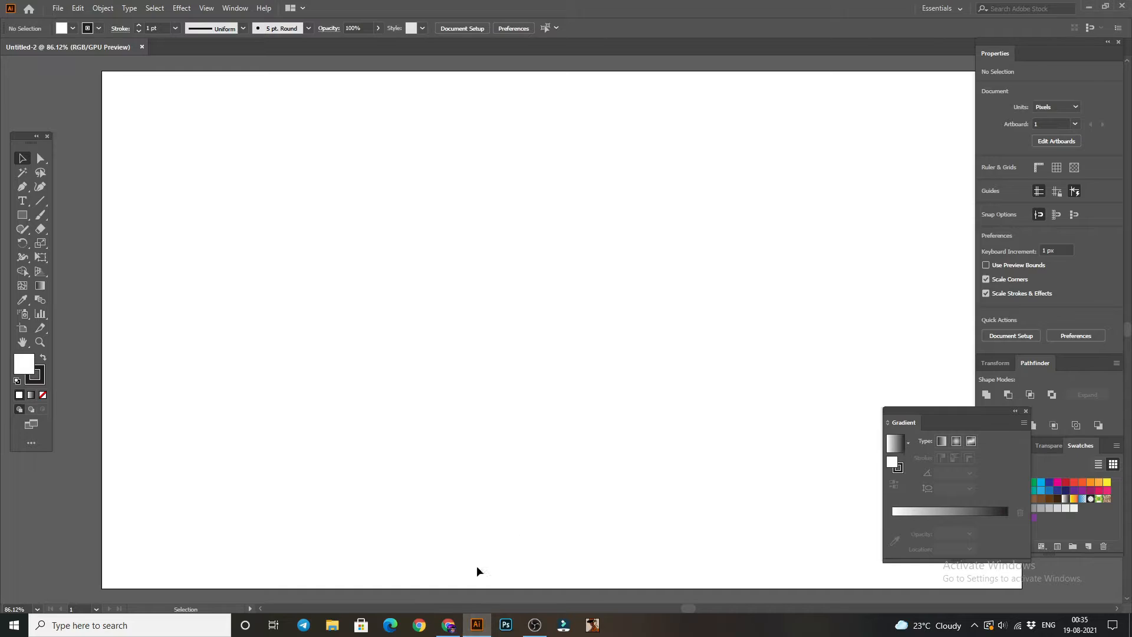
pyautogui.click(449, 624)
pyautogui.moveTo(59, 597); pyautogui.dragTo(488, 343)
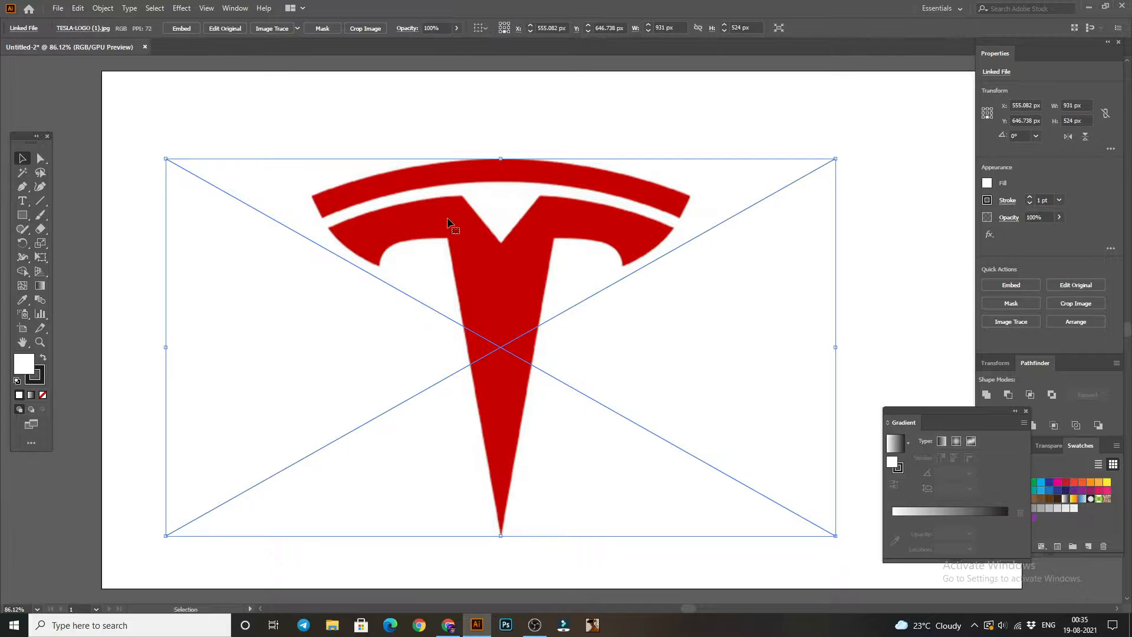
pyautogui.moveTo(319, 107); pyautogui.dragTo(465, 234)
pyautogui.click(184, 29)
pyautogui.moveTo(248, 117); pyautogui.dragTo(441, 257)
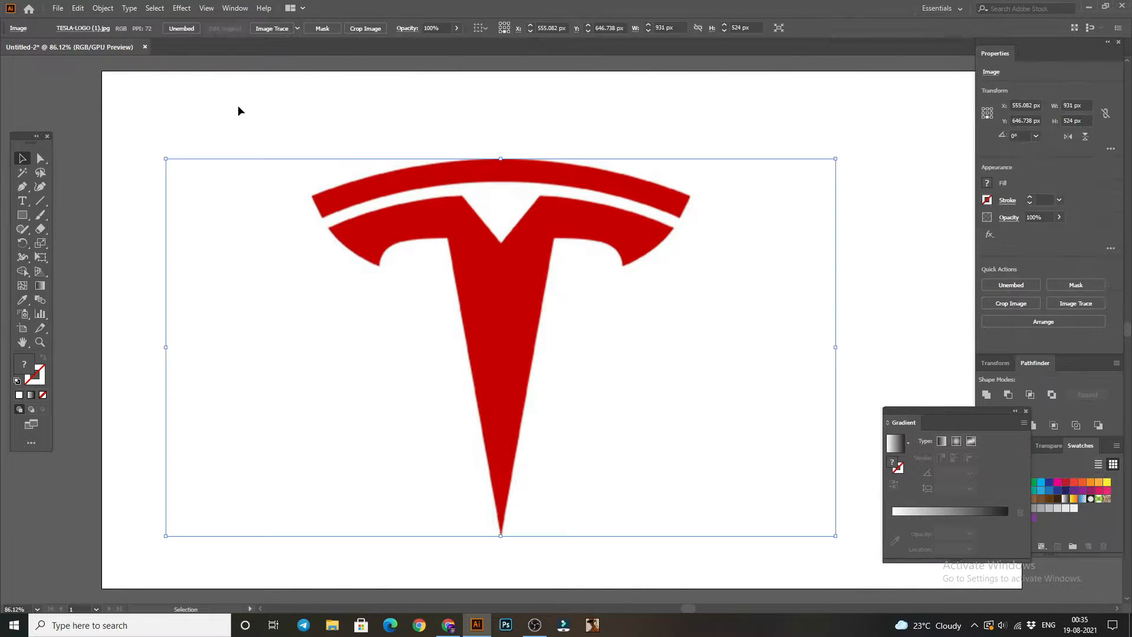
pyautogui.click(194, 70)
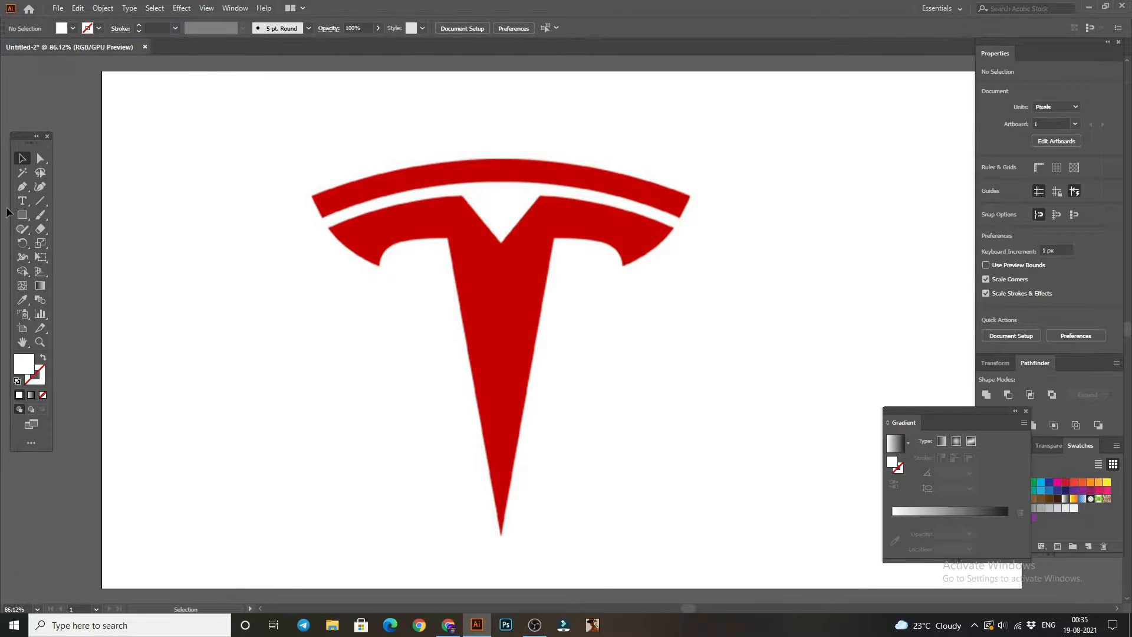
# Trace the upper edge of the logo's top band with a Pen tool arc, giving it a white stroke and no fill.
pyautogui.click(23, 187)
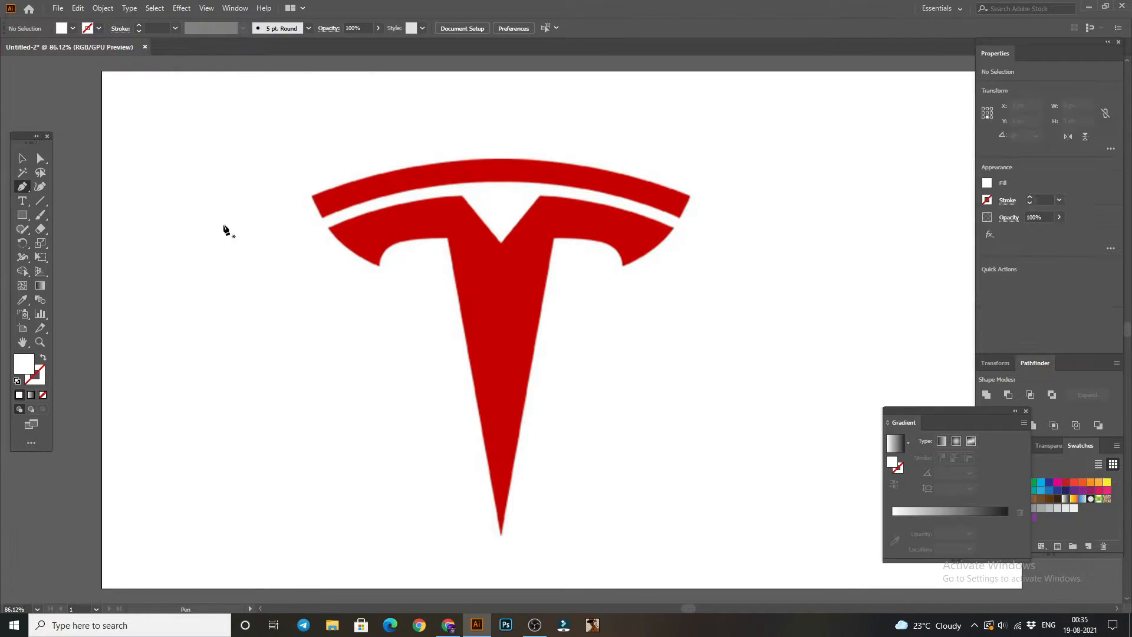
pyautogui.click(311, 196)
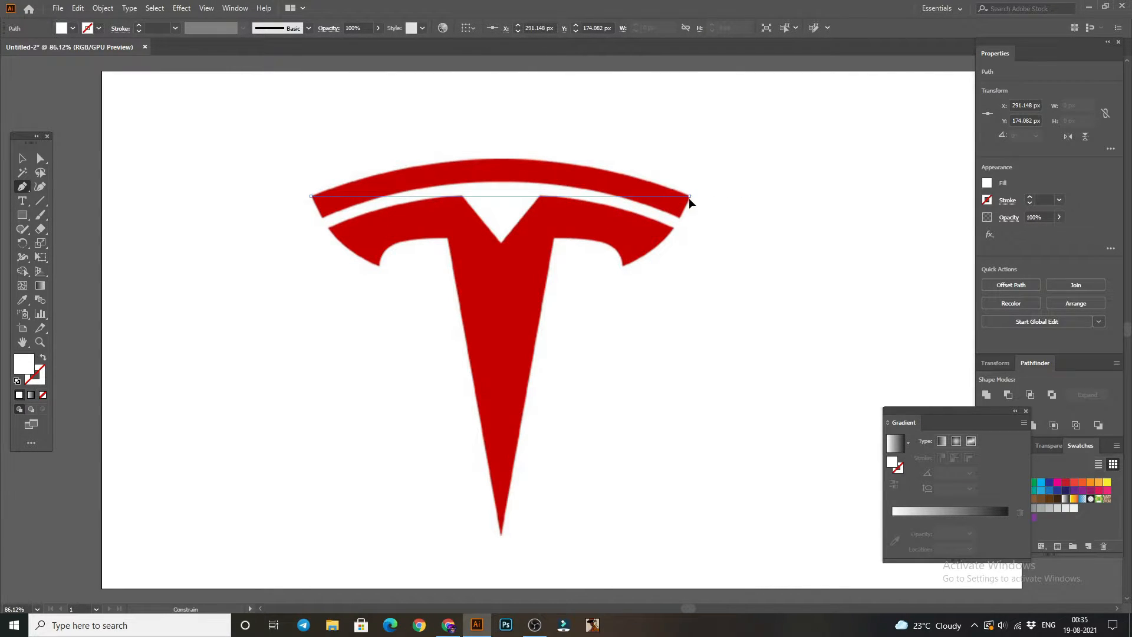
pyautogui.moveTo(690, 197); pyautogui.dragTo(893, 278)
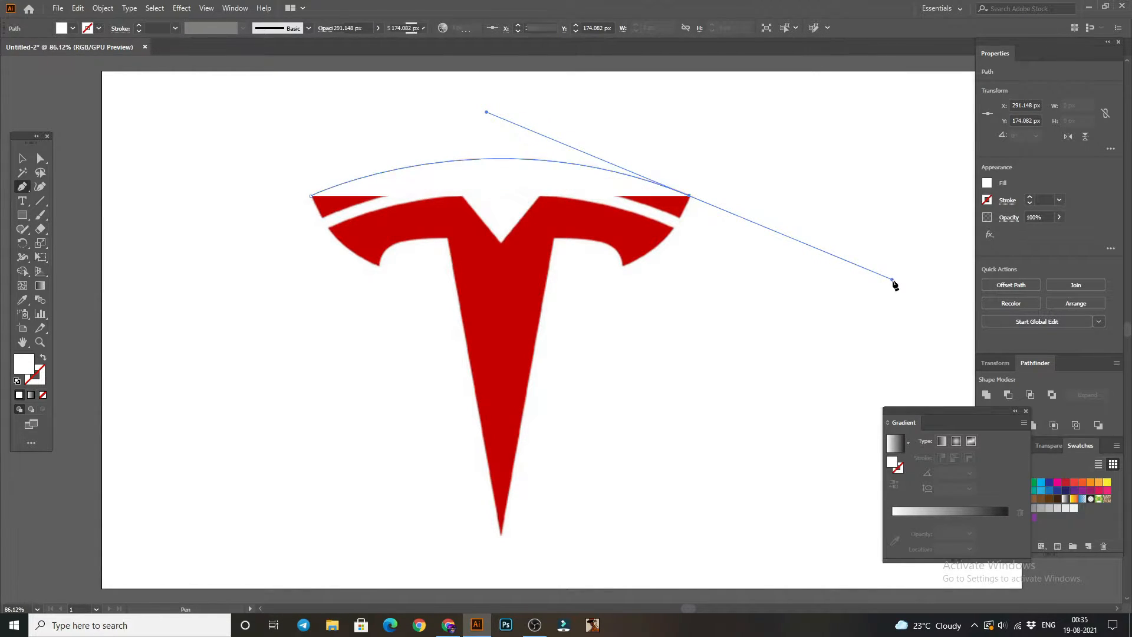
pyautogui.click(689, 196)
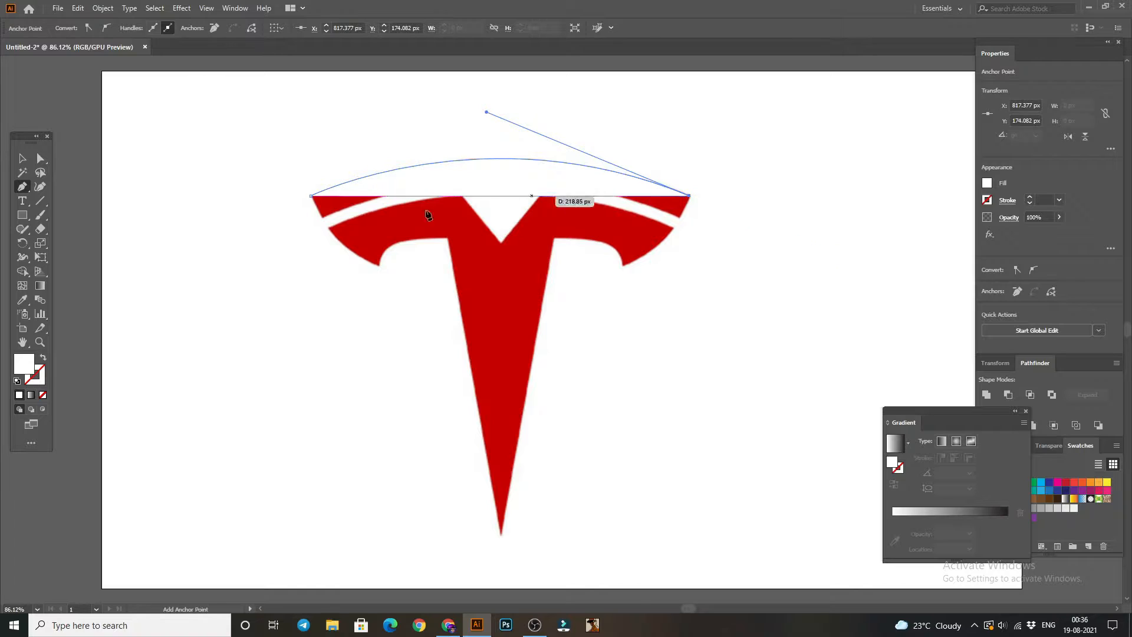
pyautogui.click(44, 358)
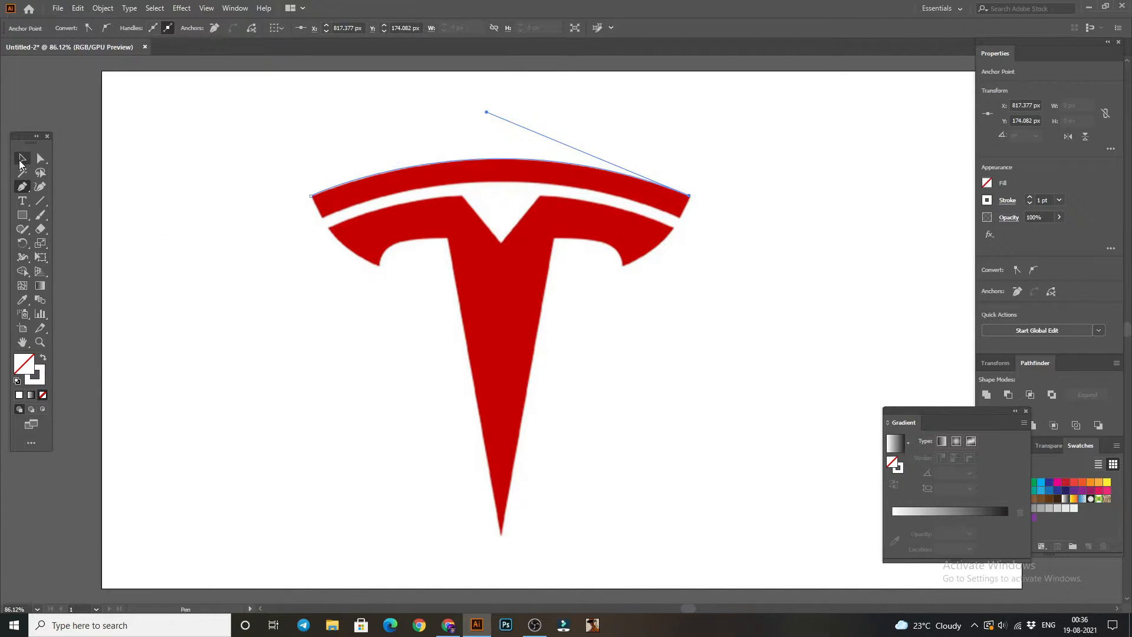
# Duplicate the arc downward onto the top band's lower edge and the upper and lower edges of the T's crossbar.
pyautogui.click(22, 158)
pyautogui.click(195, 164)
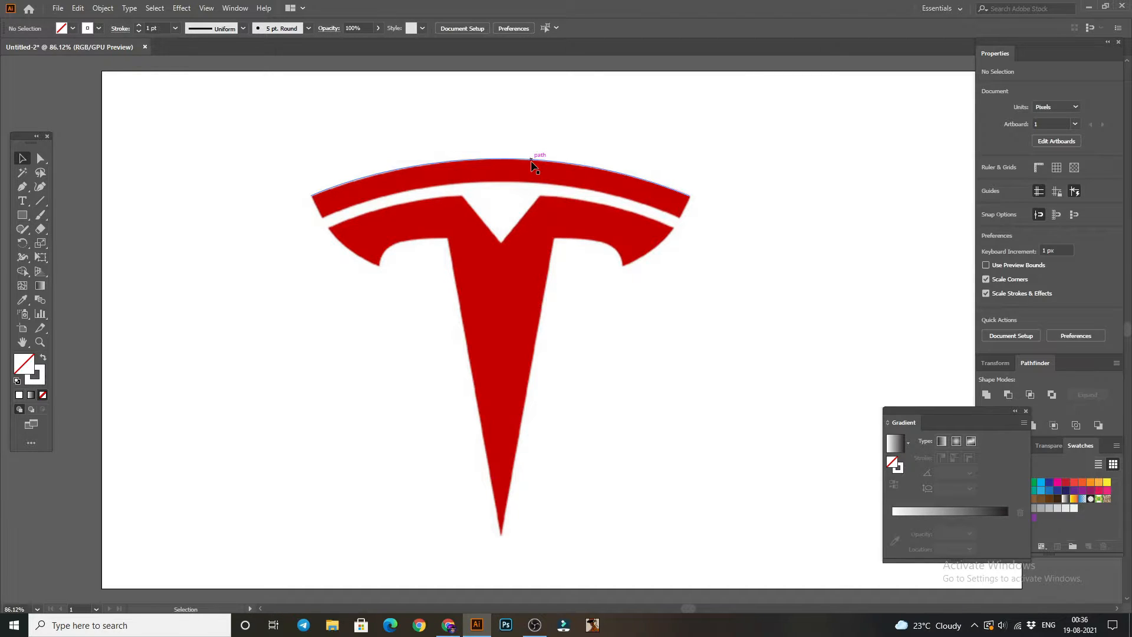
pyautogui.moveTo(531, 166); pyautogui.dragTo(501, 234)
# Close both ends of the logo's top band with short straight Pen segments between its upper and lower arcs.
pyautogui.click(22, 187)
pyautogui.click(311, 195)
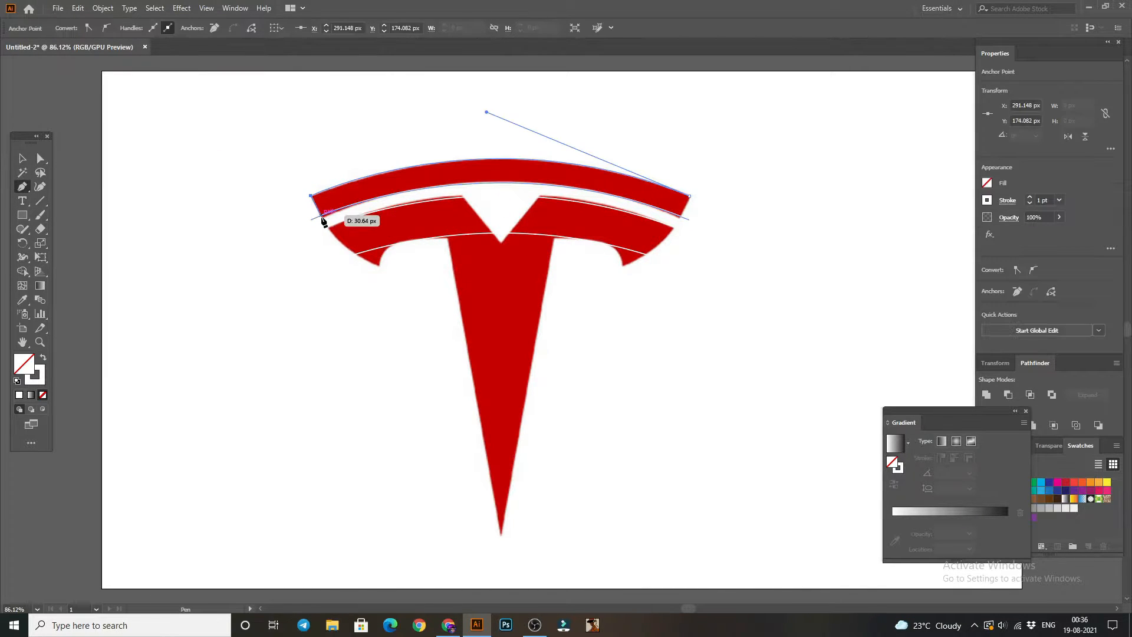
pyautogui.click(321, 217)
pyautogui.press('v')
pyautogui.click(150, 171)
pyautogui.press('p')
pyautogui.click(690, 195)
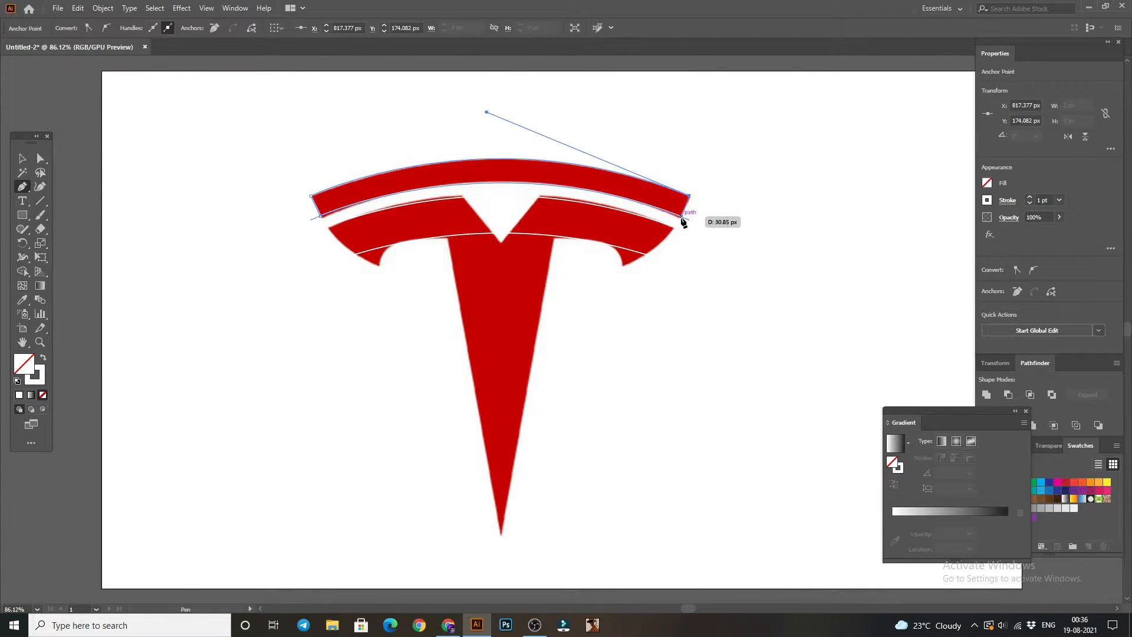
pyautogui.click(681, 217)
pyautogui.keyDown('ctrl'); pyautogui.click(68, 171); pyautogui.keyUp('ctrl')
# Trace the curved outer edges of the crossbar's left and right ends with the Pen tool.
pyautogui.click(328, 226)
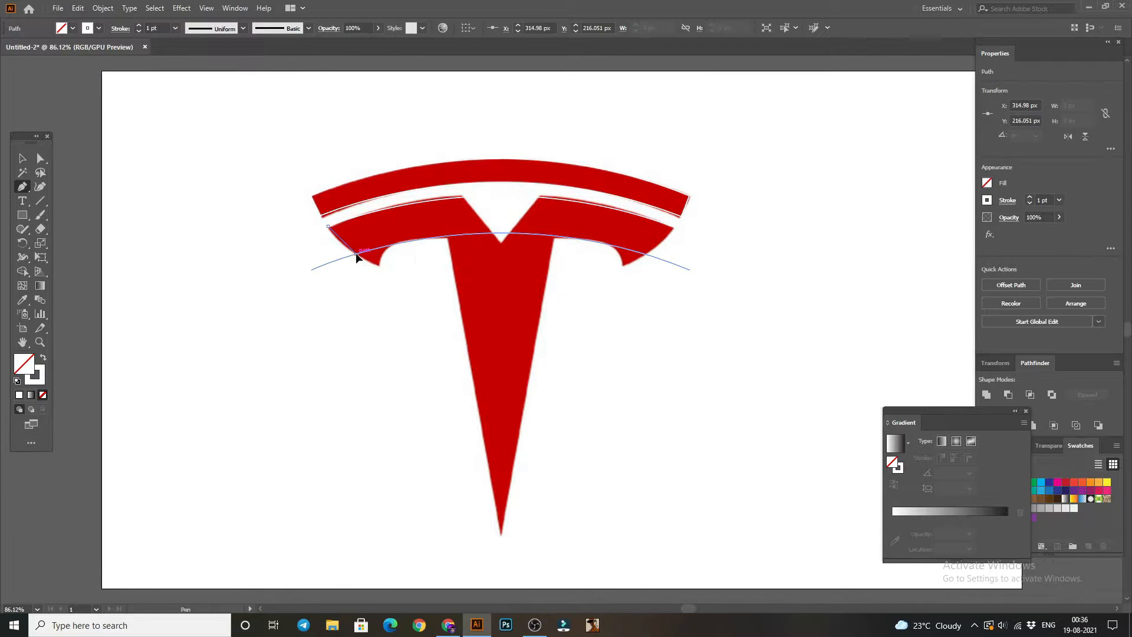
pyautogui.moveTo(356, 254); pyautogui.dragTo(380, 266)
pyautogui.keyDown('ctrl'); pyautogui.click(74, 205); pyautogui.keyUp('ctrl')
pyautogui.click(673, 228)
pyautogui.moveTo(645, 254); pyautogui.dragTo(621, 265)
pyautogui.keyDown('ctrl'); pyautogui.click(59, 197); pyautogui.keyUp('ctrl')
# Trace the T's tapering stem down to its point and the V-shaped notch above it with straight Pen segments.
pyautogui.click(448, 236)
pyautogui.click(500, 535)
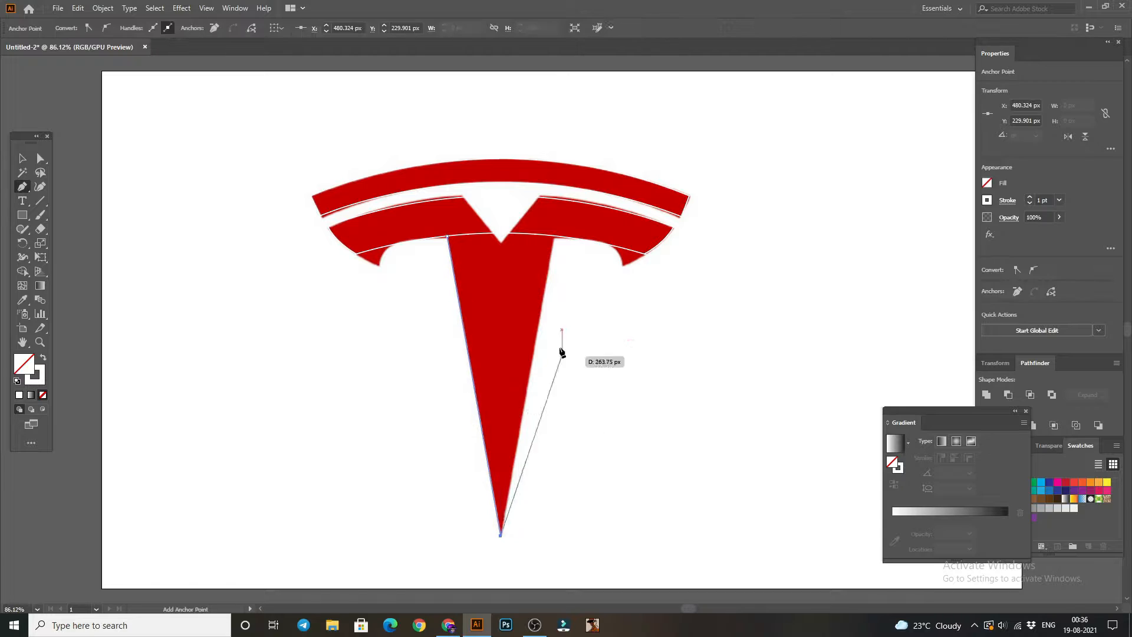
pyautogui.click(555, 236)
pyautogui.keyDown('ctrl'); pyautogui.click(268, 219); pyautogui.keyUp('ctrl')
pyautogui.click(465, 197)
pyautogui.click(500, 243)
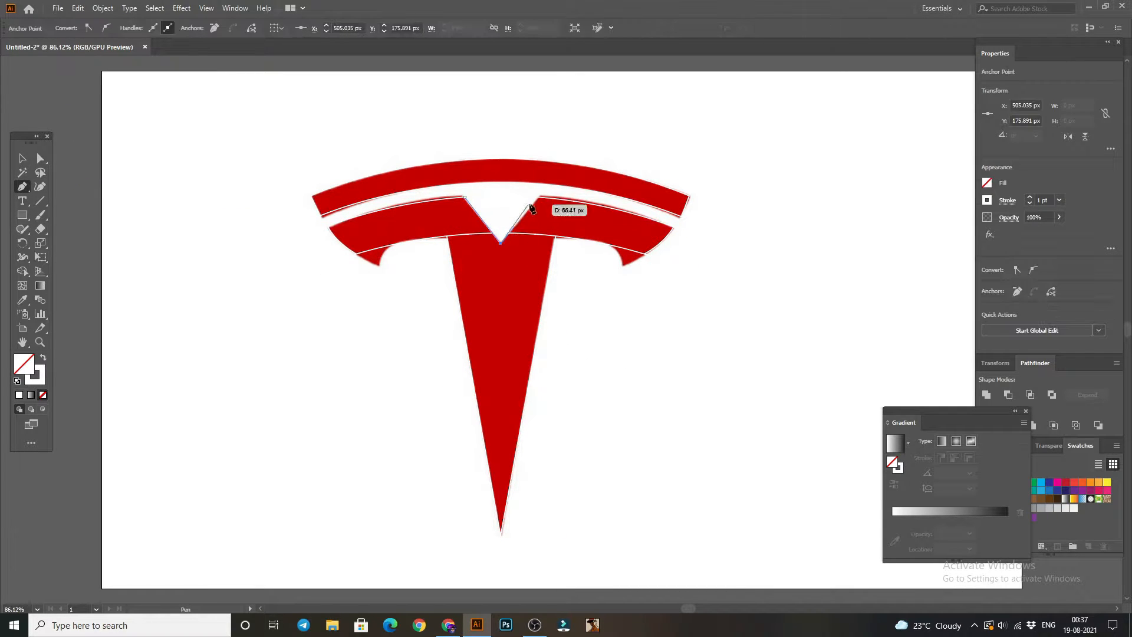
pyautogui.click(538, 197)
pyautogui.press('v')
pyautogui.moveTo(214, 139); pyautogui.dragTo(733, 537)
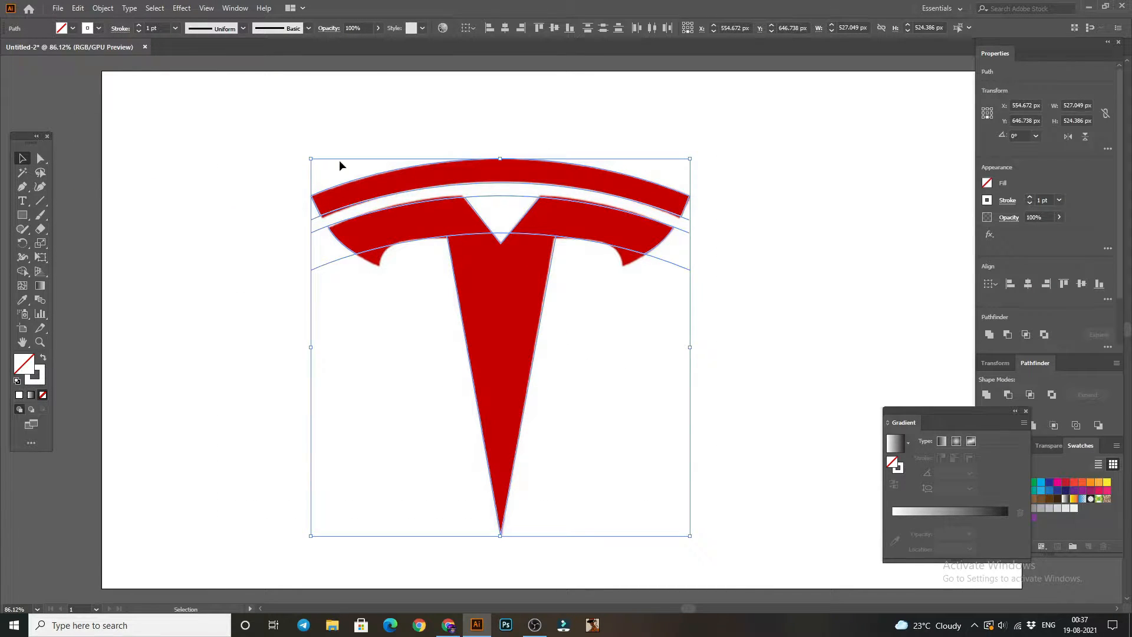
pyautogui.click(21, 274)
pyautogui.press('v')
pyautogui.click(7, 192)
# Trace the small curved inner edges beneath the crossbar's left and right tips with the Pen tool.
pyautogui.click(24, 188)
pyautogui.click(398, 243)
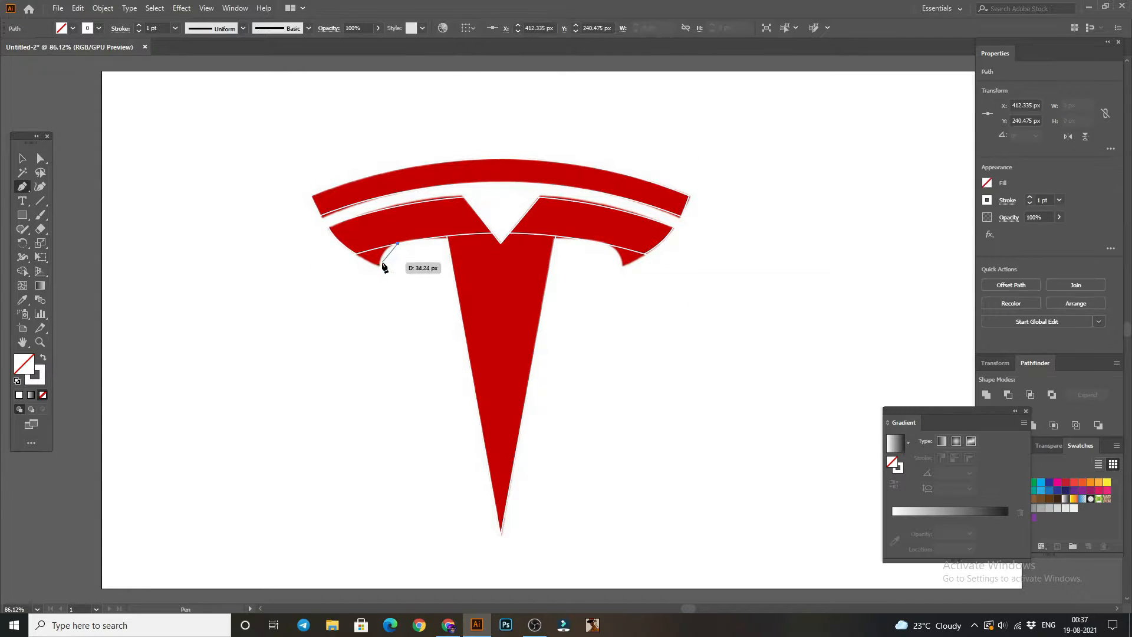
pyautogui.moveTo(355, 253); pyautogui.dragTo(332, 240)
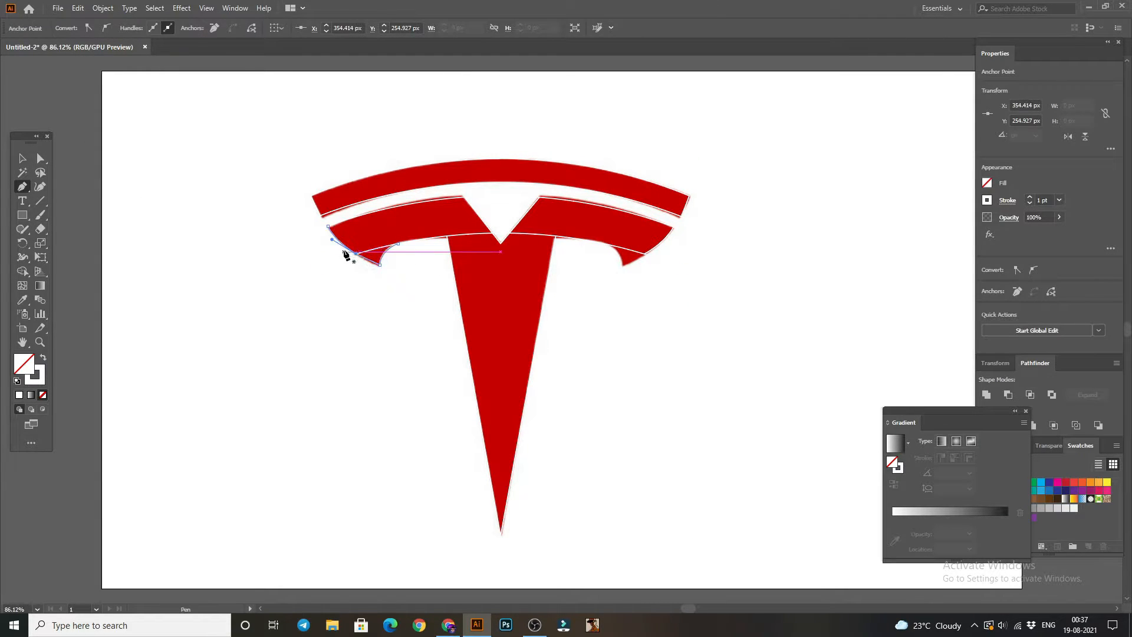
pyautogui.click(356, 254)
pyautogui.hotkey('ctrl', 'z')
pyautogui.press('v')
pyautogui.click(118, 151)
pyautogui.click(23, 188)
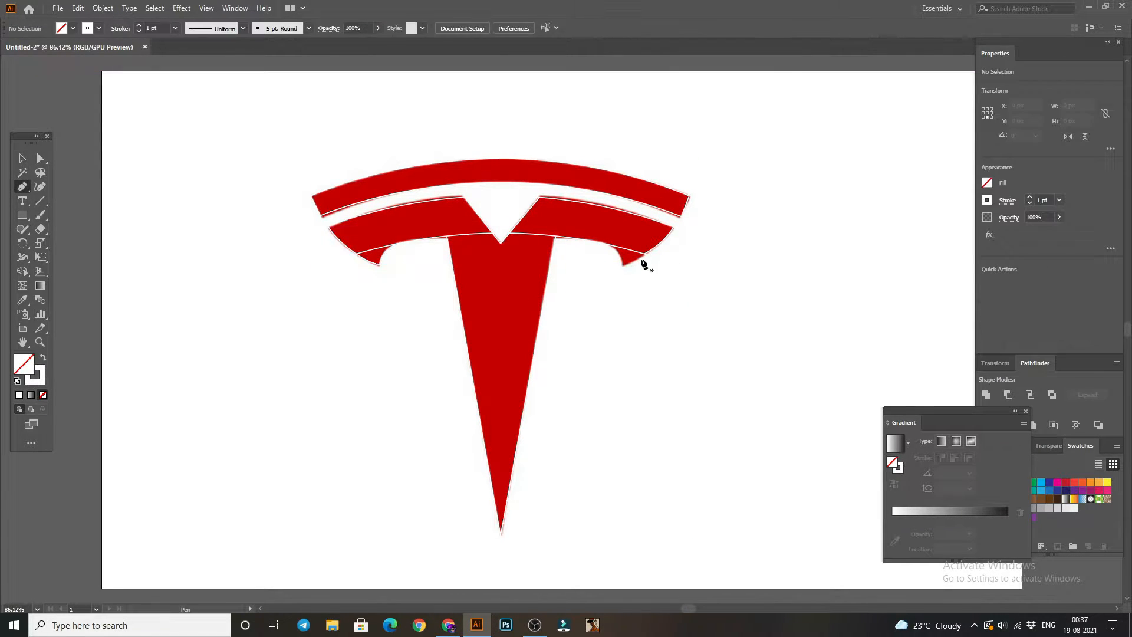
pyautogui.click(644, 263)
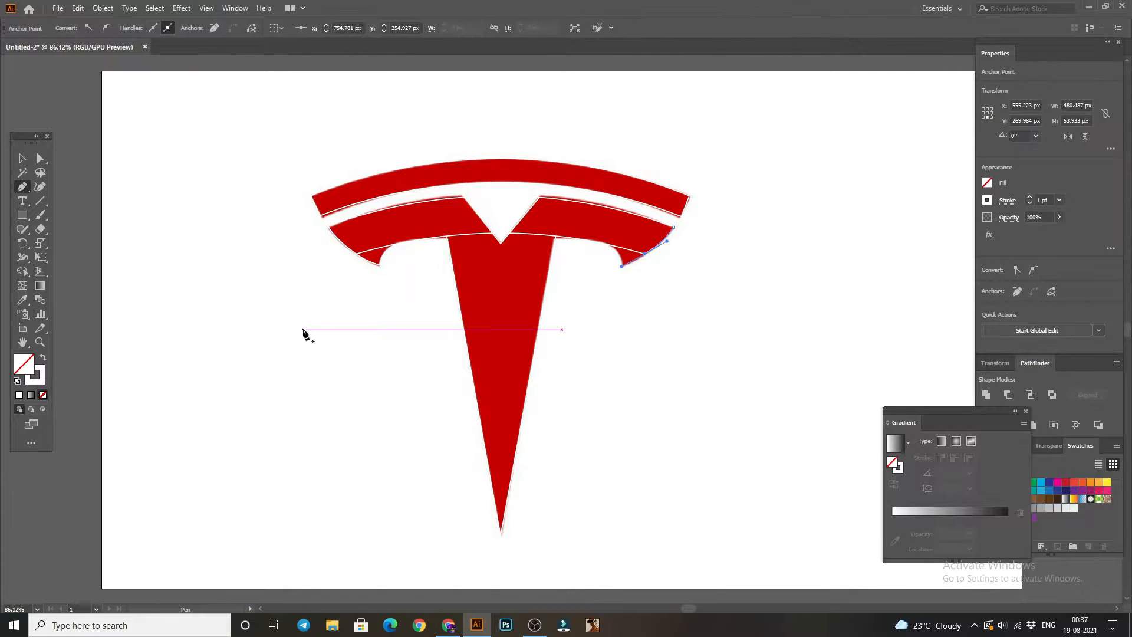
pyautogui.moveTo(622, 263); pyautogui.dragTo(657, 242)
# Select all traced paths, merge the left crossbar arm with the stem using Shape Builder, and clear the V notch area.
pyautogui.press('v')
pyautogui.moveTo(184, 150); pyautogui.dragTo(731, 534)
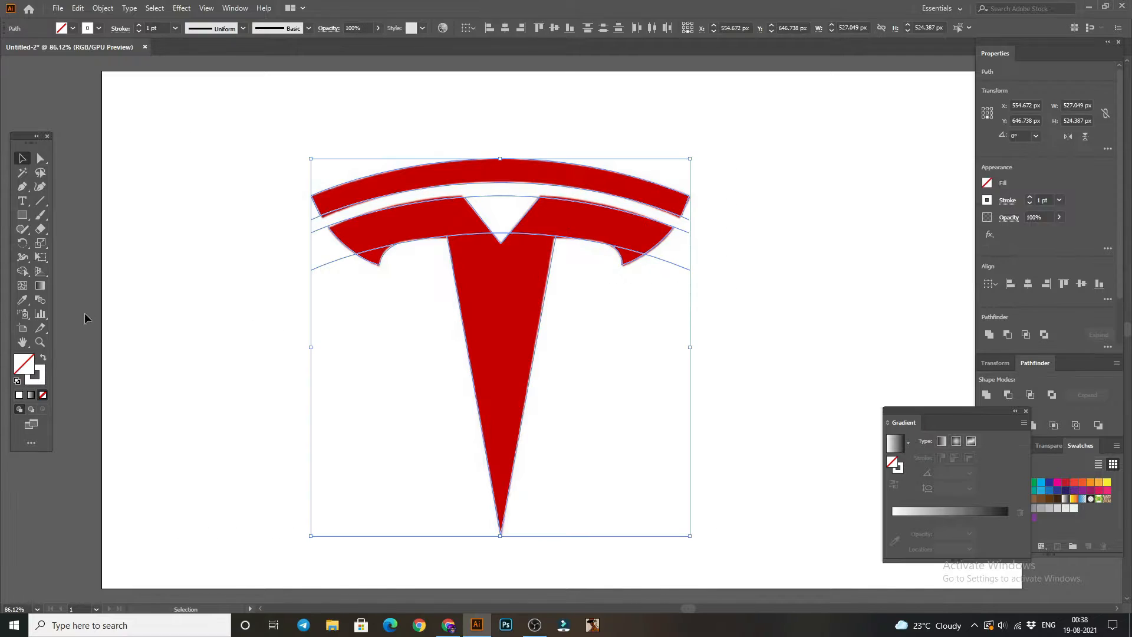
pyautogui.hotkey('shift', 'm')
pyautogui.moveTo(354, 209)
pyautogui.mouseDown()
pyautogui.moveTo(377, 253)
pyautogui.moveTo(465, 222)
pyautogui.moveTo(471, 252)
pyautogui.moveTo(542, 226)
pyautogui.moveTo(625, 250)
pyautogui.moveTo(497, 206)
pyautogui.moveTo(494, 224)
pyautogui.moveTo(488, 197)
pyautogui.mouseUp()
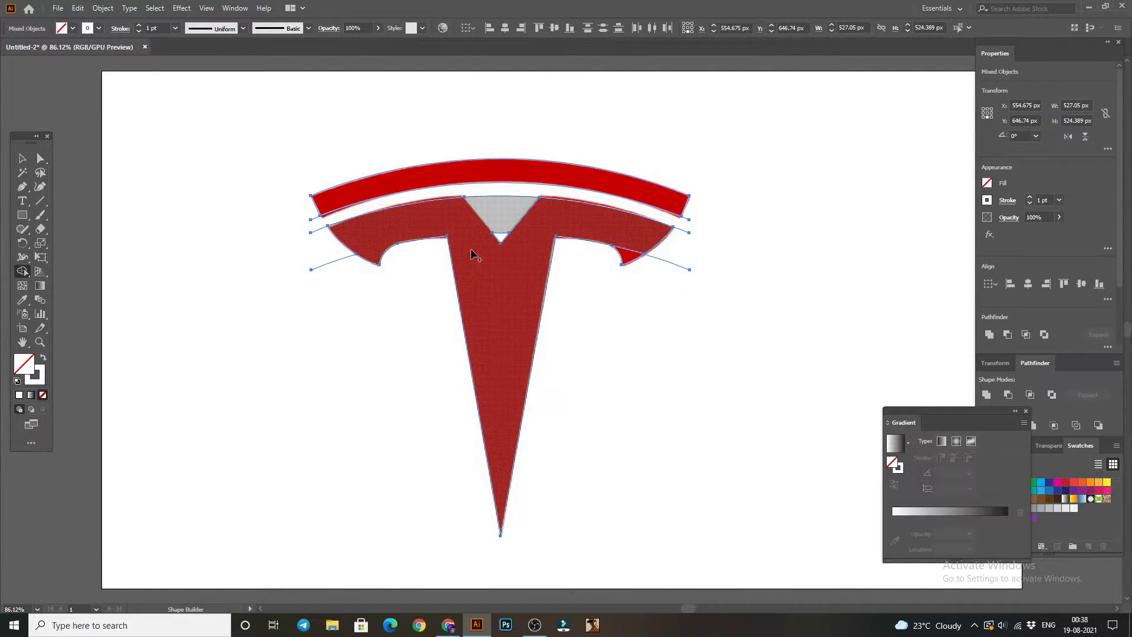
pyautogui.press('v')
pyautogui.hotkey('shift', 'm')
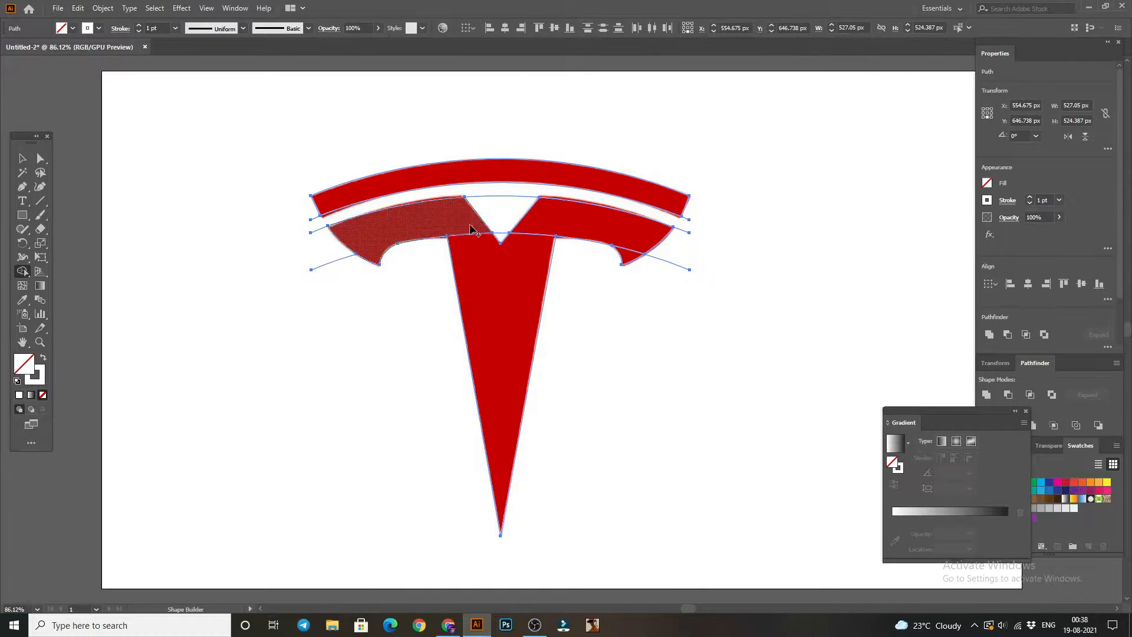
pyautogui.keyDown('alt'); pyautogui.click(497, 202); pyautogui.keyUp('alt')
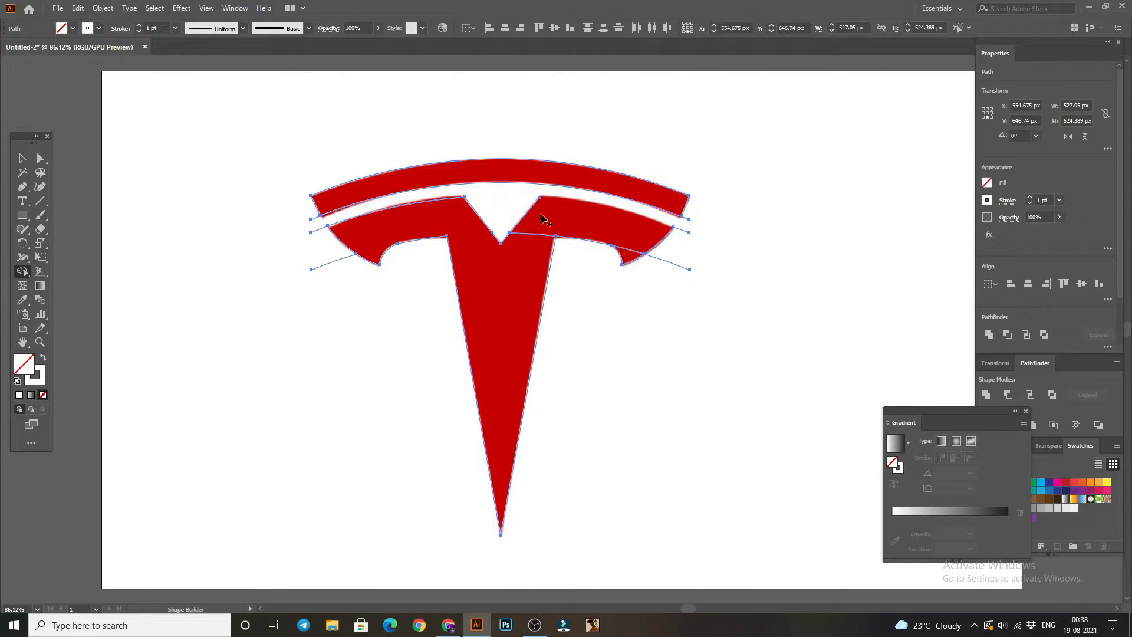
# Patch the V notch's right corner with the Pen tool and merge the right crossbar arm into the T with Shape Builder.
pyautogui.press('v')
pyautogui.click(206, 198)
pyautogui.click(23, 186)
pyautogui.click(539, 199)
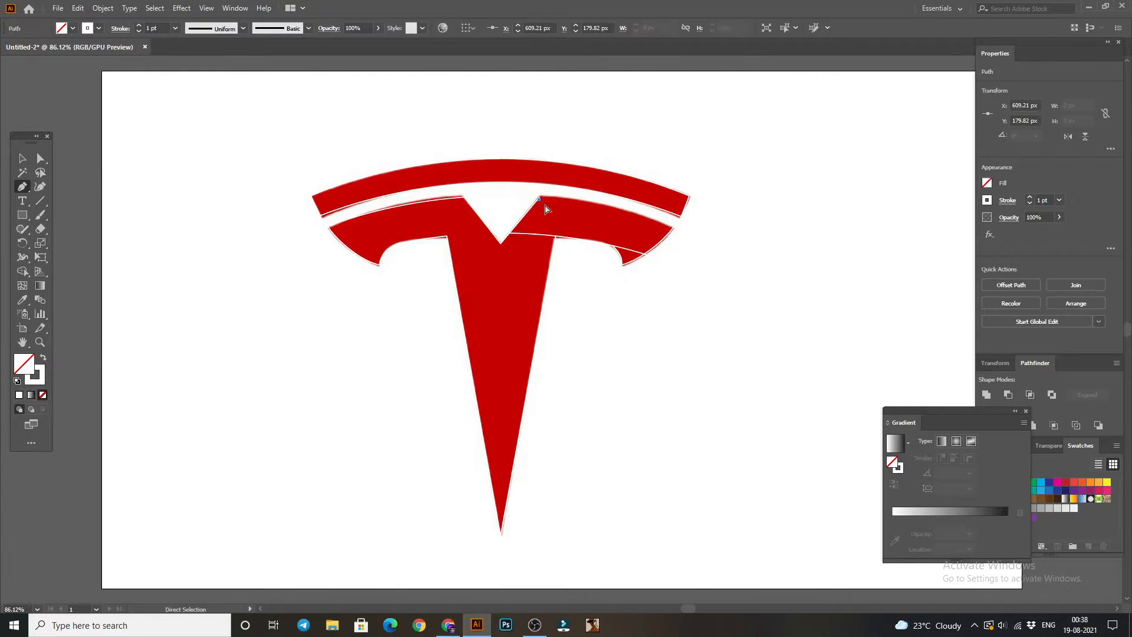
pyautogui.press('v')
pyautogui.moveTo(252, 120); pyautogui.dragTo(737, 545)
pyautogui.hotkey('shift', 'm')
pyautogui.moveTo(511, 261); pyautogui.dragTo(632, 260)
pyautogui.click(24, 158)
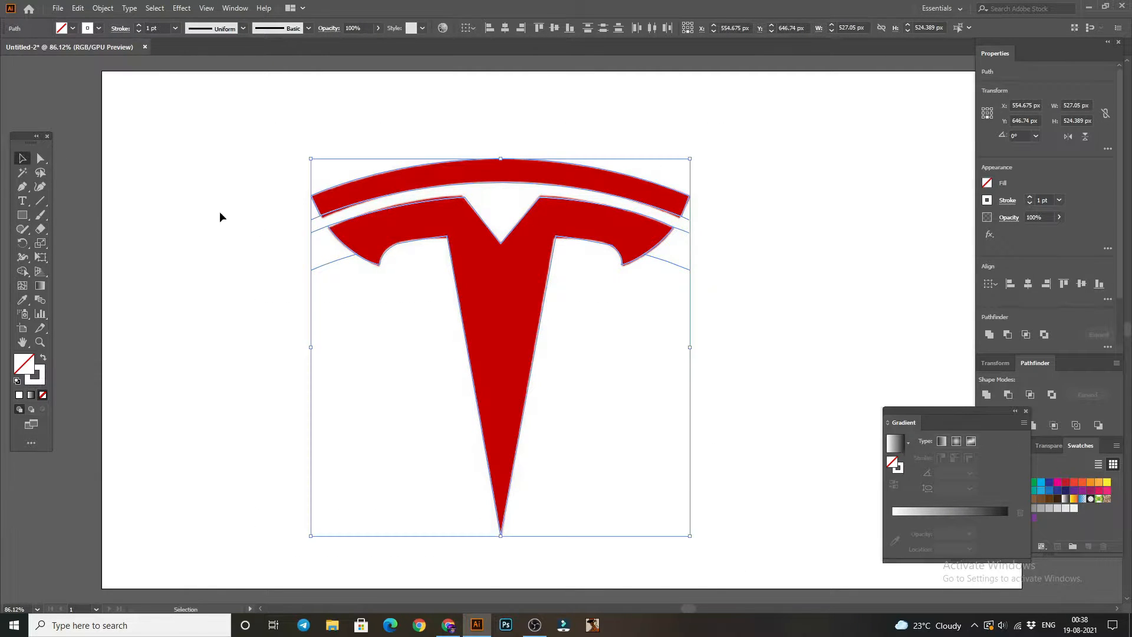
# Delete the leftover arc ends sticking out past the left ends of the top band and crossbar.
pyautogui.click(315, 217)
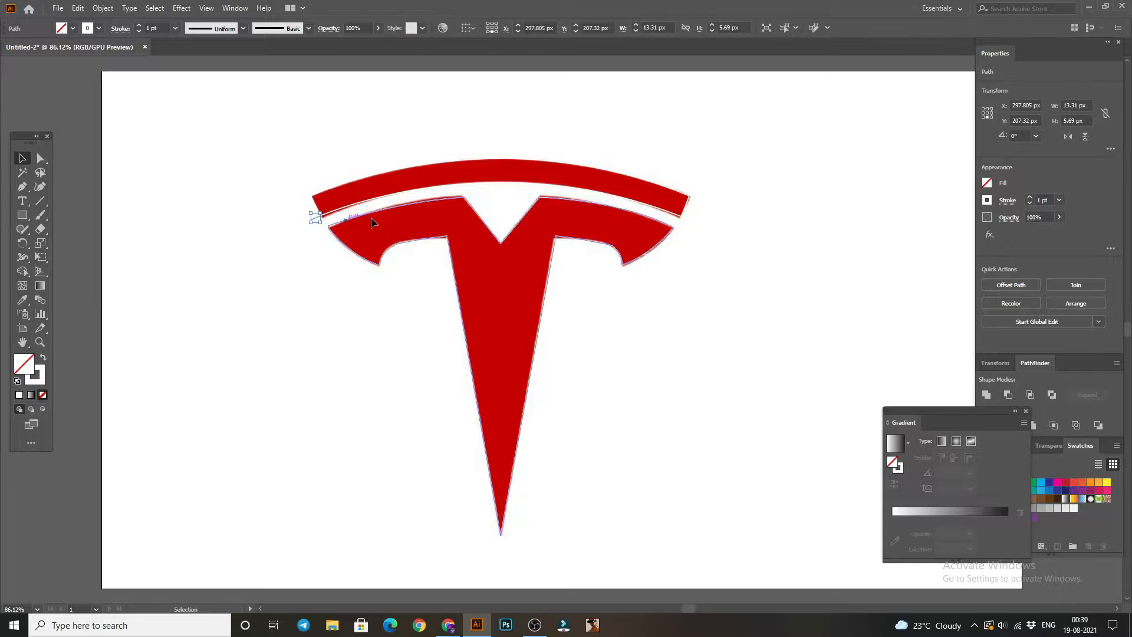
pyautogui.click(308, 235)
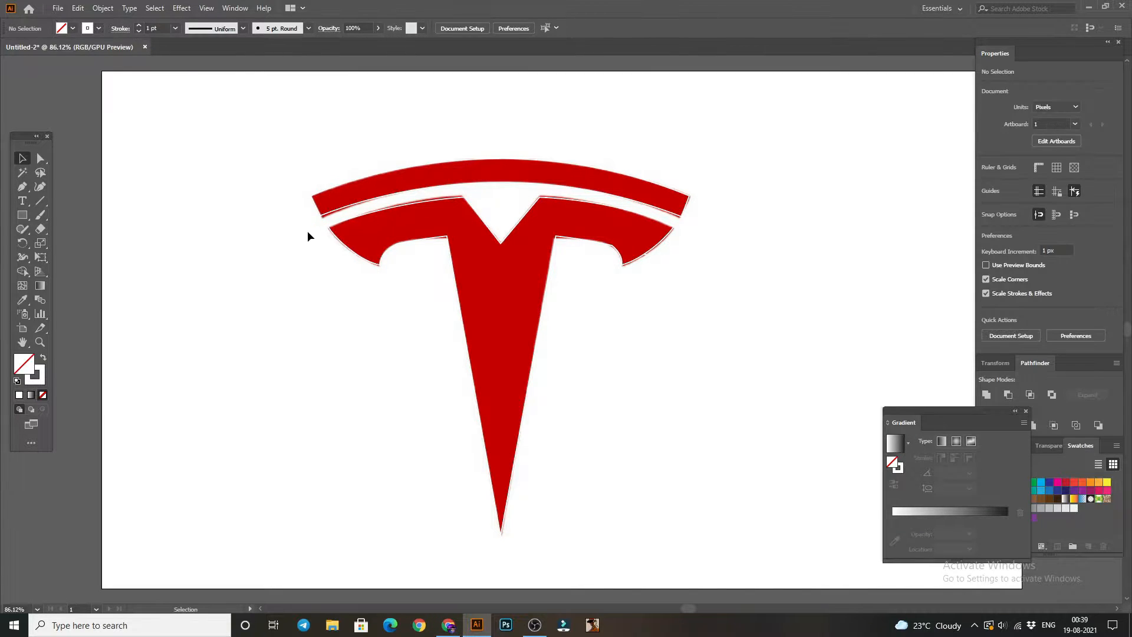
pyautogui.moveTo(320, 248); pyautogui.dragTo(356, 294)
pyautogui.click(307, 256)
pyautogui.moveTo(307, 256); pyautogui.dragTo(345, 284)
pyautogui.press('Delete')
# Delete the leftover arc ends sticking out beyond the crossbar's right tip.
pyautogui.moveTo(406, 249); pyautogui.dragTo(555, 443)
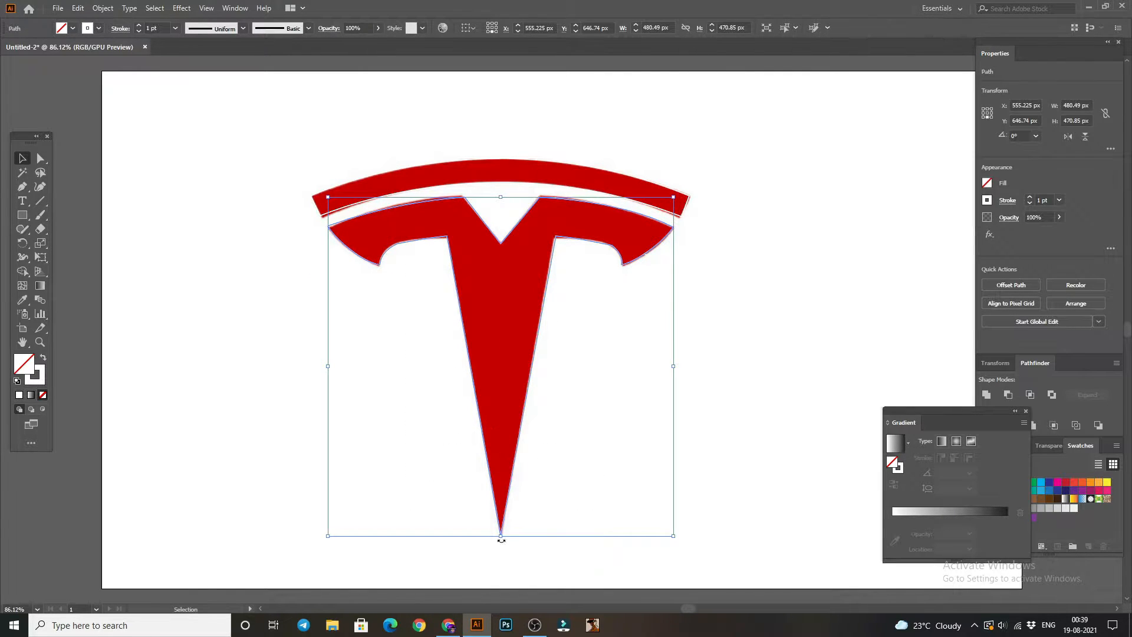
pyautogui.moveTo(575, 124); pyautogui.dragTo(635, 293)
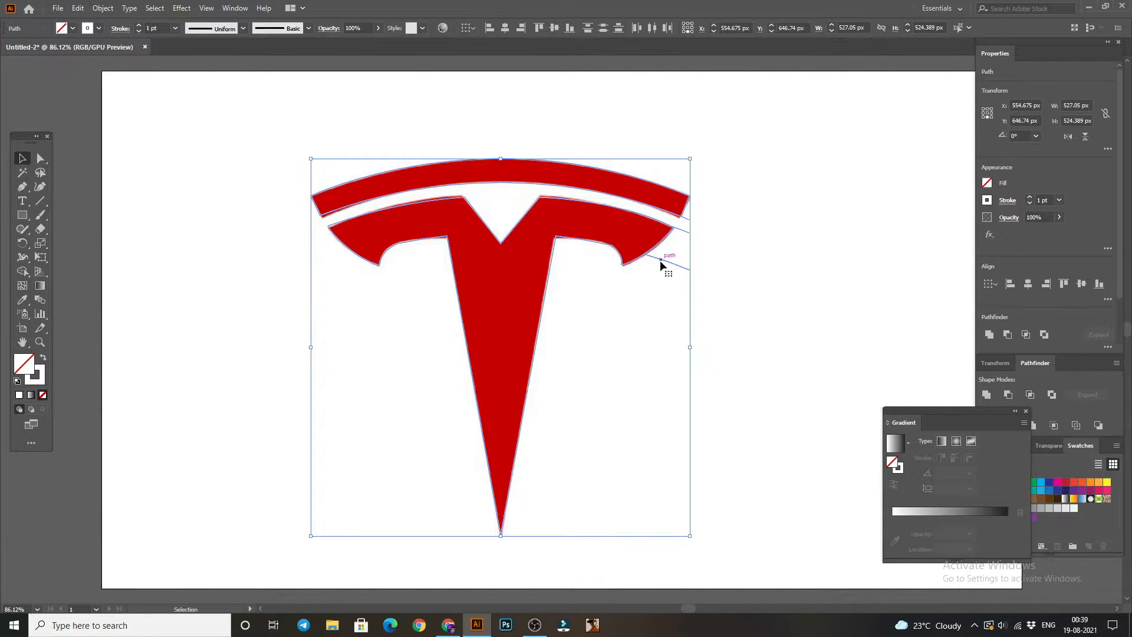
pyautogui.click(653, 315)
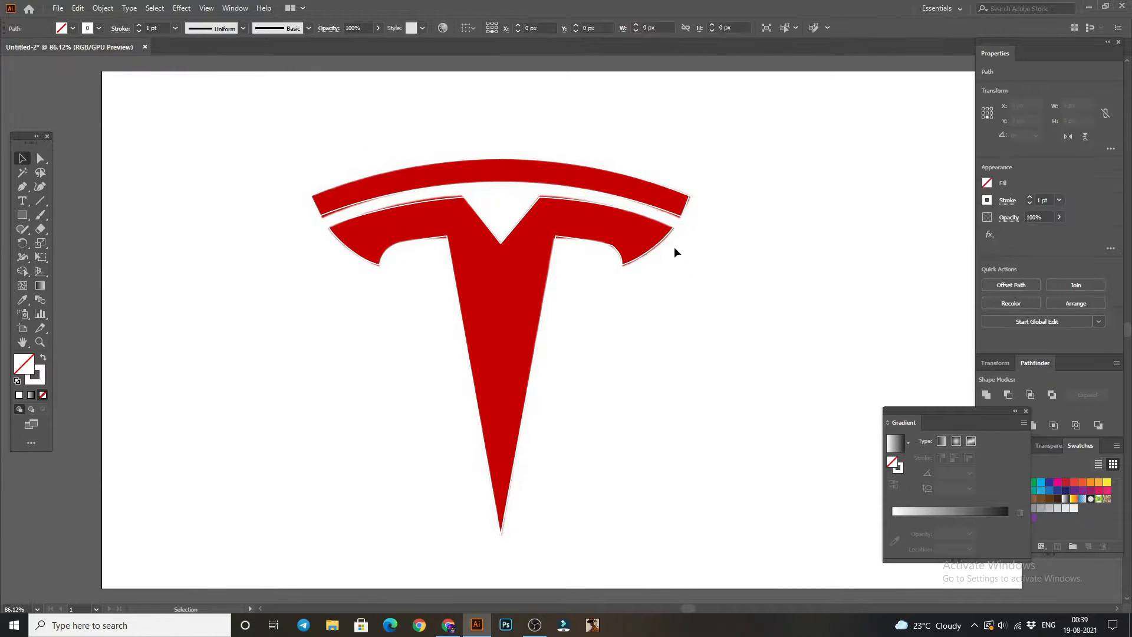
pyautogui.click(681, 231)
pyautogui.click(697, 197)
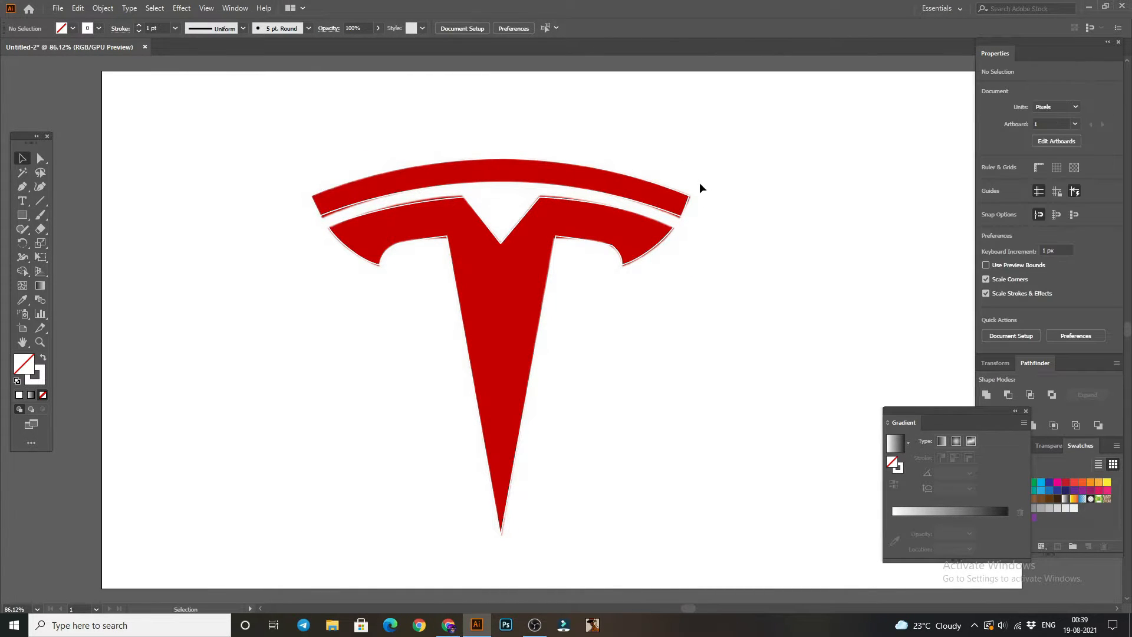
pyautogui.moveTo(658, 167); pyautogui.dragTo(216, 159)
# Select all traced shapes, swap fill and stroke, and set the fill to bright red with no stroke.
pyautogui.moveTo(175, 108); pyautogui.dragTo(721, 514)
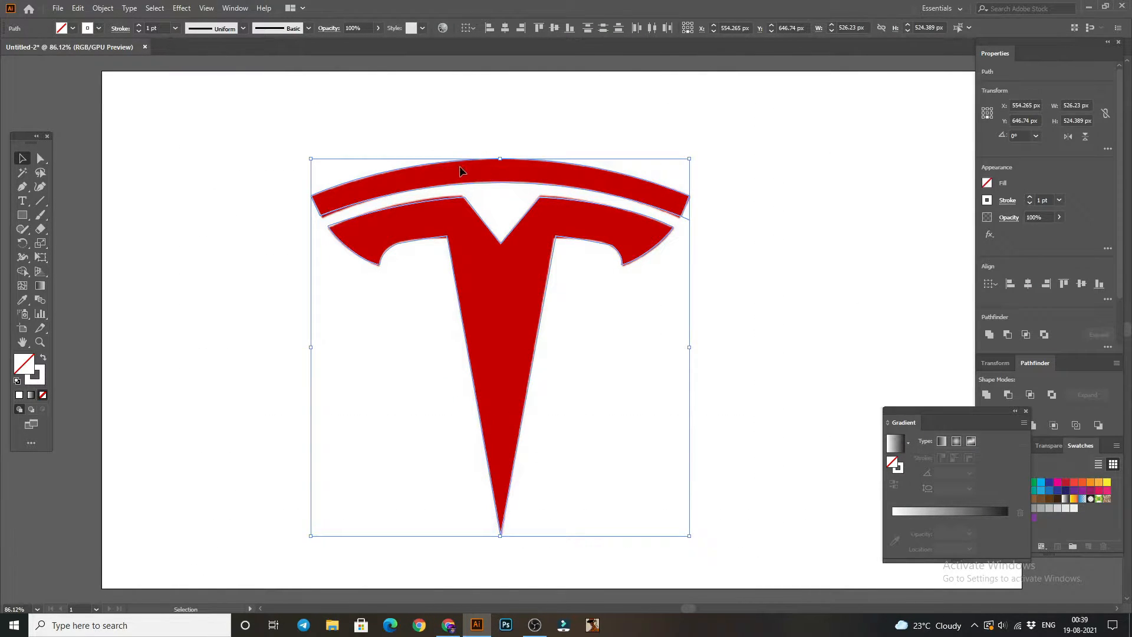
pyautogui.click(42, 359)
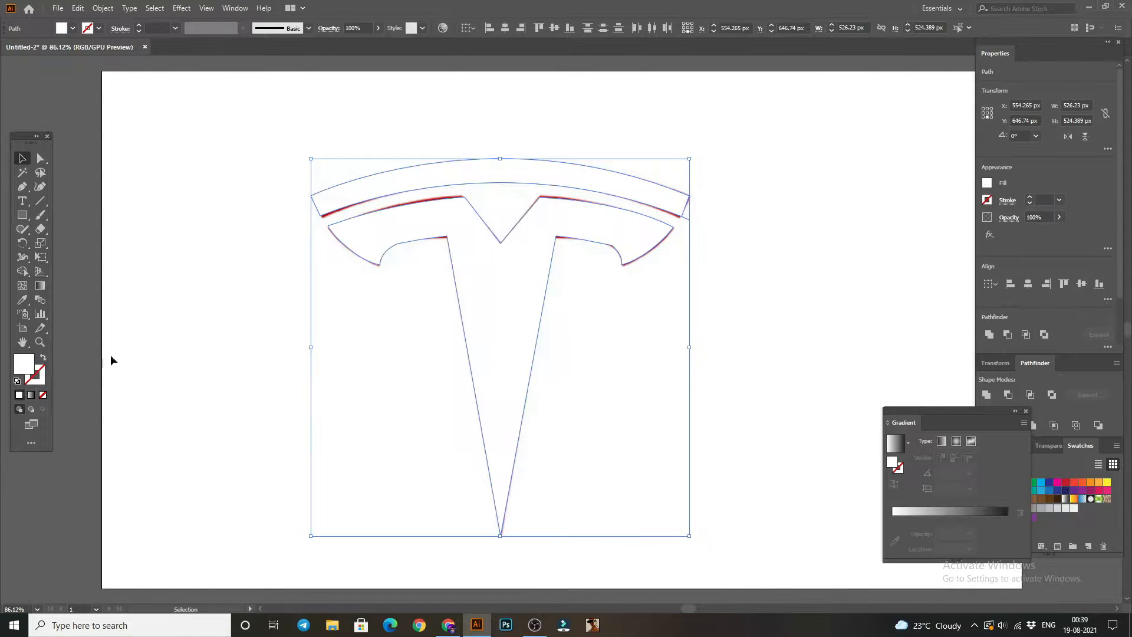
pyautogui.doubleClick(26, 372)
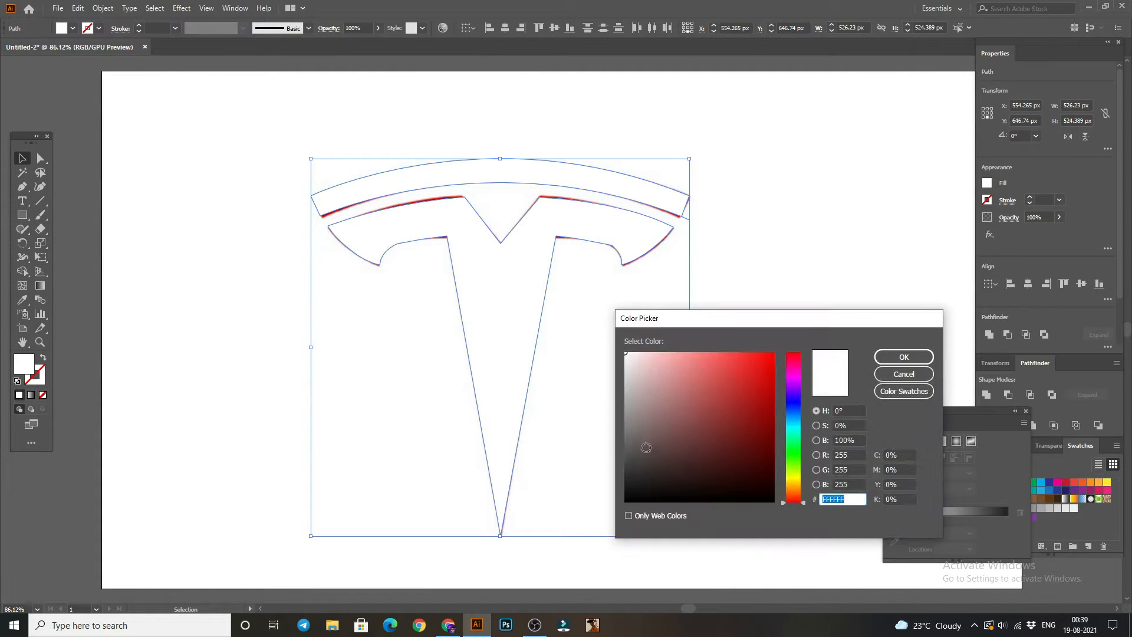
pyautogui.click(773, 358)
pyautogui.click(892, 361)
pyautogui.click(799, 189)
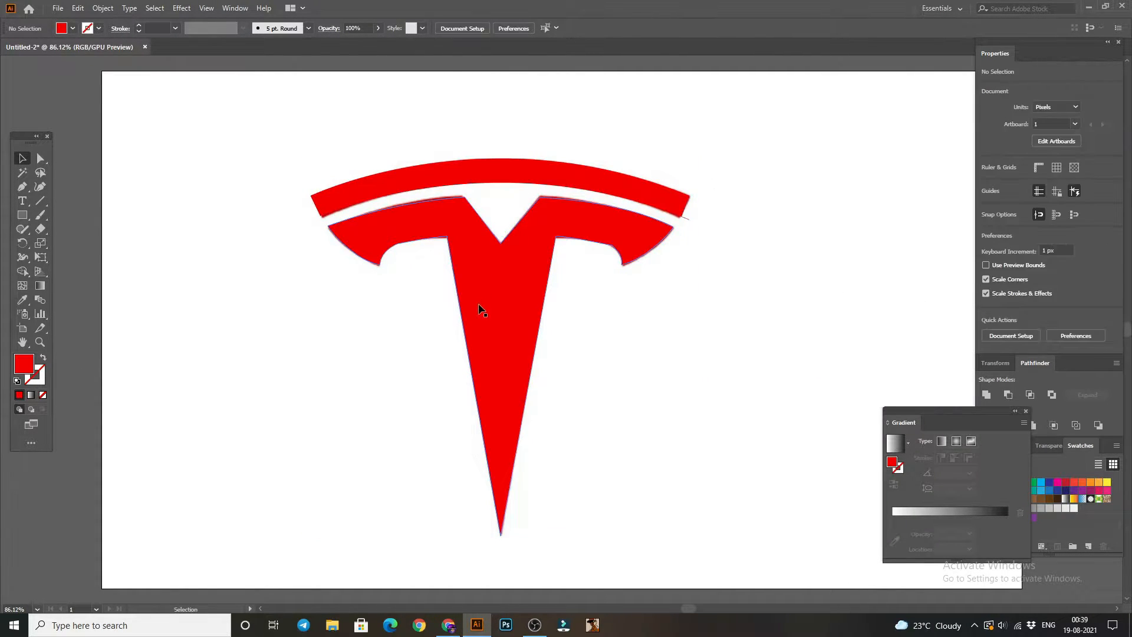
pyautogui.moveTo(480, 308); pyautogui.dragTo(738, 295)
pyautogui.click(555, 122)
pyautogui.hotkey('ctrl', 'z')
pyautogui.moveTo(239, 106); pyautogui.dragTo(731, 397)
pyautogui.press('a')
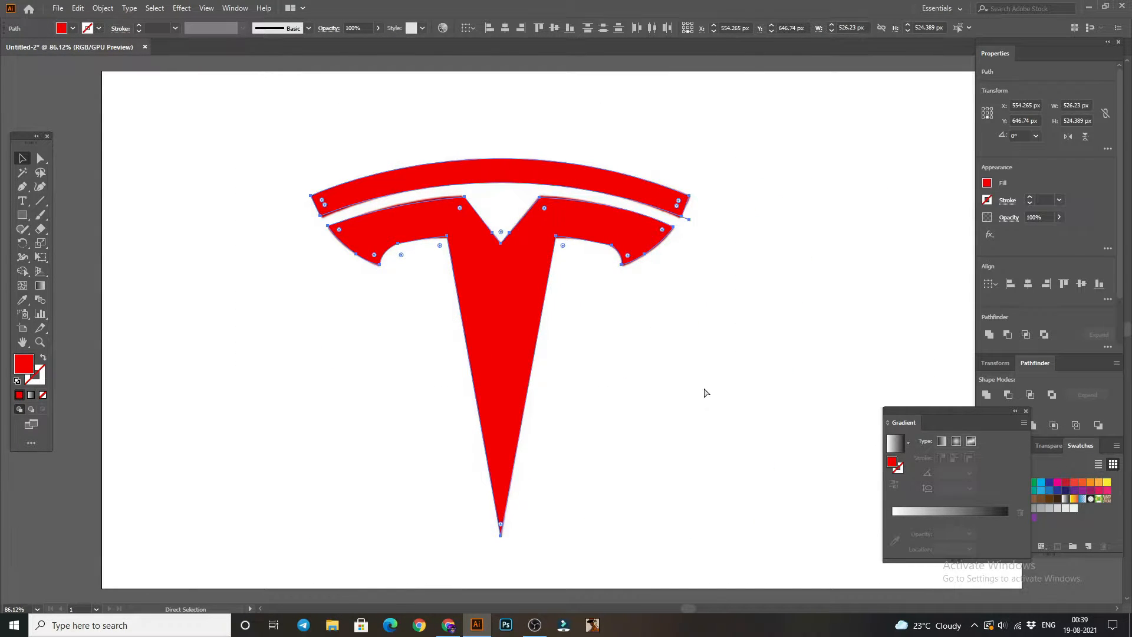
pyautogui.press('v')
pyautogui.click(298, 118)
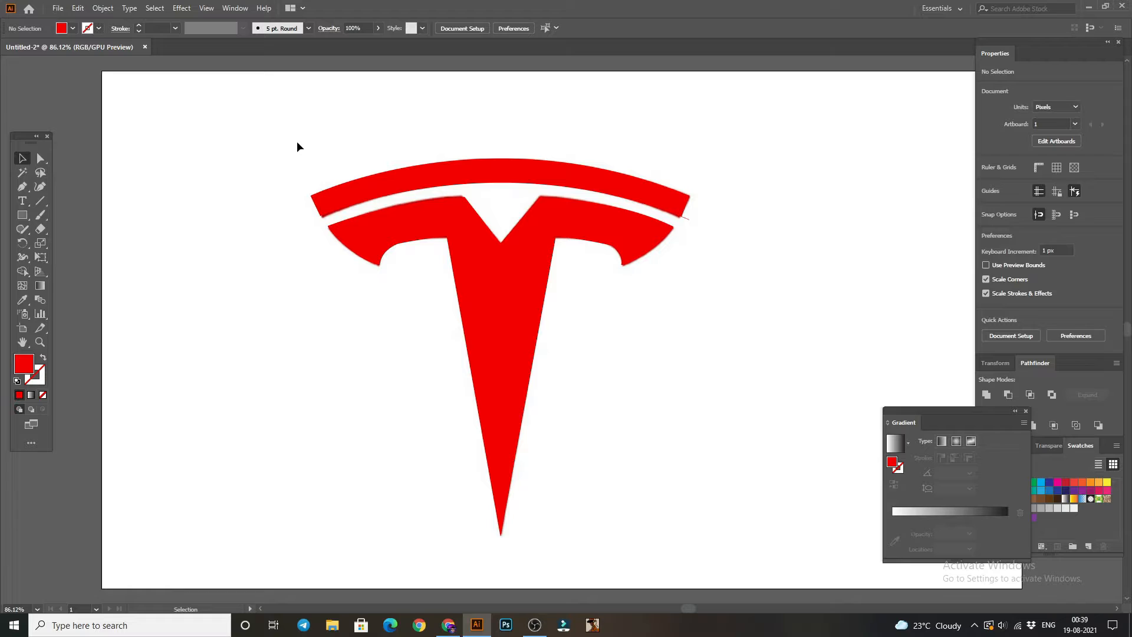
# Pull the embedded reference image out from behind the tracing and delete it.
pyautogui.press('a')
pyautogui.click(254, 187)
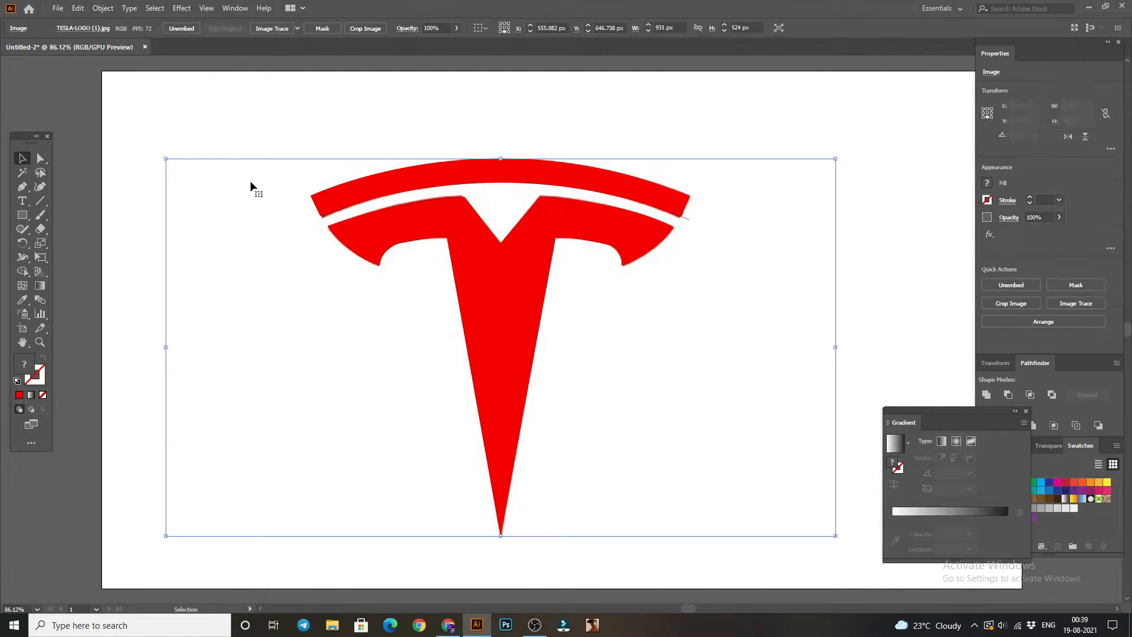
pyautogui.moveTo(231, 229); pyautogui.dragTo(296, 164)
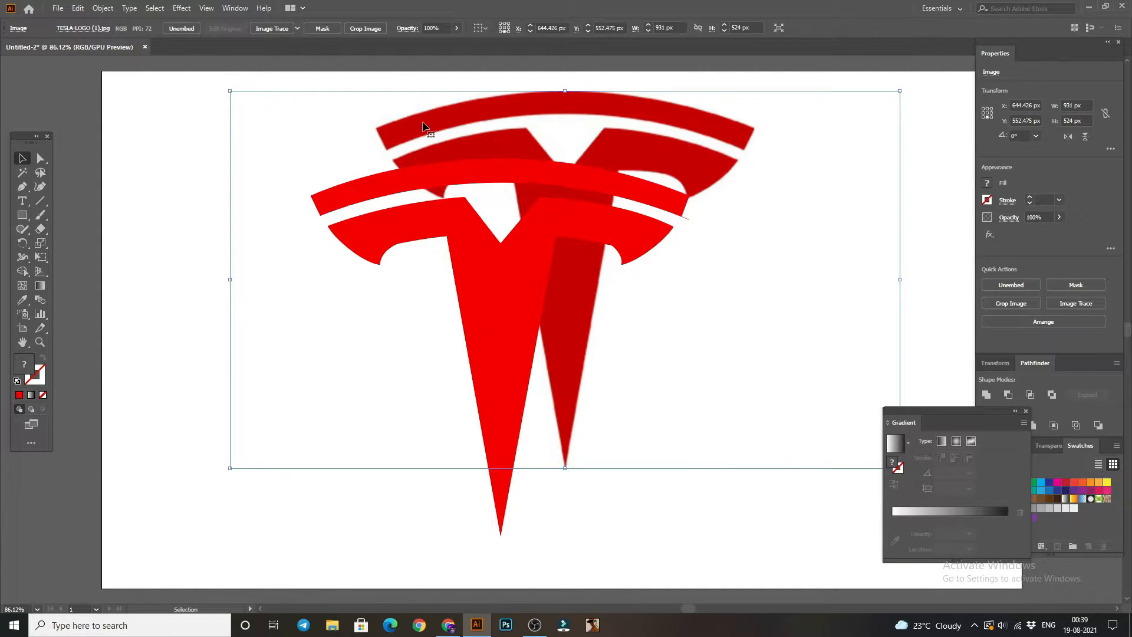
pyautogui.press('Delete')
# Group the traced logo shapes and move them toward the artboard's right side.
pyautogui.moveTo(306, 113); pyautogui.dragTo(647, 548)
pyautogui.moveTo(513, 331); pyautogui.dragTo(750, 318)
pyautogui.click(623, 116)
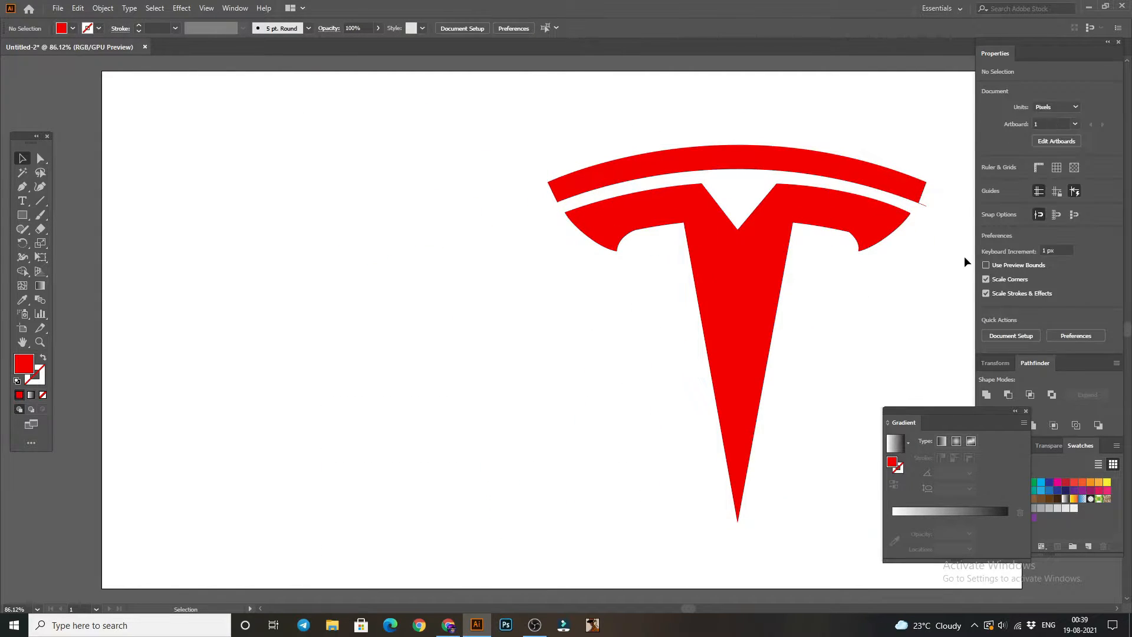
# Ungroup the logo and delete the stray line at the right end of its top band.
pyautogui.click(922, 206)
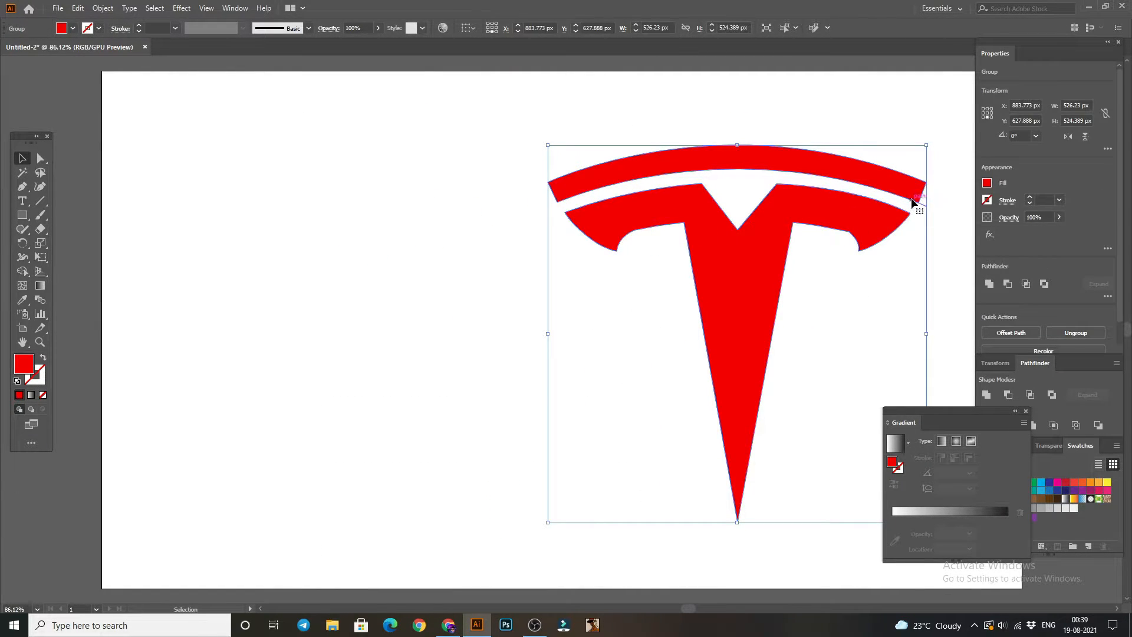
pyautogui.rightClick(912, 202)
pyautogui.click(912, 265)
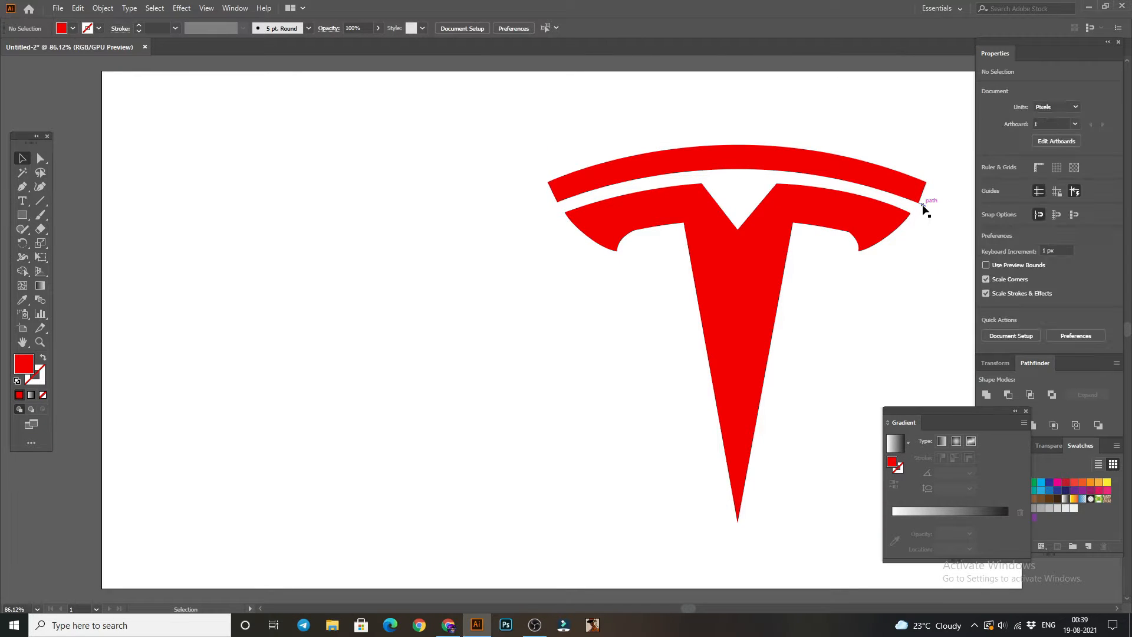
pyautogui.click(923, 206)
pyautogui.click(911, 246)
# Move the logo toward the artboard's right edge and create a 300 × 300 px red square in the empty area beside it.
pyautogui.moveTo(577, 120); pyautogui.dragTo(832, 371)
pyautogui.press('a')
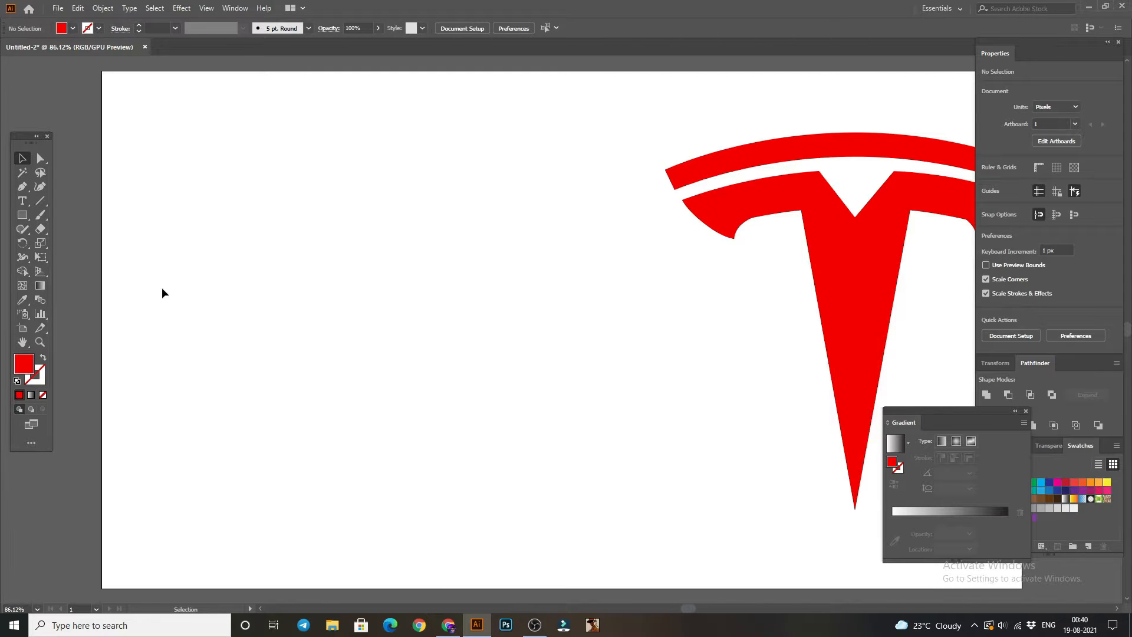
pyautogui.click(21, 219)
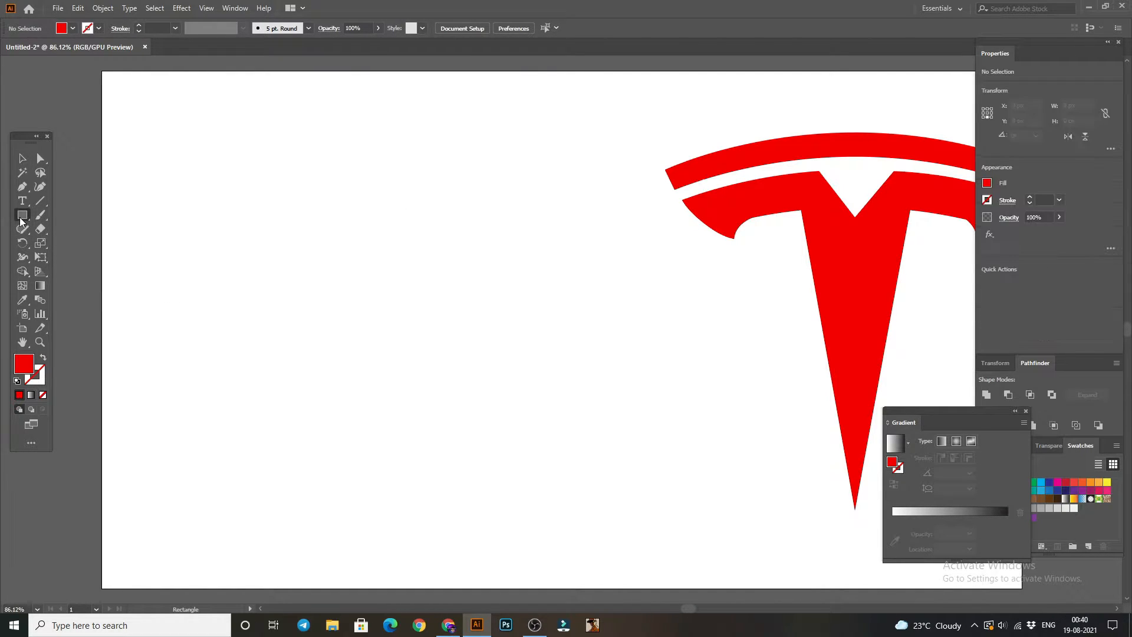
pyautogui.click(90, 219)
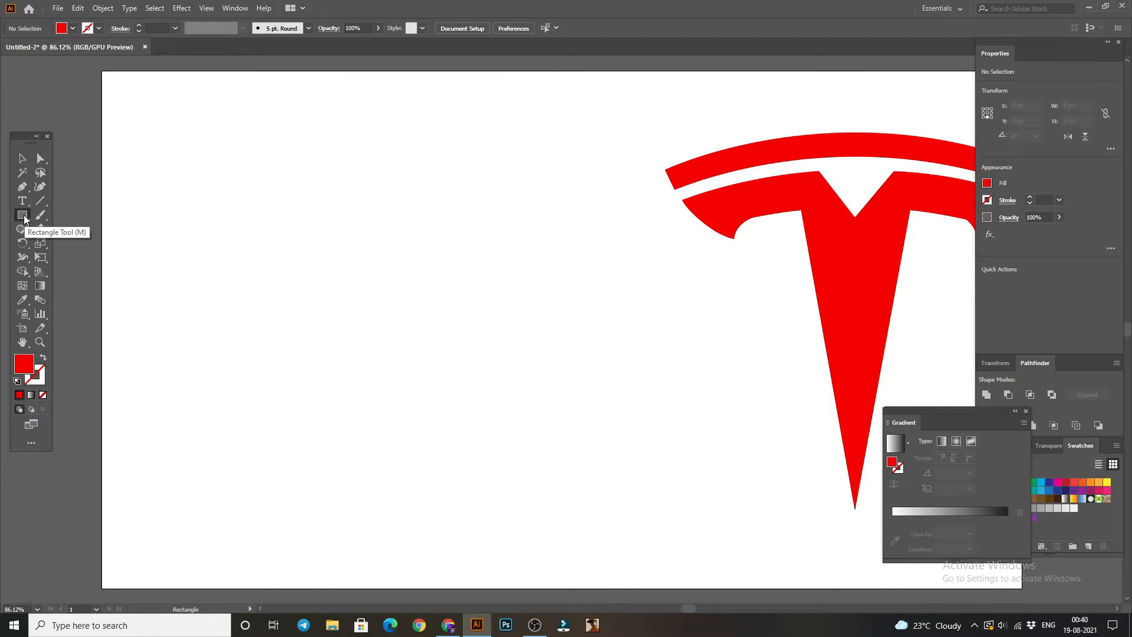
pyautogui.click(342, 246)
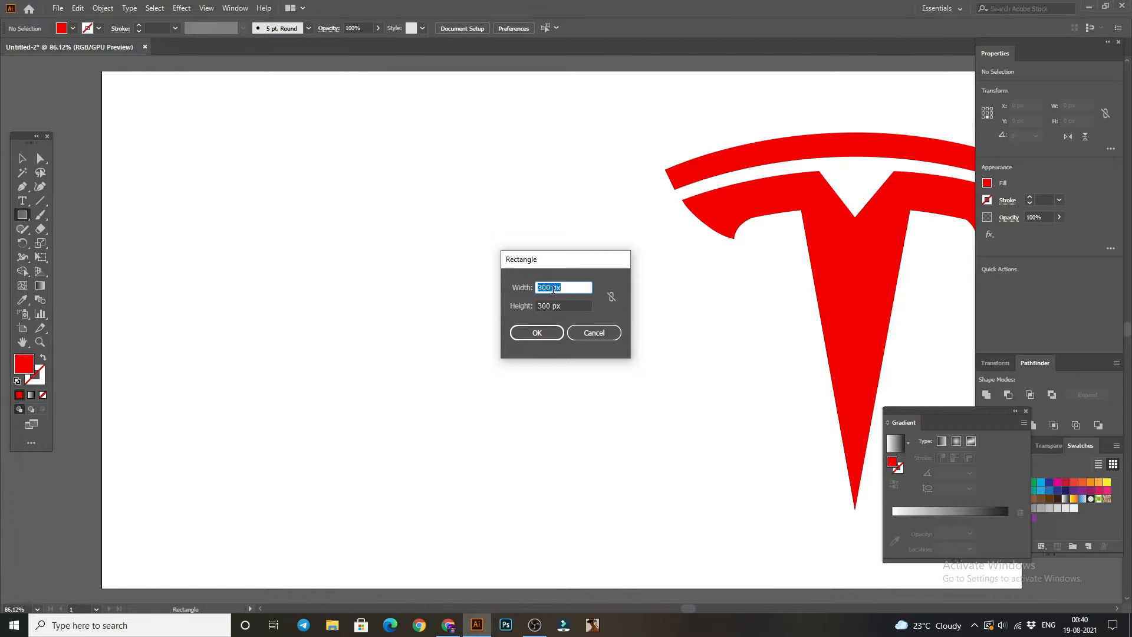
pyautogui.click(575, 305)
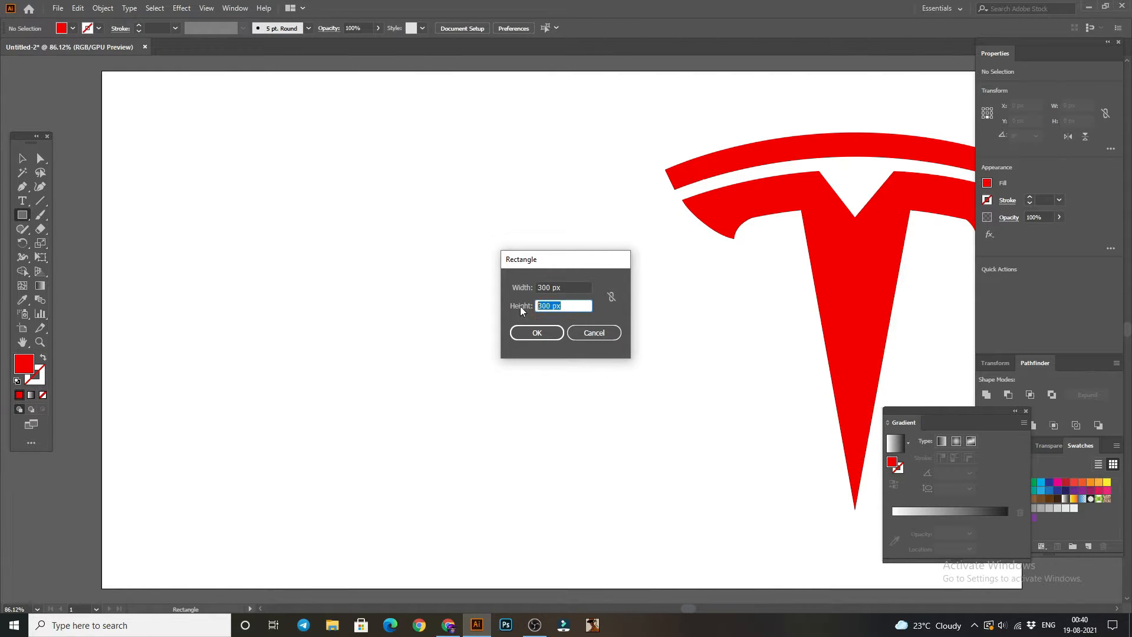
pyautogui.click(558, 332)
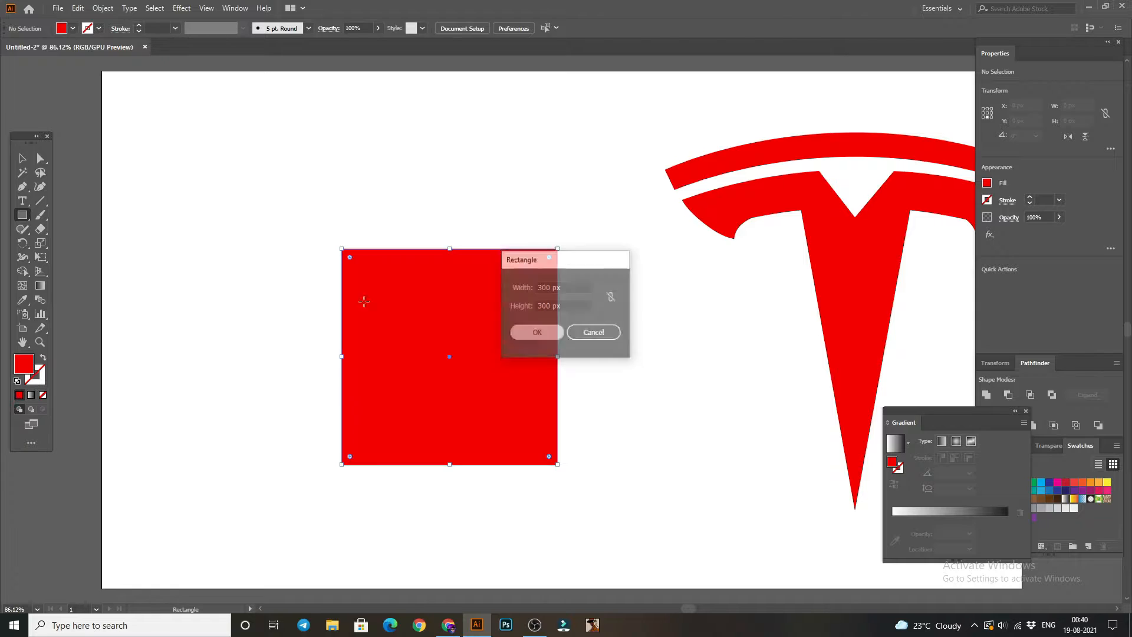
# Rotate the red square 45° into a diamond, scale it to about 333 px across, and position it beside the logo.
pyautogui.press('v')
pyautogui.click(242, 234)
pyautogui.moveTo(348, 297); pyautogui.dragTo(259, 234)
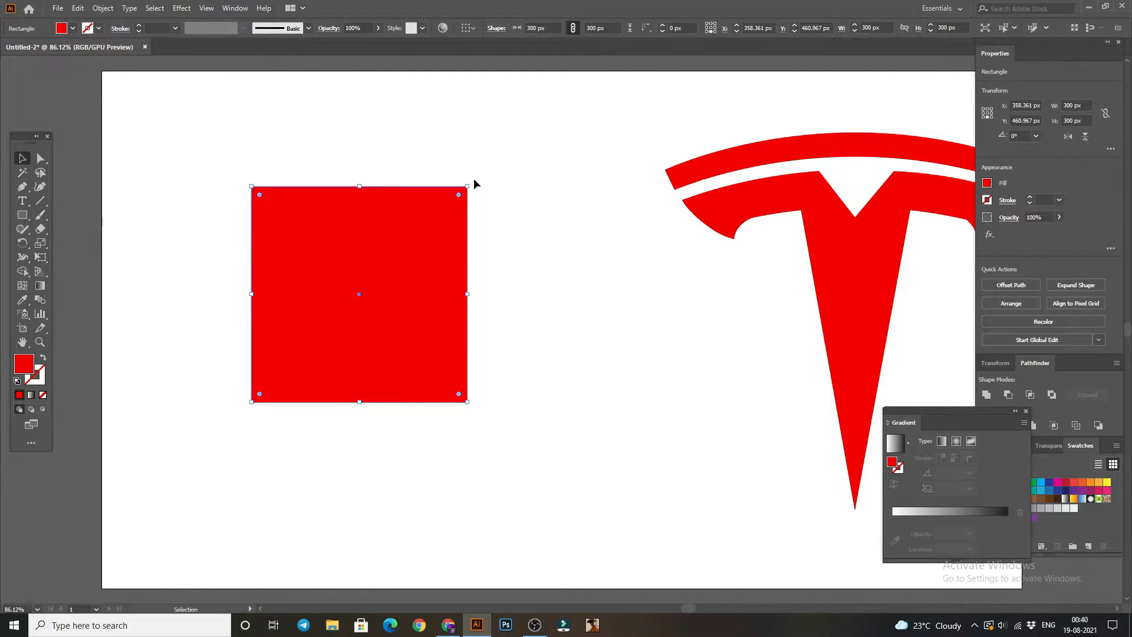
pyautogui.moveTo(474, 180); pyautogui.dragTo(499, 288)
pyautogui.click(478, 227)
pyautogui.moveTo(438, 262); pyautogui.dragTo(453, 278)
pyautogui.moveTo(527, 309); pyautogui.dragTo(467, 308)
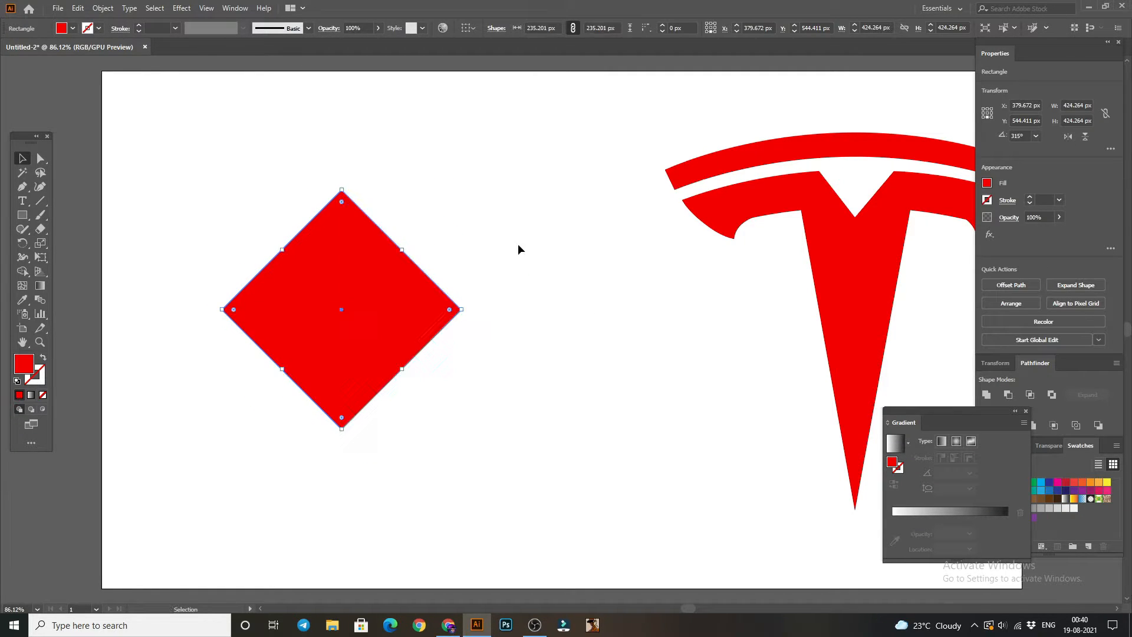
pyautogui.moveTo(326, 303); pyautogui.dragTo(369, 334)
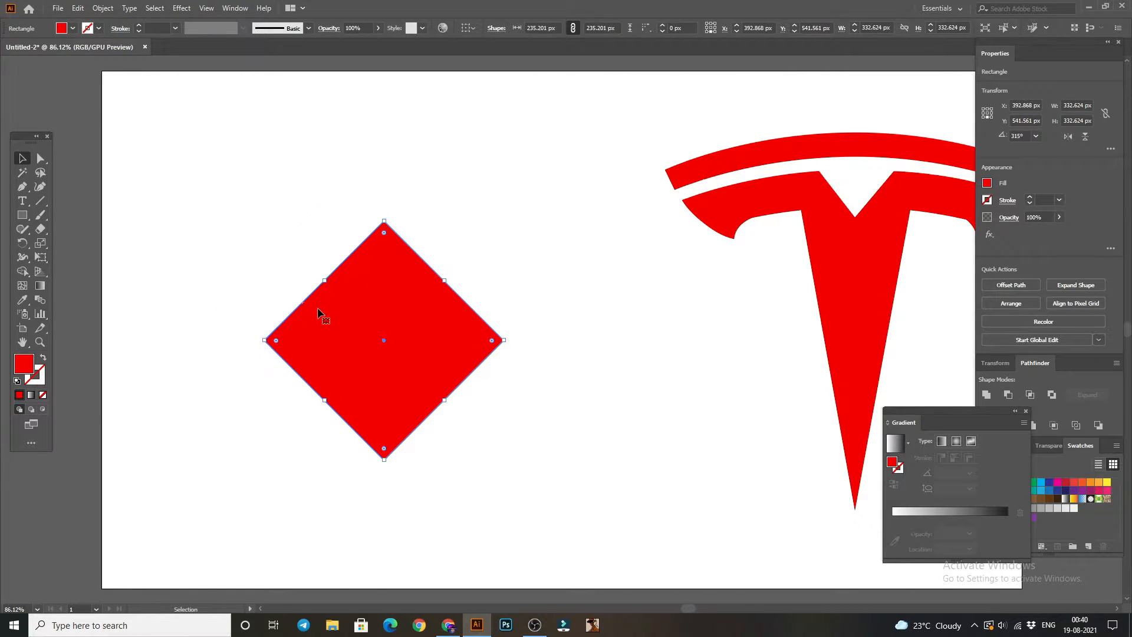
# Bend the diamond's upper-right edge outward with the Anchor Point tool to form a rounded heart lobe.
pyautogui.click(22, 186)
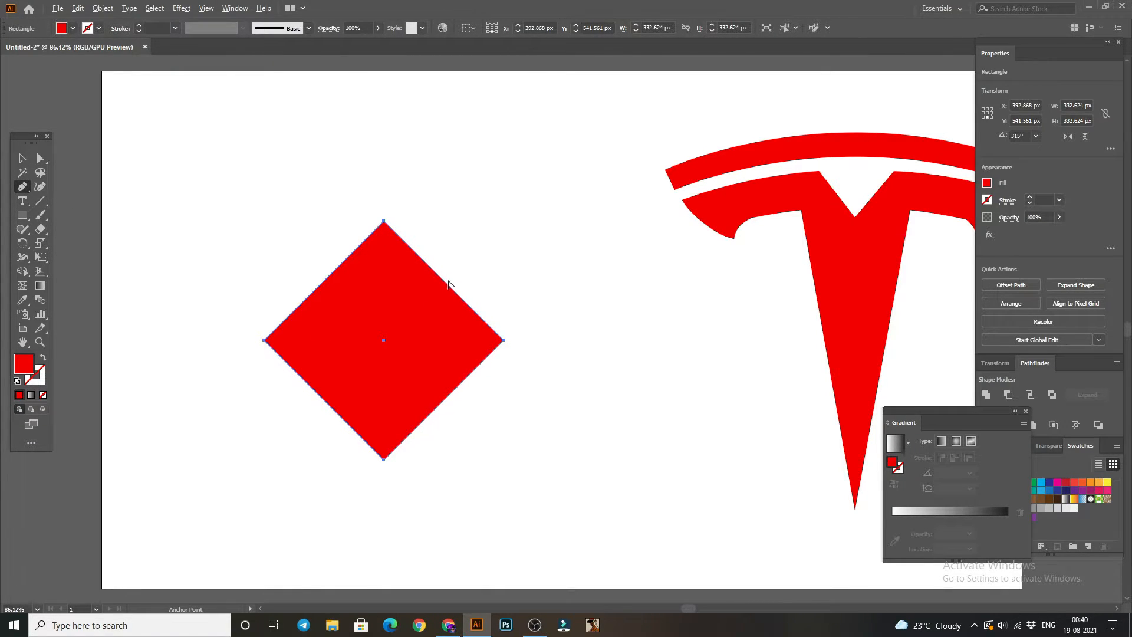
pyautogui.moveTo(447, 285); pyautogui.dragTo(516, 215)
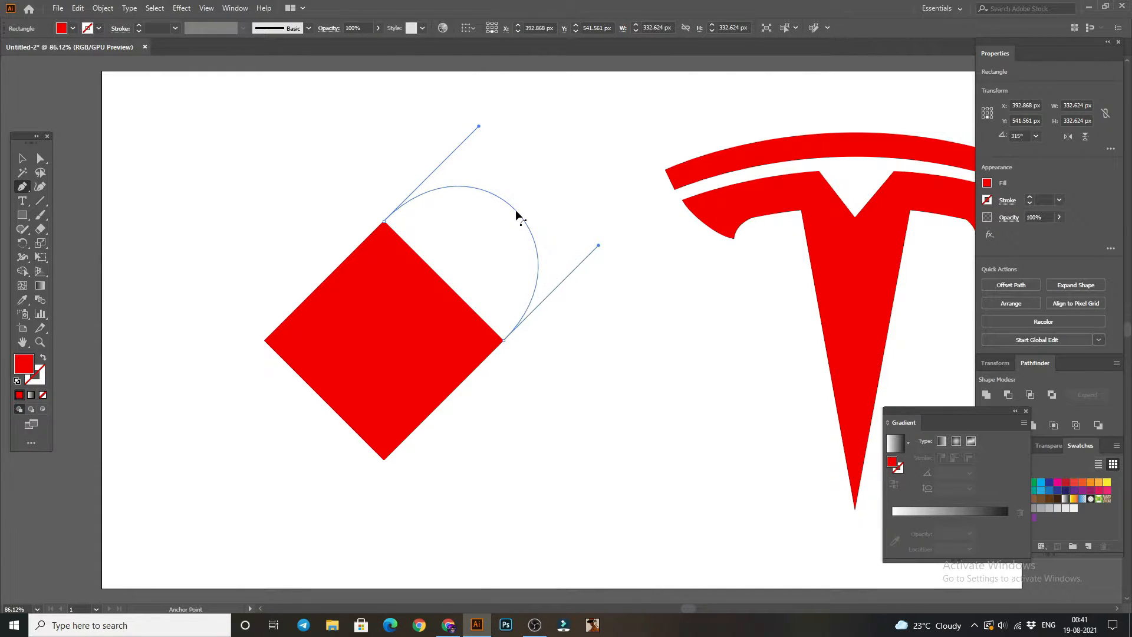
pyautogui.moveTo(517, 214); pyautogui.dragTo(517, 215)
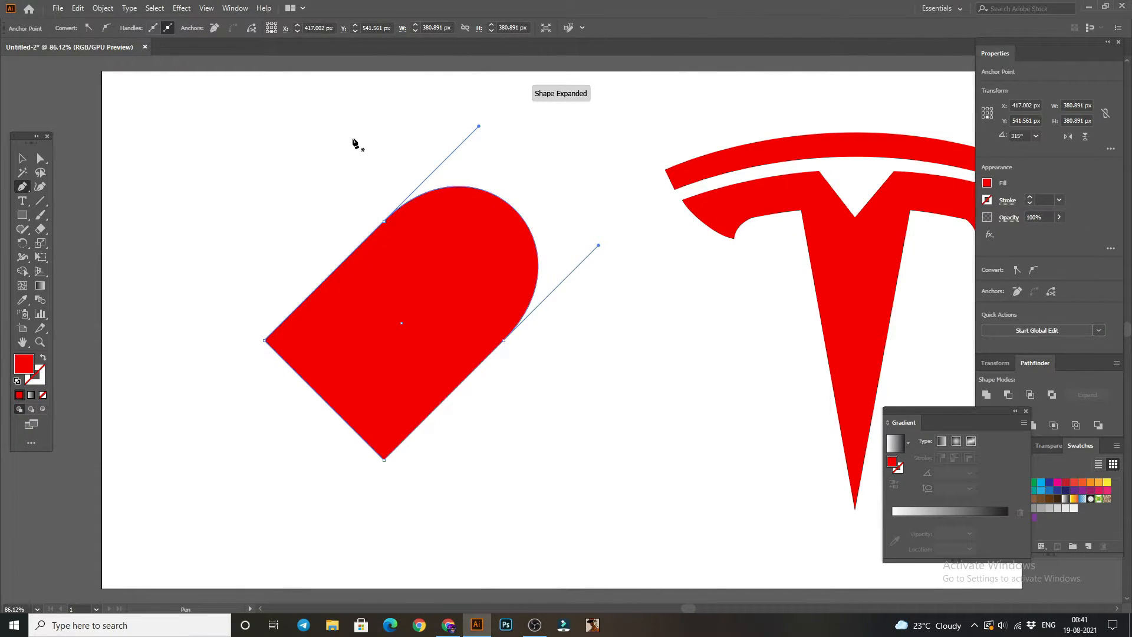
pyautogui.click(22, 158)
pyautogui.click(177, 112)
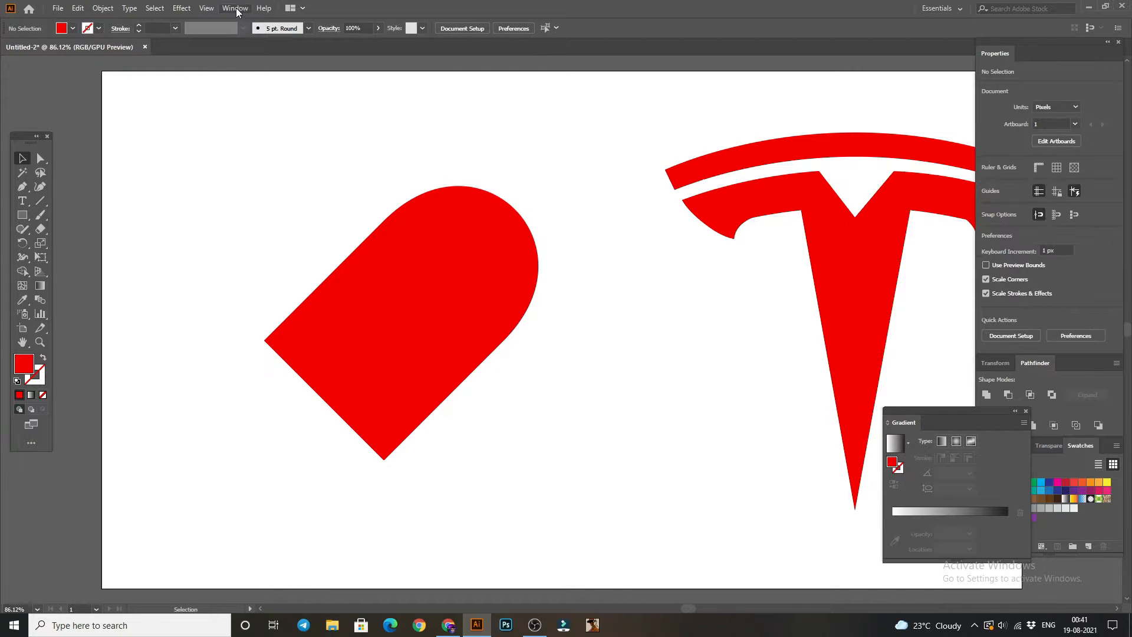
pyautogui.click(235, 8)
pyautogui.moveTo(206, 9)
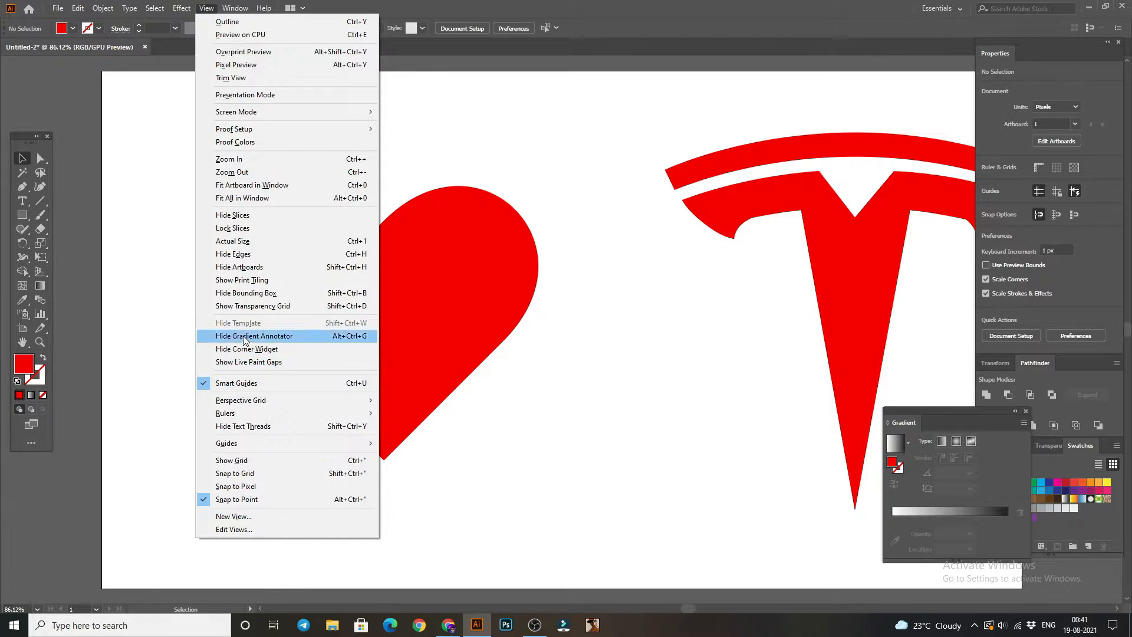
pyautogui.click(146, 137)
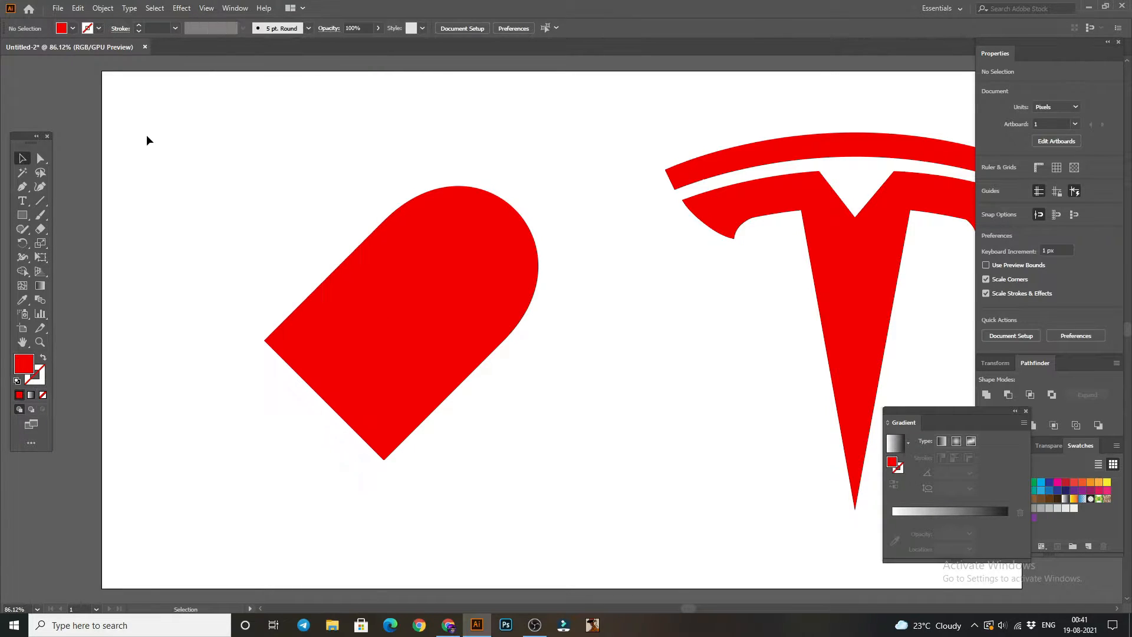
# Bend the diamond's upper-left edge outward with the Anchor Point tool into a matching lobe that completes the heart.
pyautogui.click(373, 323)
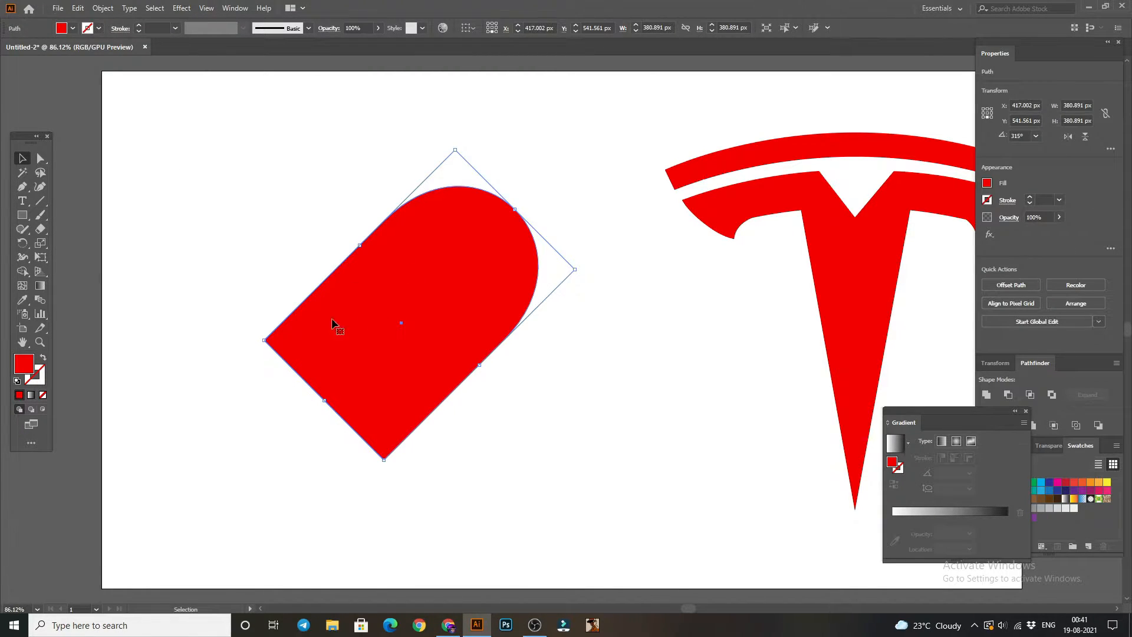
pyautogui.click(22, 186)
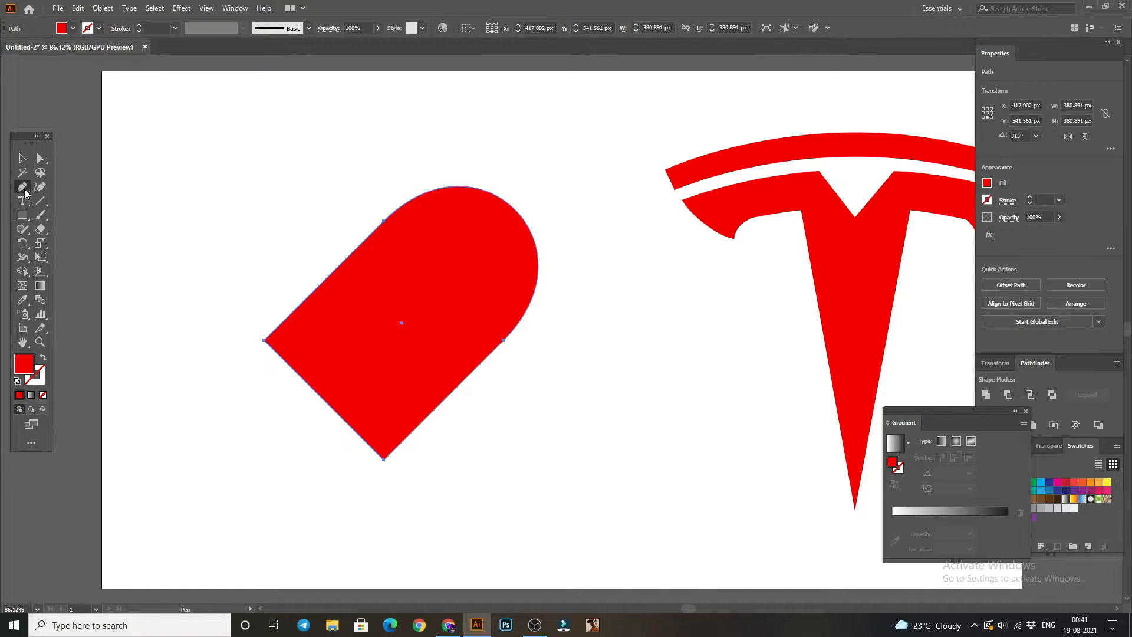
pyautogui.press('alt')
pyautogui.moveTo(314, 291); pyautogui.dragTo(230, 213)
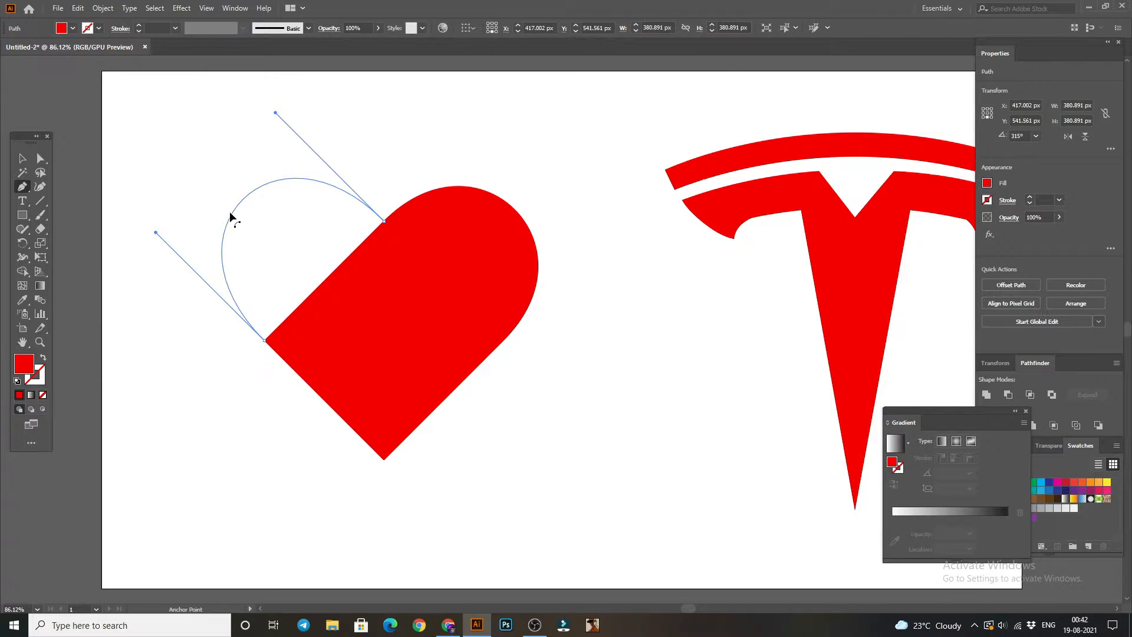
pyautogui.moveTo(230, 212); pyautogui.dragTo(232, 212)
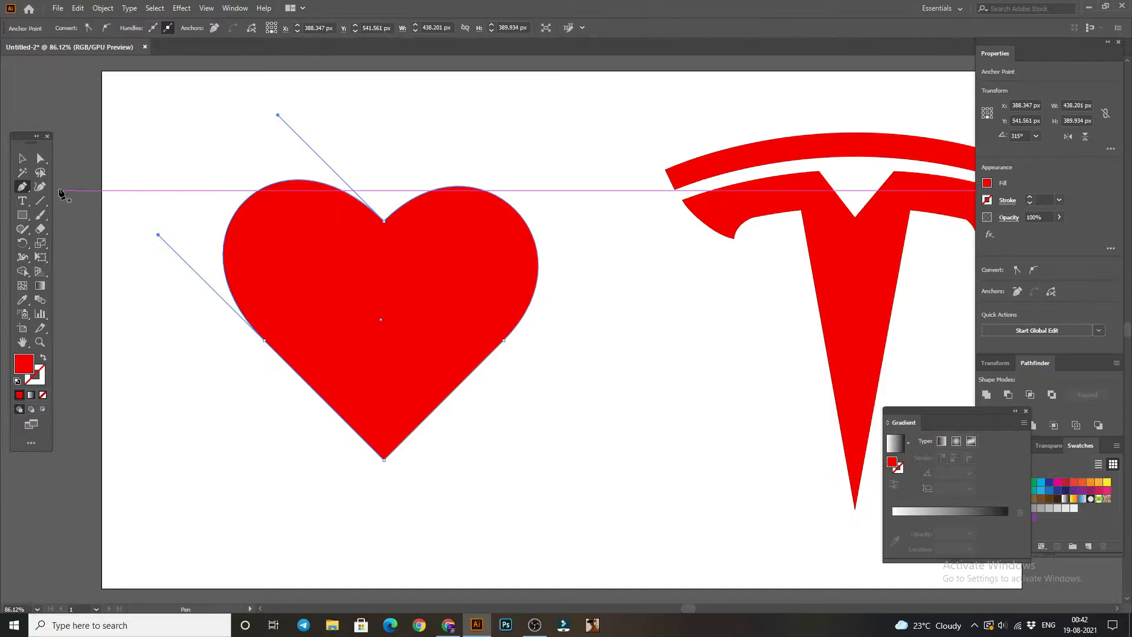
pyautogui.click(22, 158)
# Reposition the heart beside the logo and rotate it 45° clockwise so its point faces lower left.
pyautogui.moveTo(316, 236); pyautogui.dragTo(354, 272)
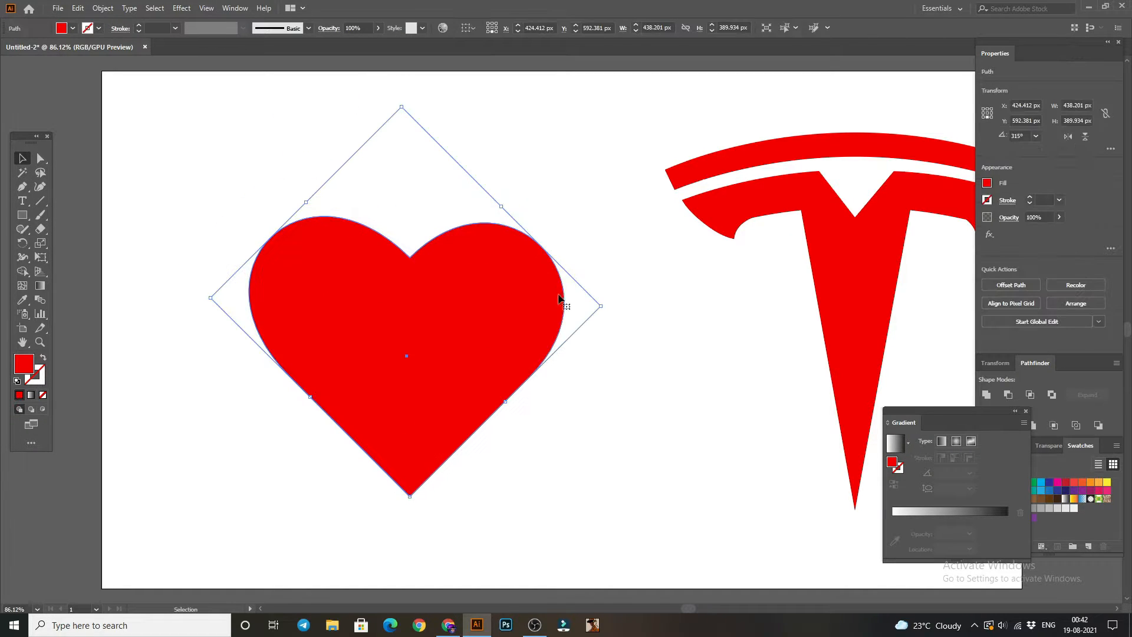
pyautogui.hotkey('ctrl', 'shift', 'a')
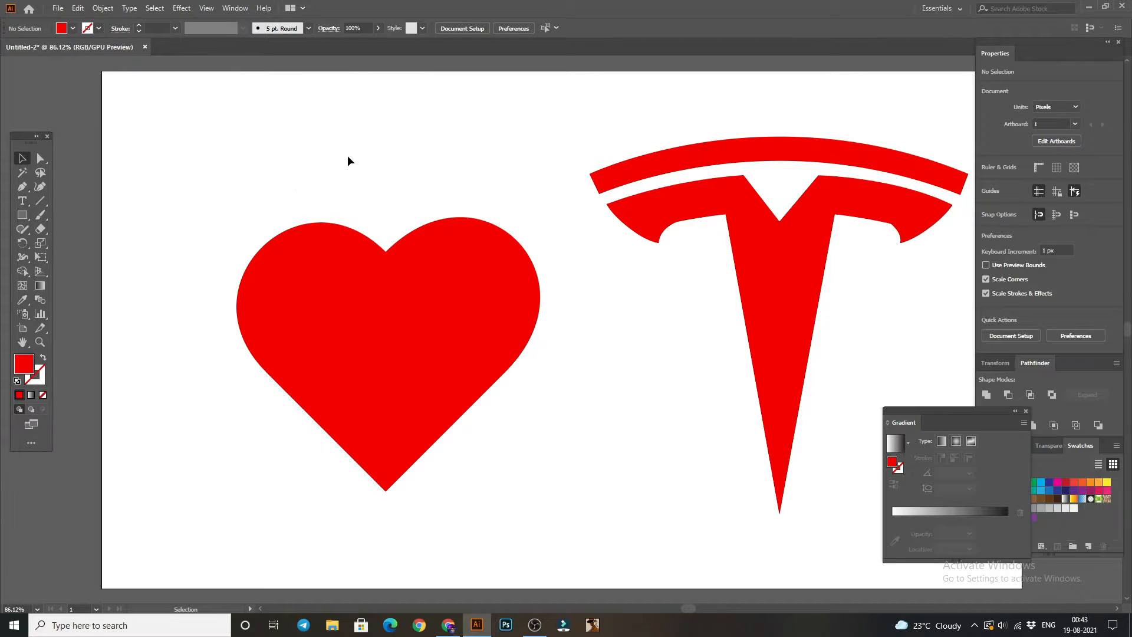
pyautogui.click(385, 279)
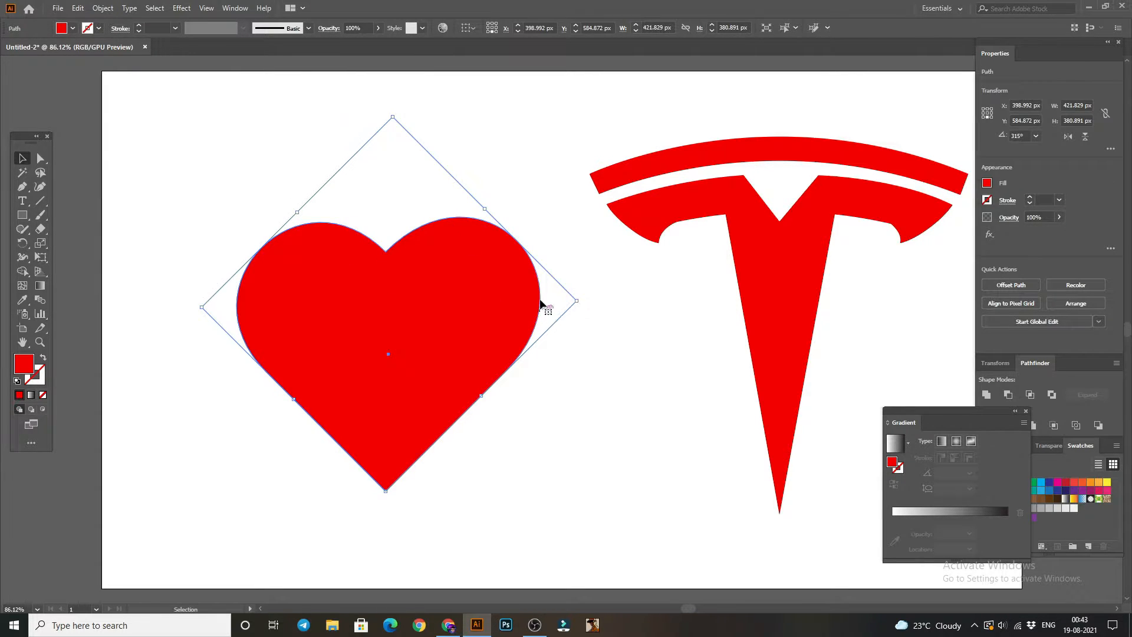
pyautogui.moveTo(397, 110); pyautogui.dragTo(494, 204)
pyautogui.click(494, 204)
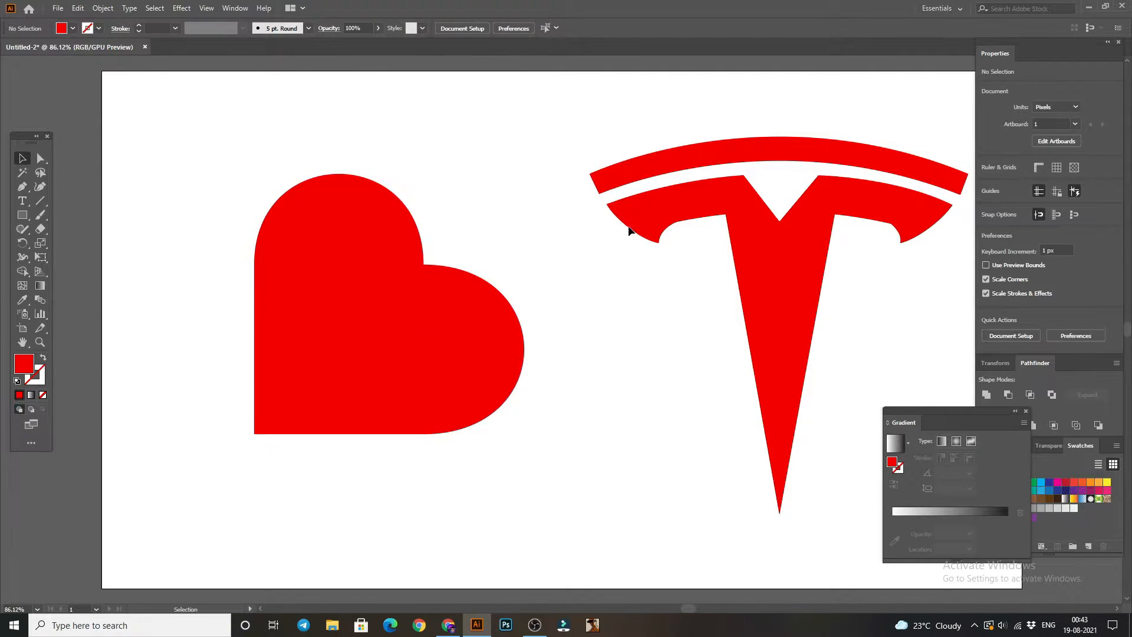
# Scale the T logo down to about 171 px wide, place it inside the heart, and bring it to the front.
pyautogui.click(646, 191)
pyautogui.moveTo(590, 137); pyautogui.dragTo(299, 297)
pyautogui.moveTo(406, 371); pyautogui.dragTo(424, 389)
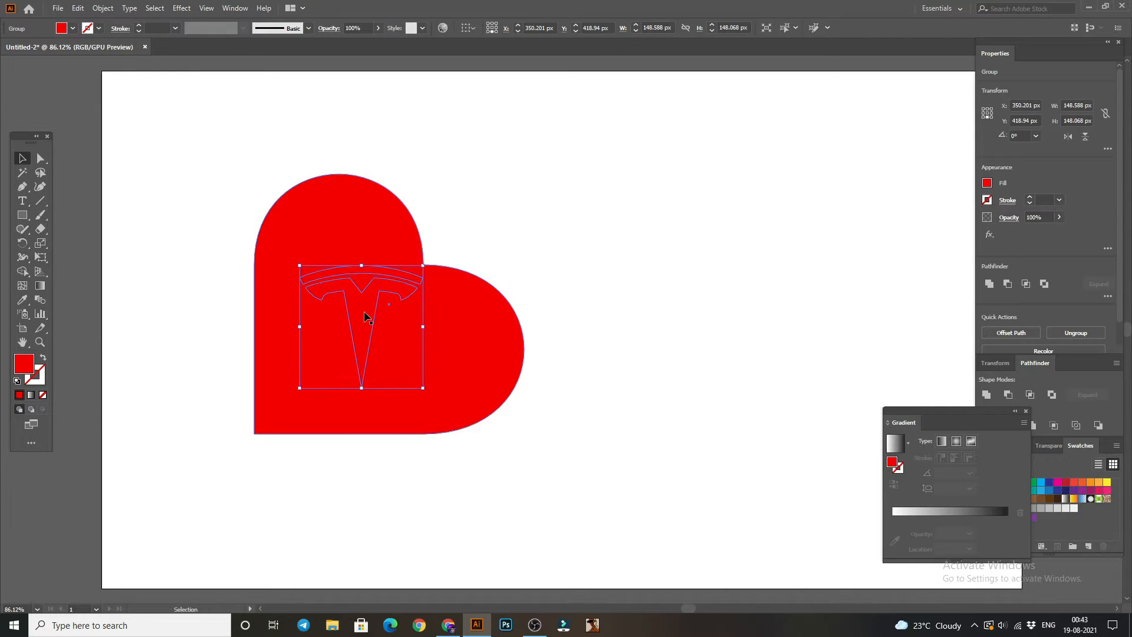
pyautogui.rightClick(352, 295)
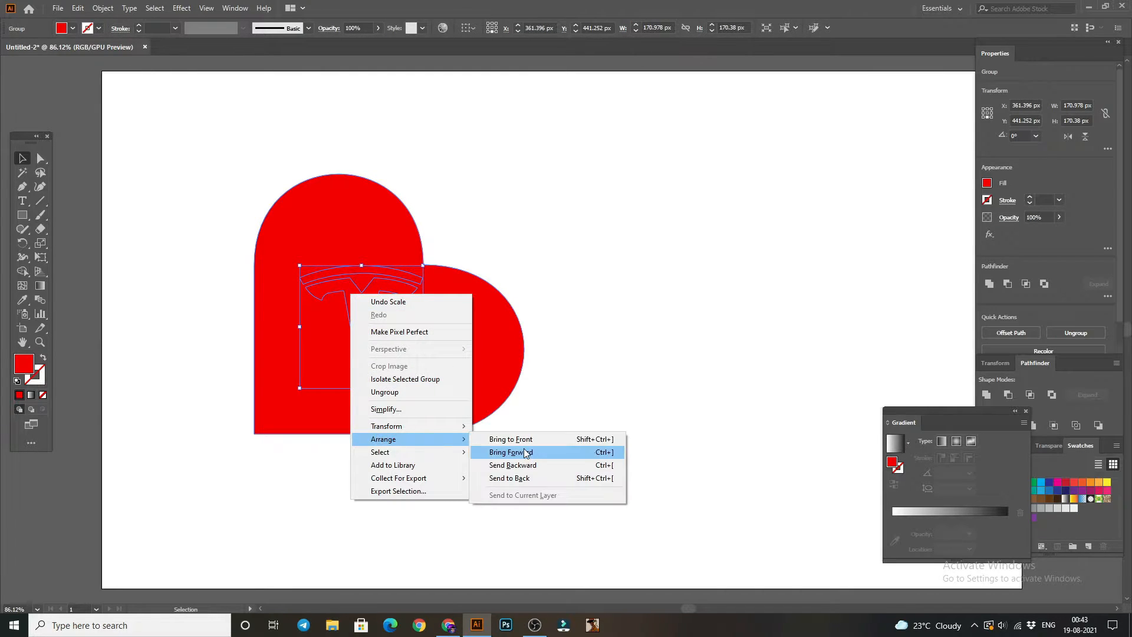
pyautogui.click(527, 441)
# Fill the T logo with black (000000) and shift it slightly lower within the heart.
pyautogui.doubleClick(24, 365)
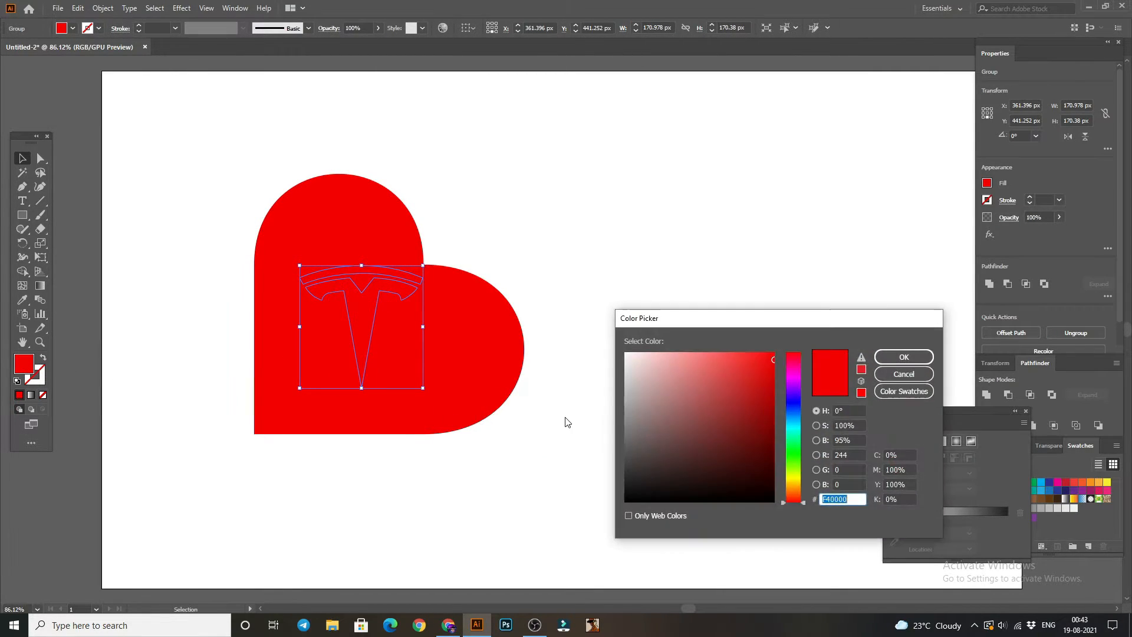
pyautogui.write('000000')
pyautogui.click(887, 364)
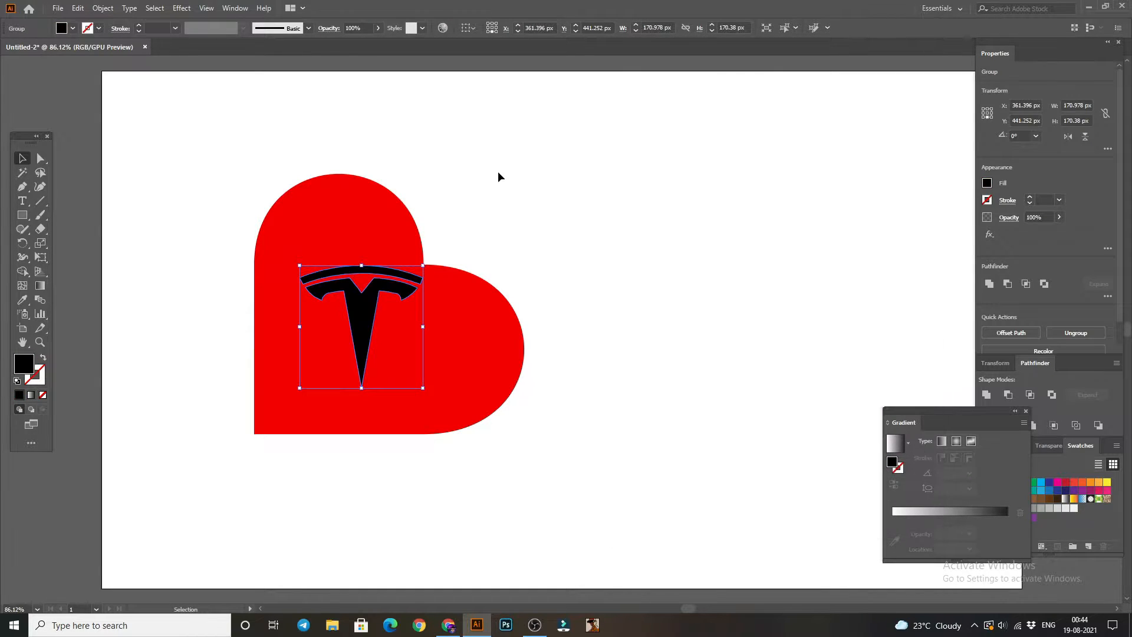
pyautogui.click(498, 172)
pyautogui.moveTo(361, 337); pyautogui.dragTo(362, 361)
pyautogui.click(502, 210)
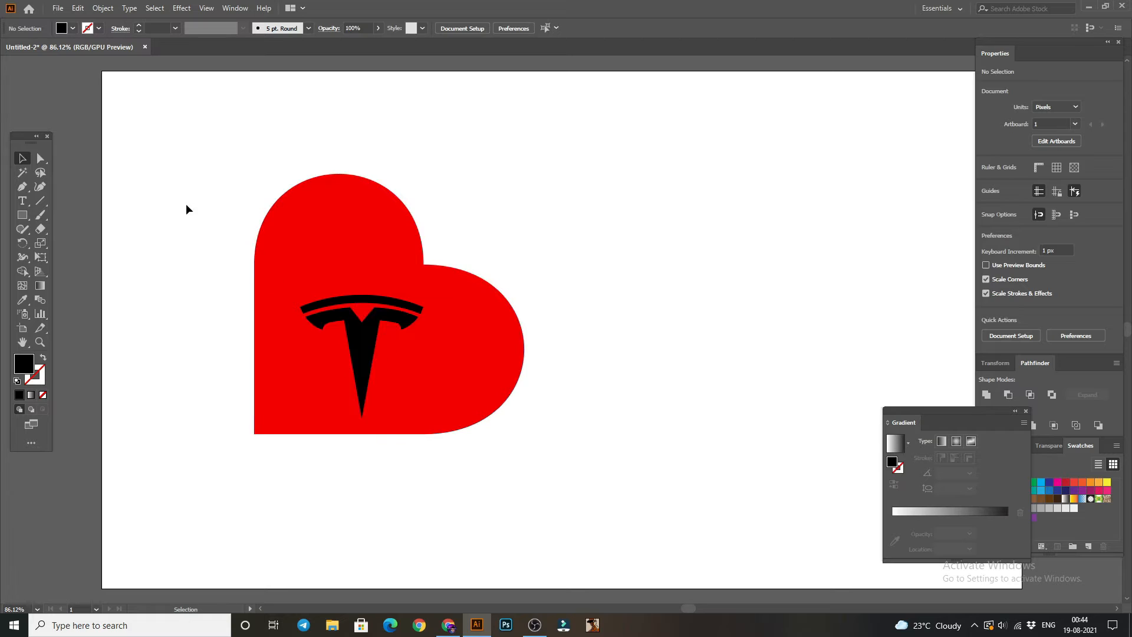
# Select the heart and logo together and cut both logo pieces out of the heart with the Shape Builder tool.
pyautogui.moveTo(179, 188); pyautogui.dragTo(318, 283)
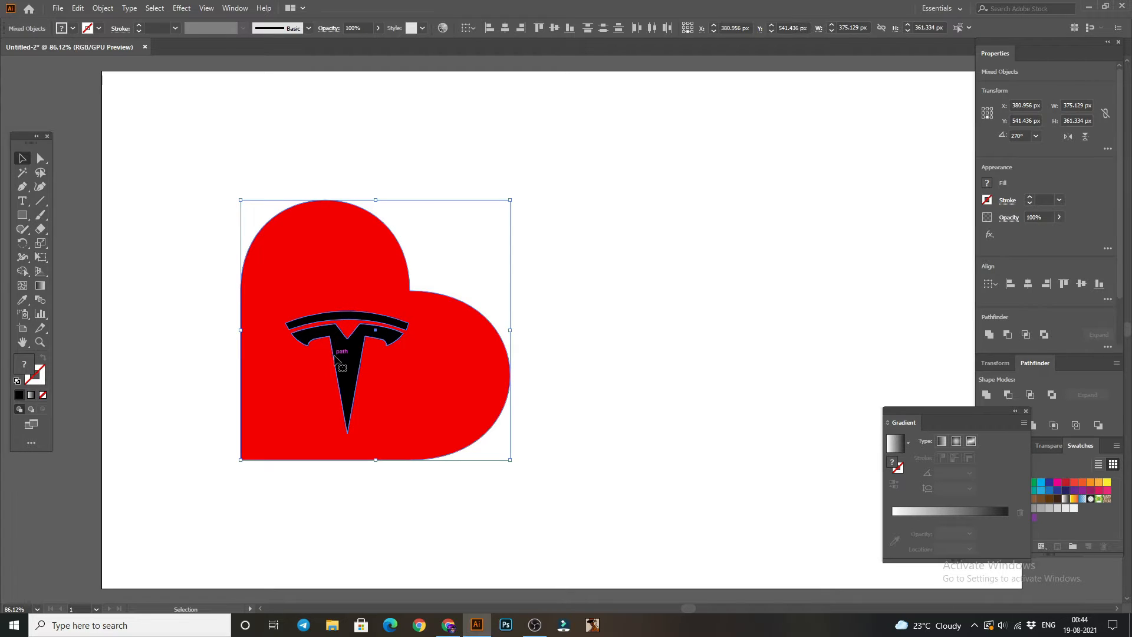
pyautogui.click(23, 271)
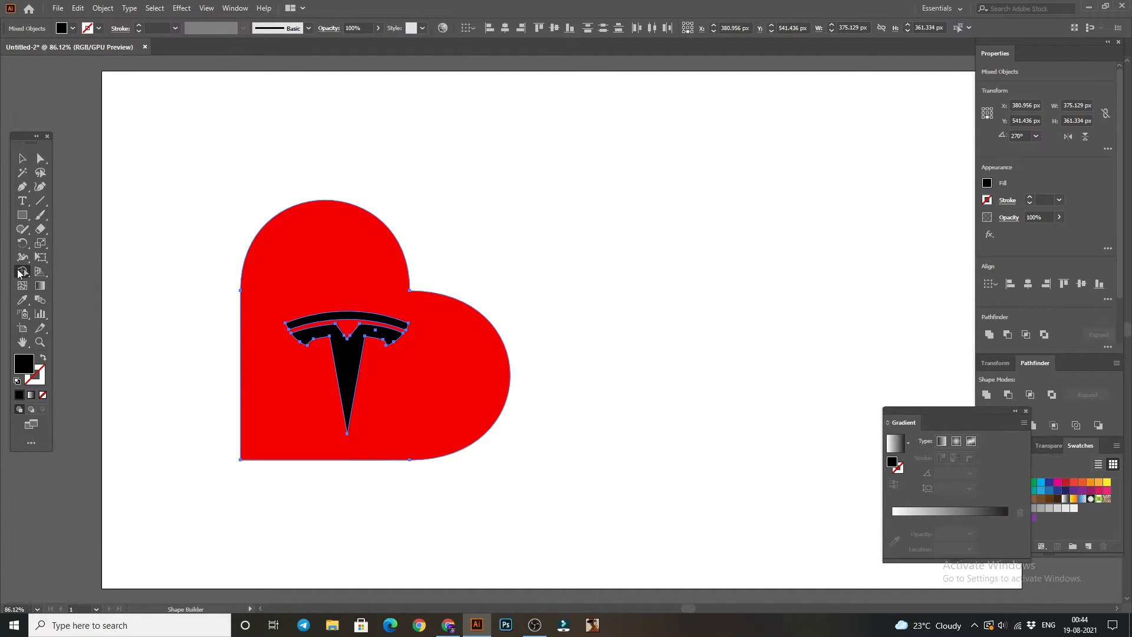
pyautogui.keyDown('alt'); pyautogui.click(348, 377); pyautogui.keyUp('alt')
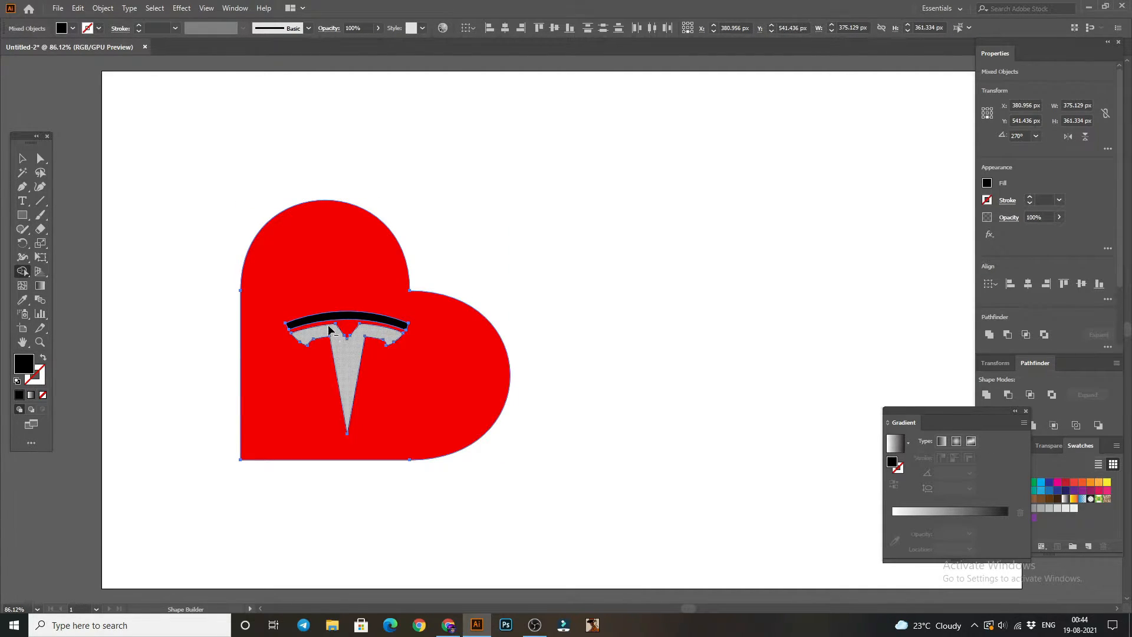
pyautogui.keyDown('alt'); pyautogui.click(336, 323); pyautogui.keyUp('alt')
pyautogui.click(22, 158)
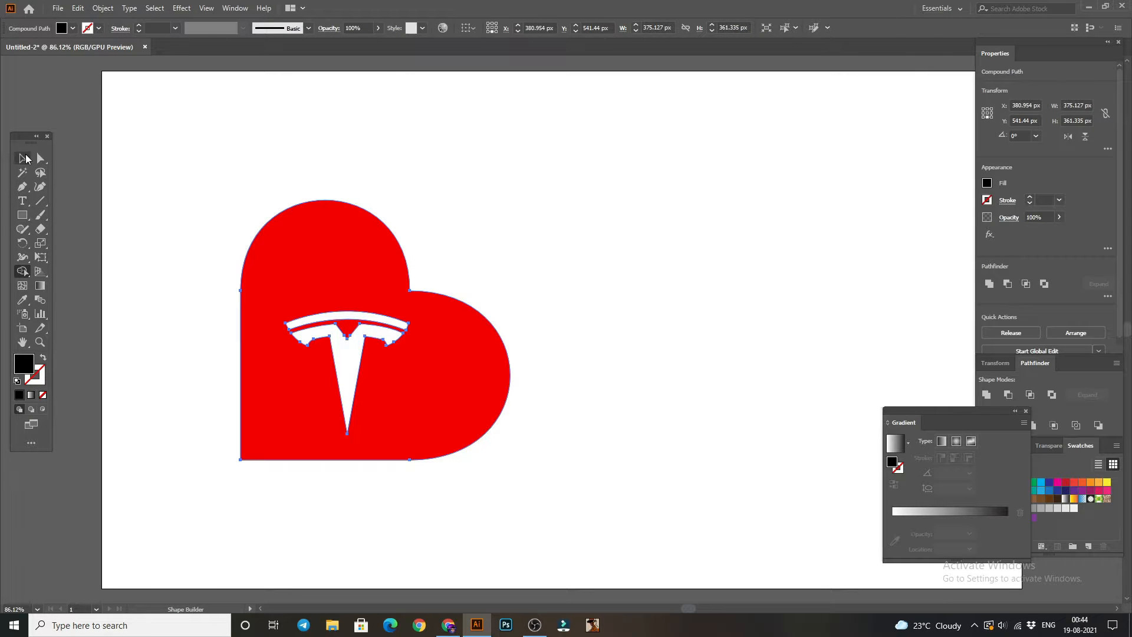
# Move the heart with the cut-out T to the upper middle of the artboard and leave it selected.
pyautogui.click(178, 147)
pyautogui.moveTo(398, 276); pyautogui.dragTo(581, 209)
pyautogui.click(763, 182)
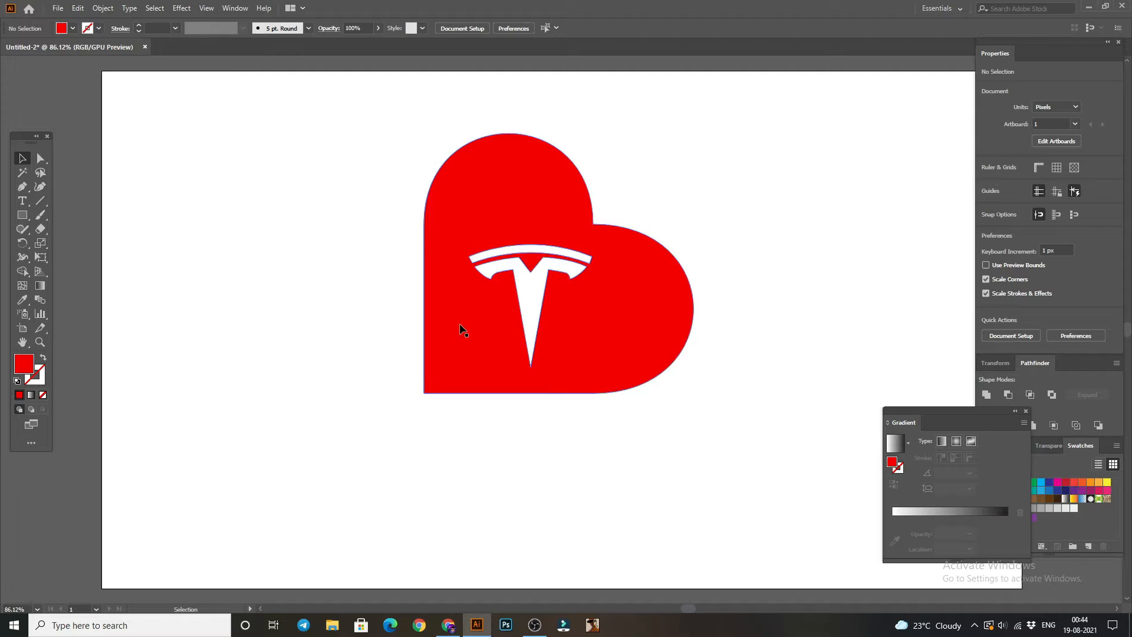
pyautogui.moveTo(488, 208); pyautogui.dragTo(405, 193)
pyautogui.click(621, 184)
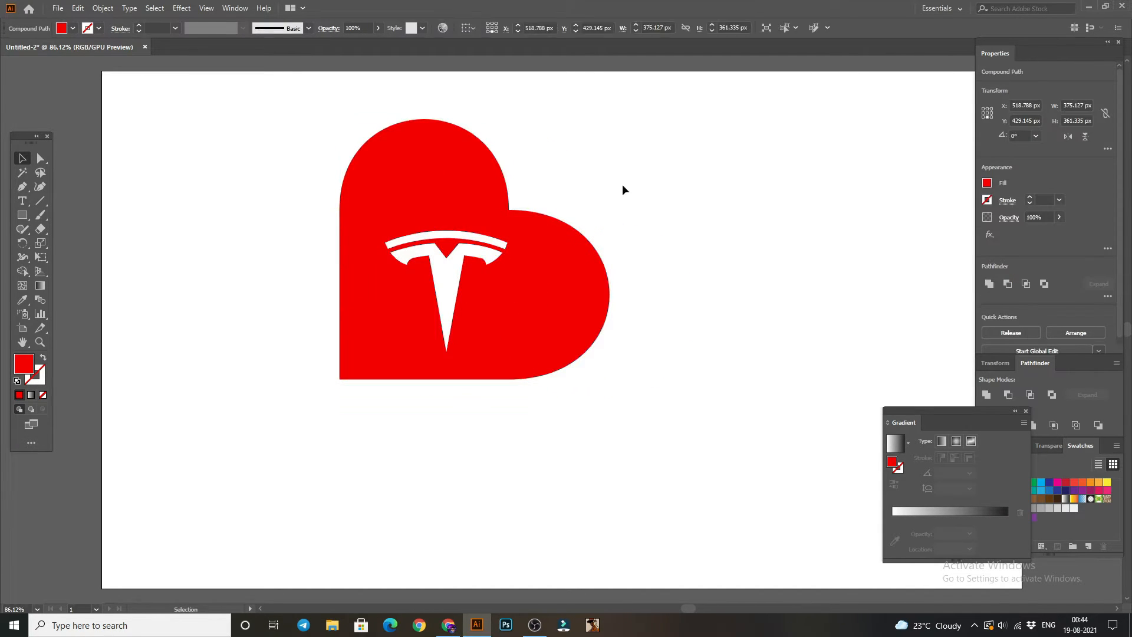
pyautogui.click(411, 179)
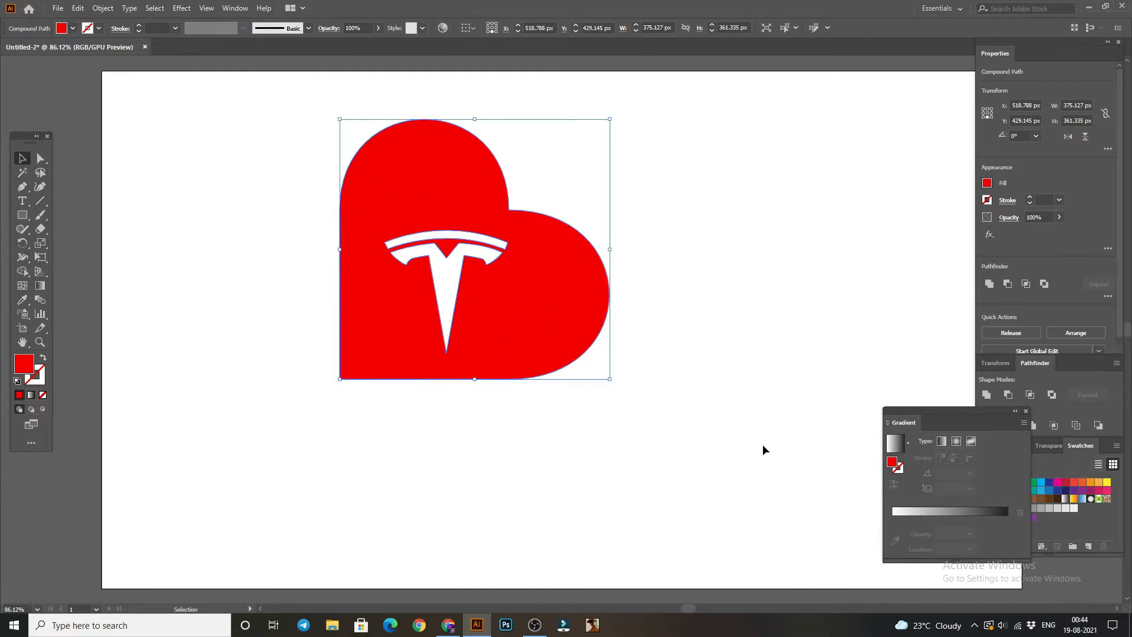
# Move the Gradient panel into open space beside the heart and deselect the heart.
pyautogui.moveTo(907, 419); pyautogui.dragTo(834, 329)
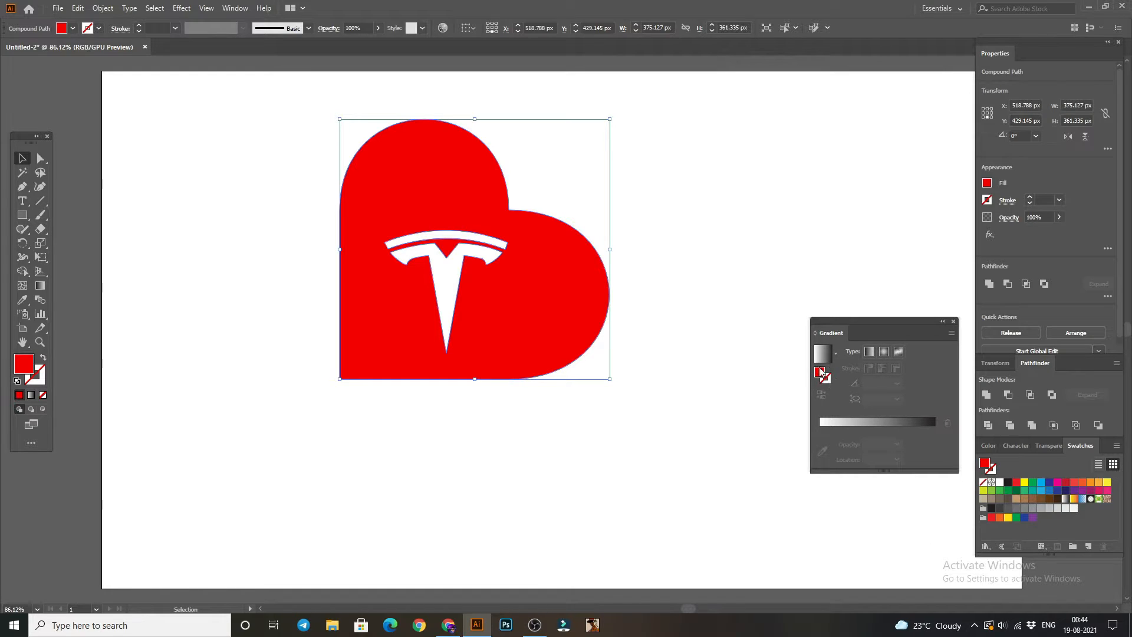
pyautogui.click(709, 286)
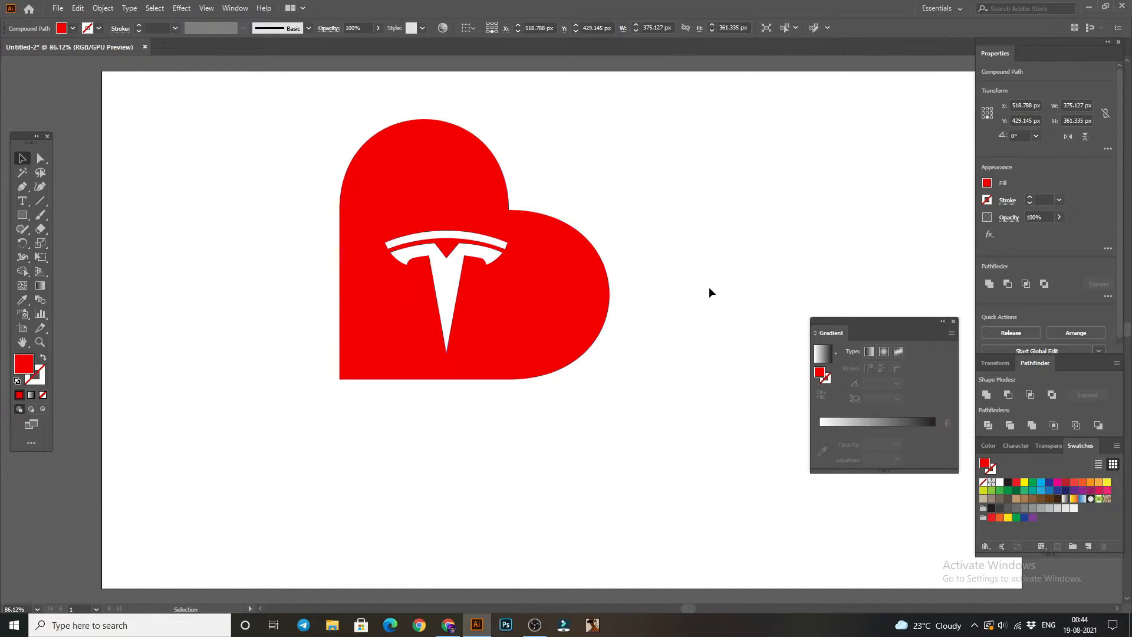
pyautogui.click(540, 286)
pyautogui.click(677, 288)
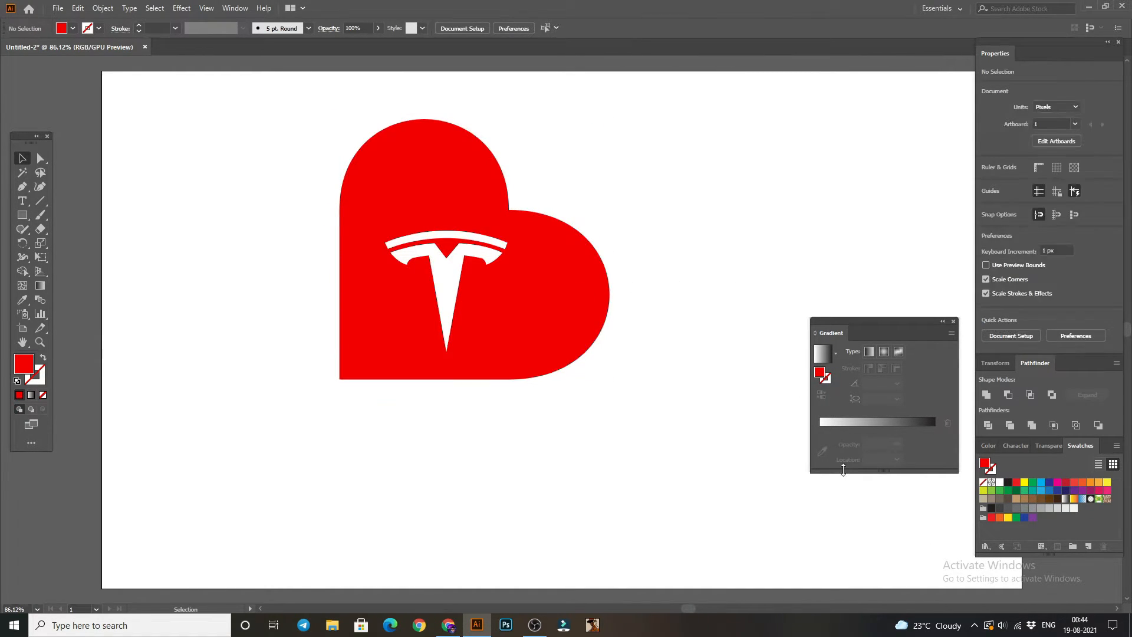
pyautogui.click(844, 422)
pyautogui.click(820, 429)
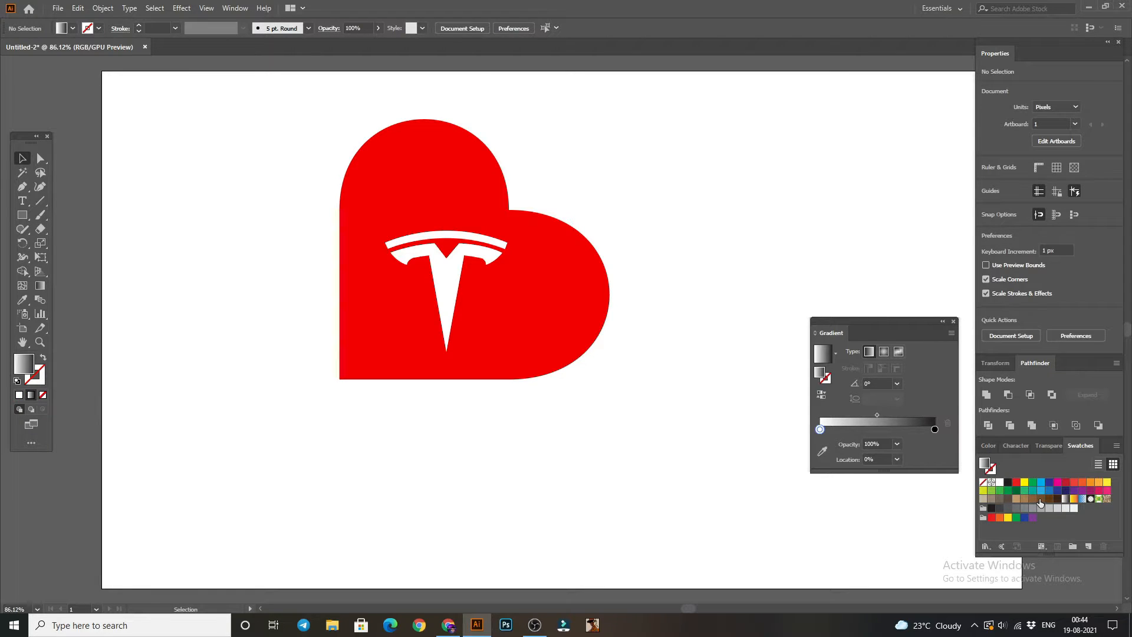
pyautogui.click(1065, 481)
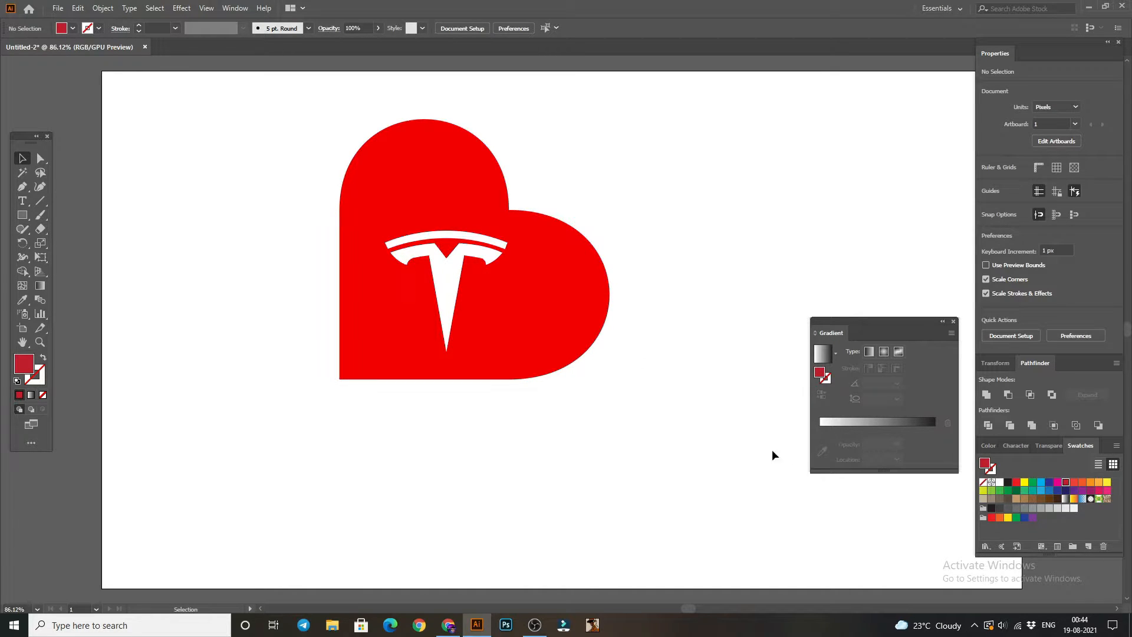
pyautogui.click(847, 422)
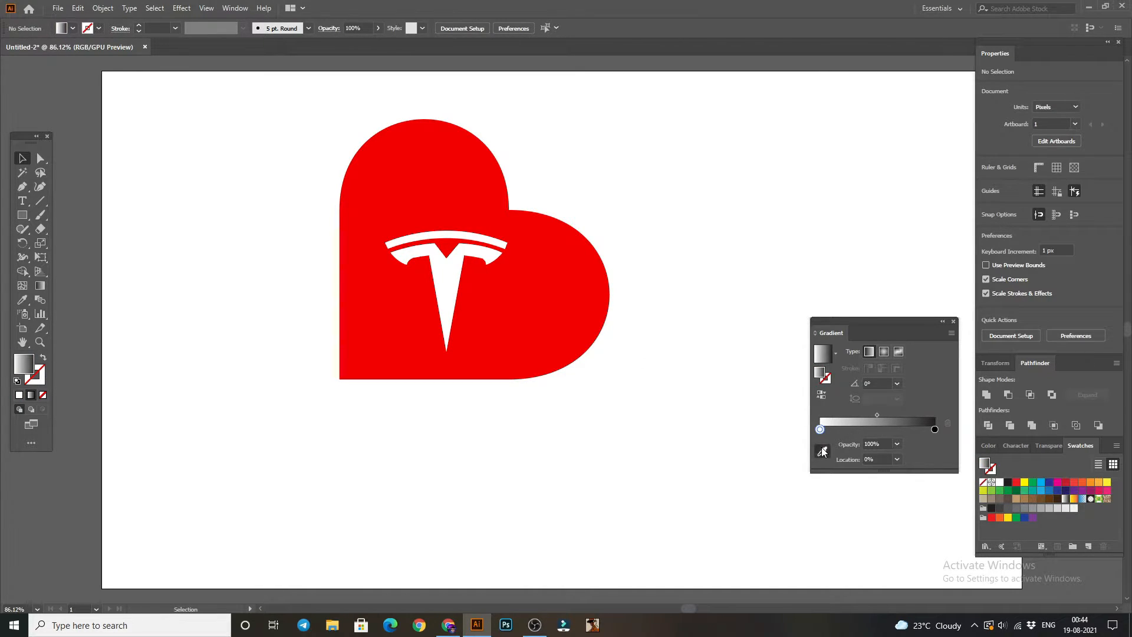
pyautogui.click(823, 451)
pyautogui.click(1067, 484)
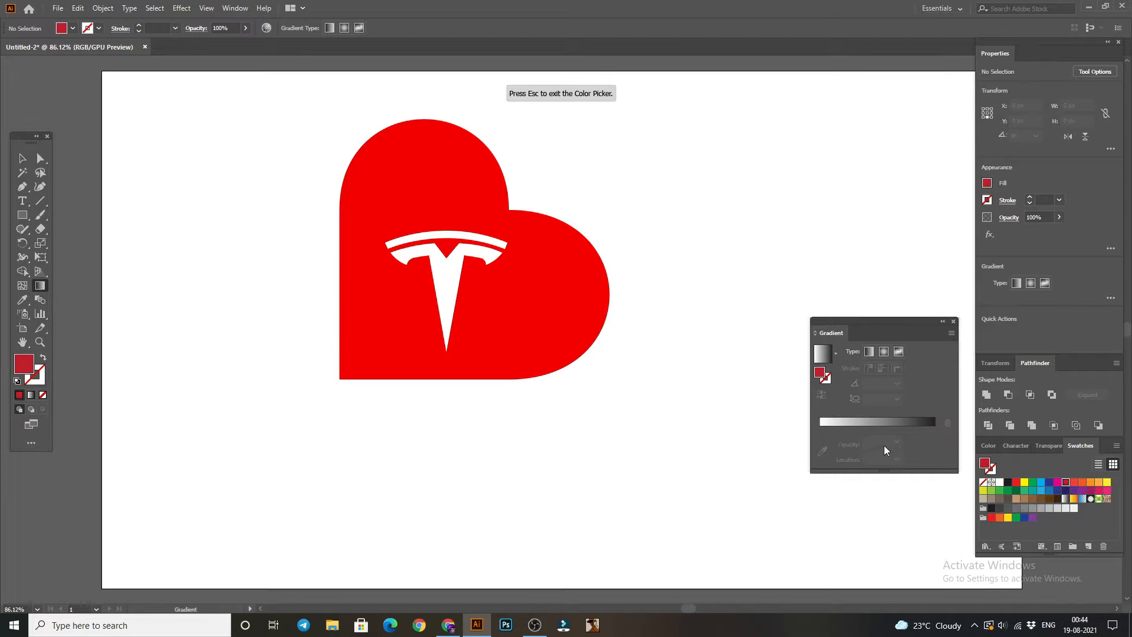
pyautogui.click(22, 158)
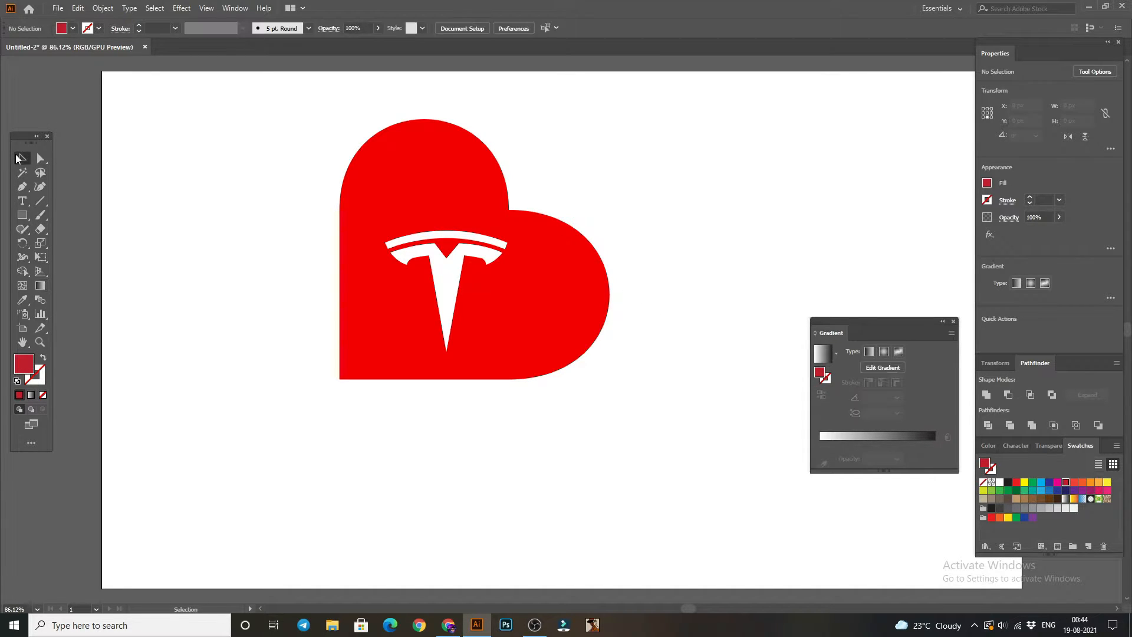
# Fill the heart with a linear gradient and set its start stop to the dark red C=15 M=100 Y=90 K=10 swatch.
pyautogui.click(486, 218)
pyautogui.click(833, 426)
pyautogui.click(819, 429)
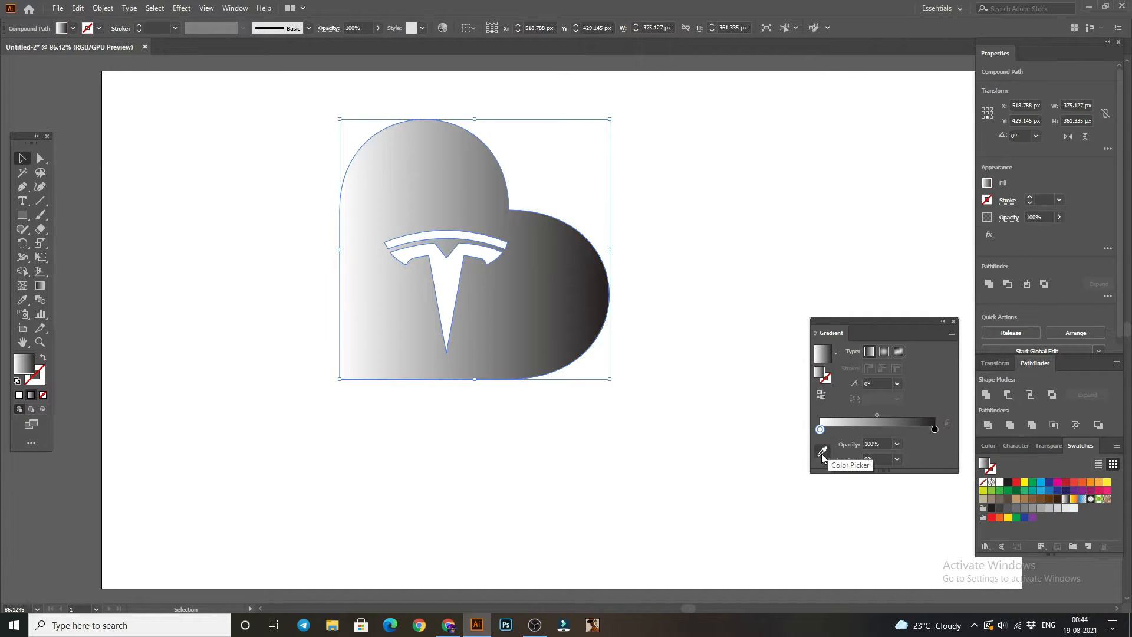
pyautogui.click(822, 451)
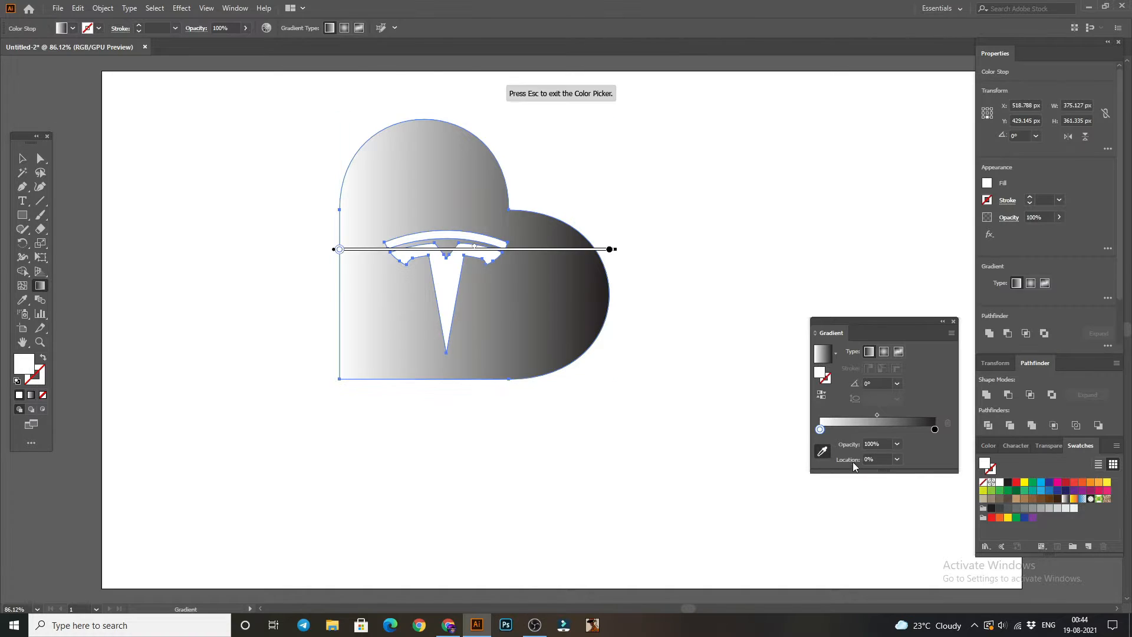
pyautogui.click(1015, 483)
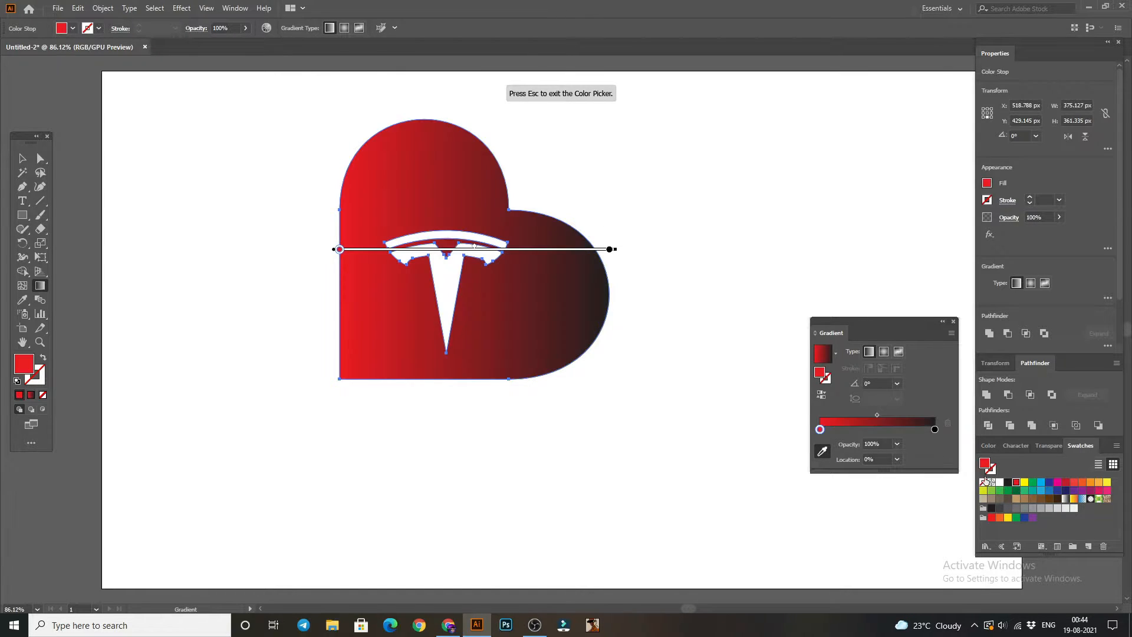
pyautogui.click(1058, 483)
pyautogui.click(1065, 483)
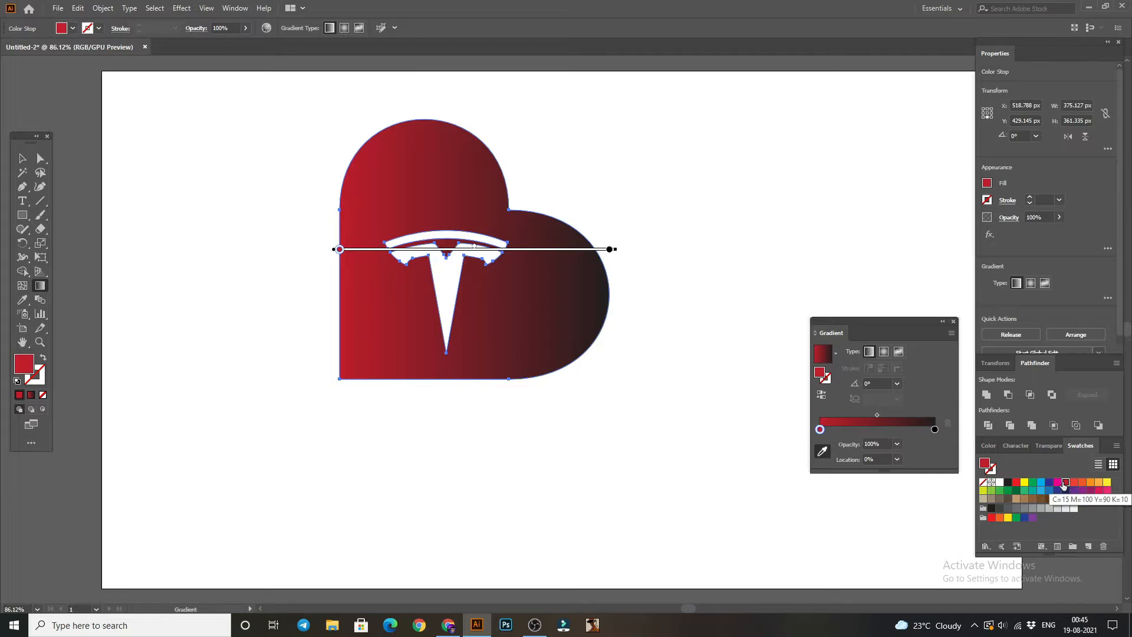
# Recolour the gradient's end stop, trying a pink swatch before settling on purple.
pyautogui.click(934, 430)
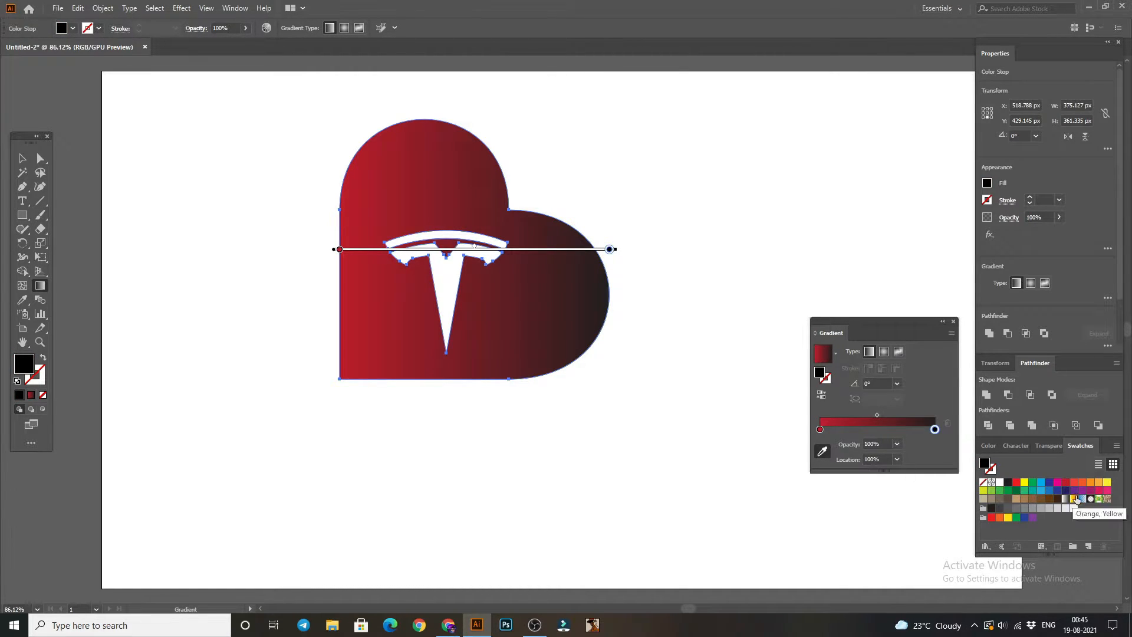
pyautogui.click(1108, 492)
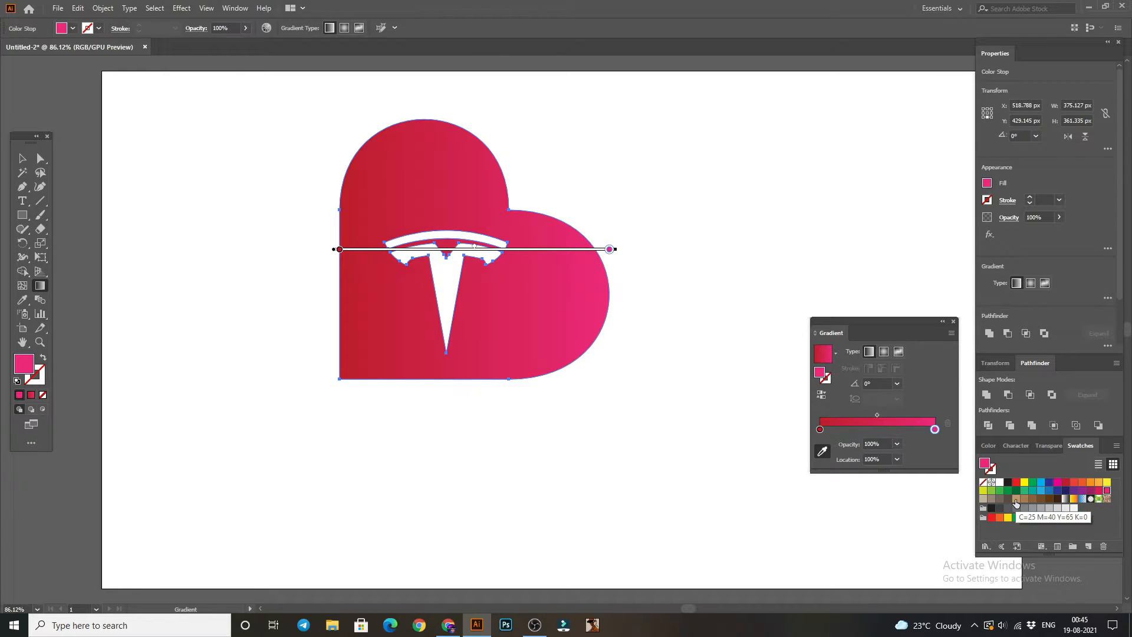
pyautogui.click(1082, 490)
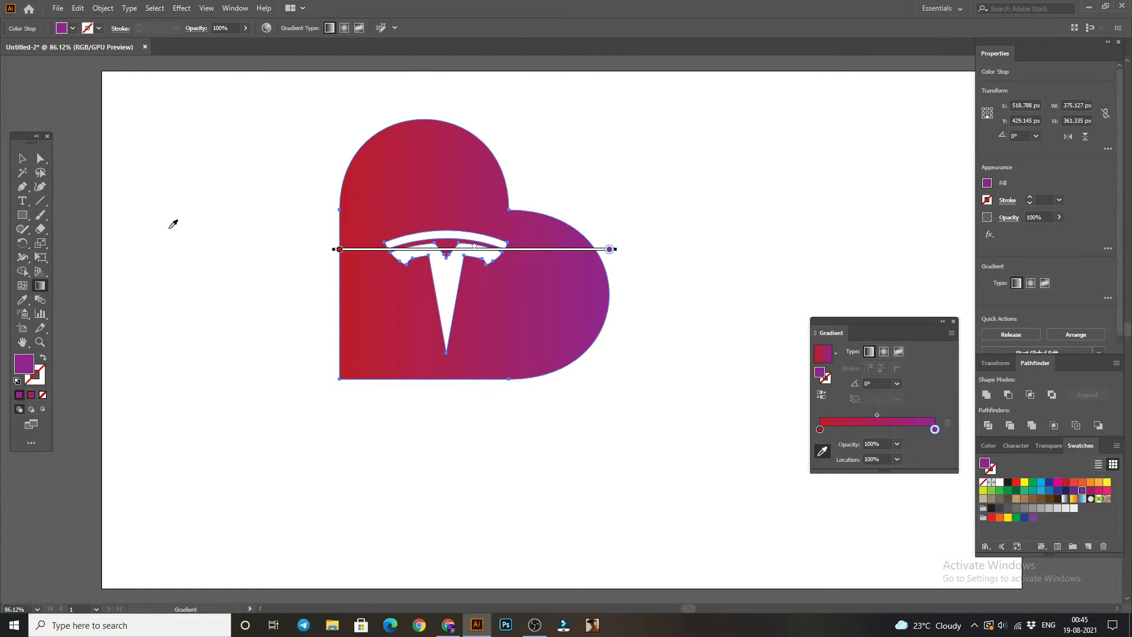
pyautogui.press('v')
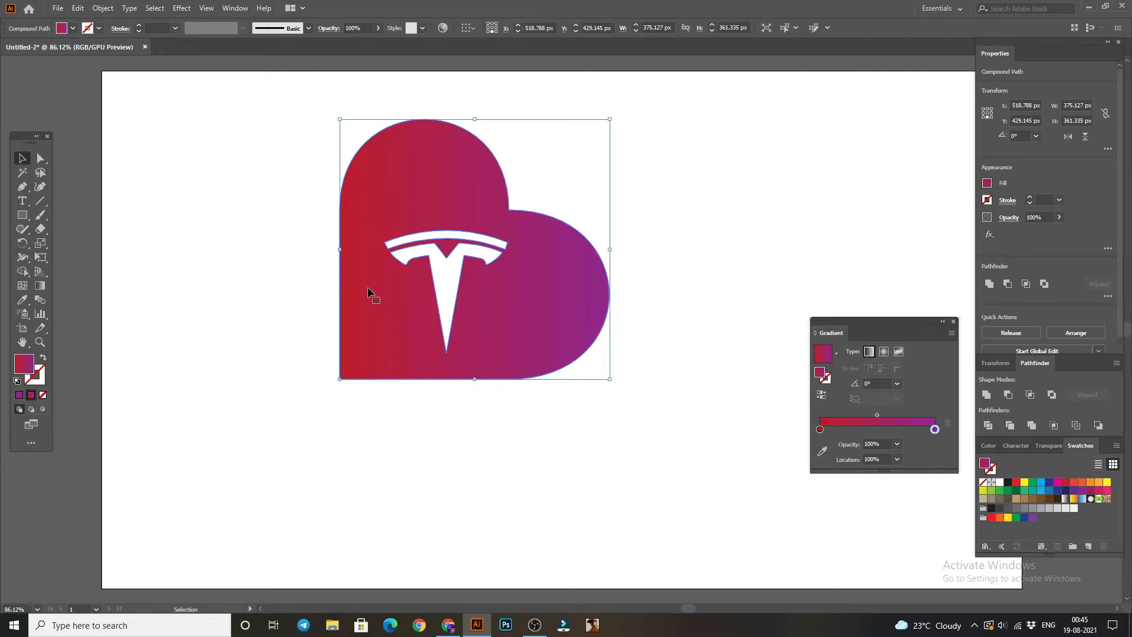
# Try a solid red fill on the heart, reapply the gradient with a bright red start stop, and deselect the heart.
pyautogui.click(1016, 483)
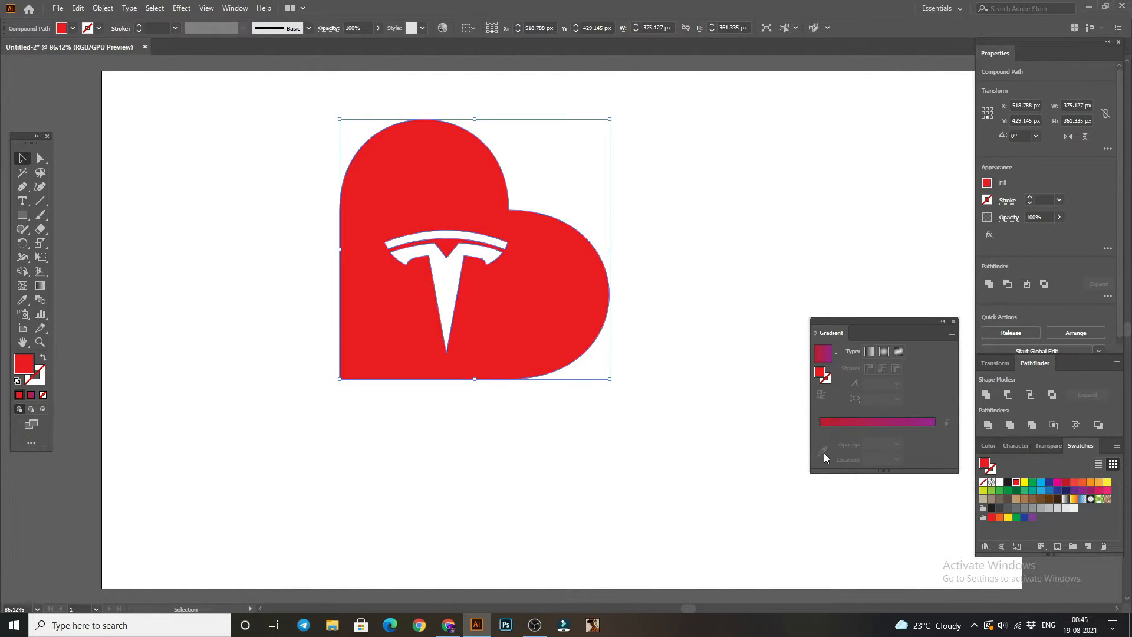
pyautogui.click(819, 426)
pyautogui.click(822, 451)
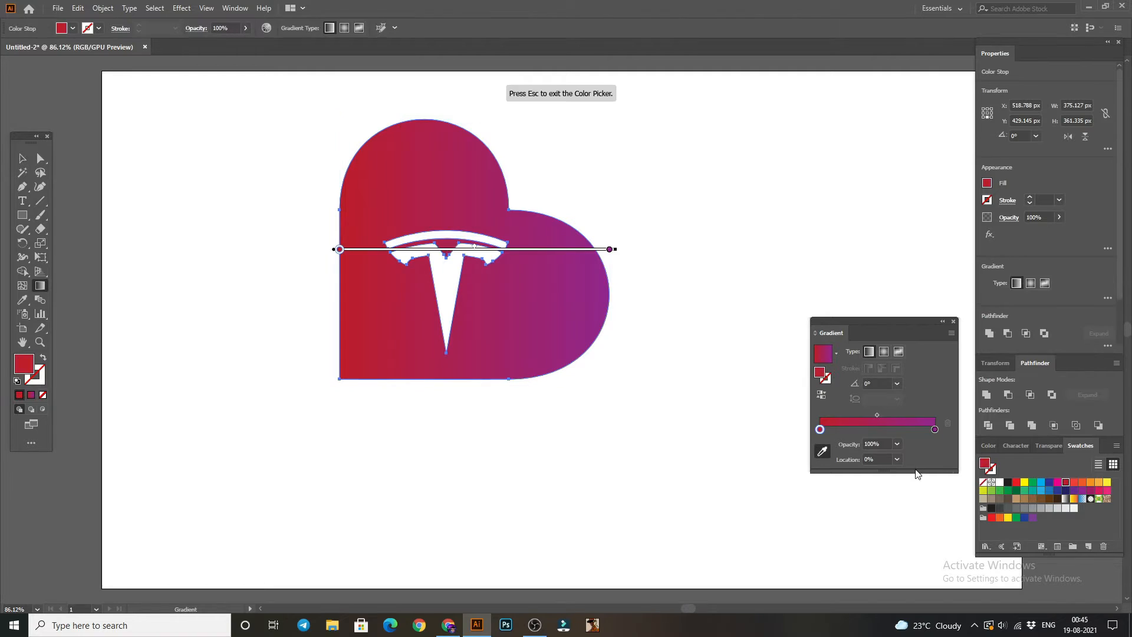
pyautogui.click(1016, 483)
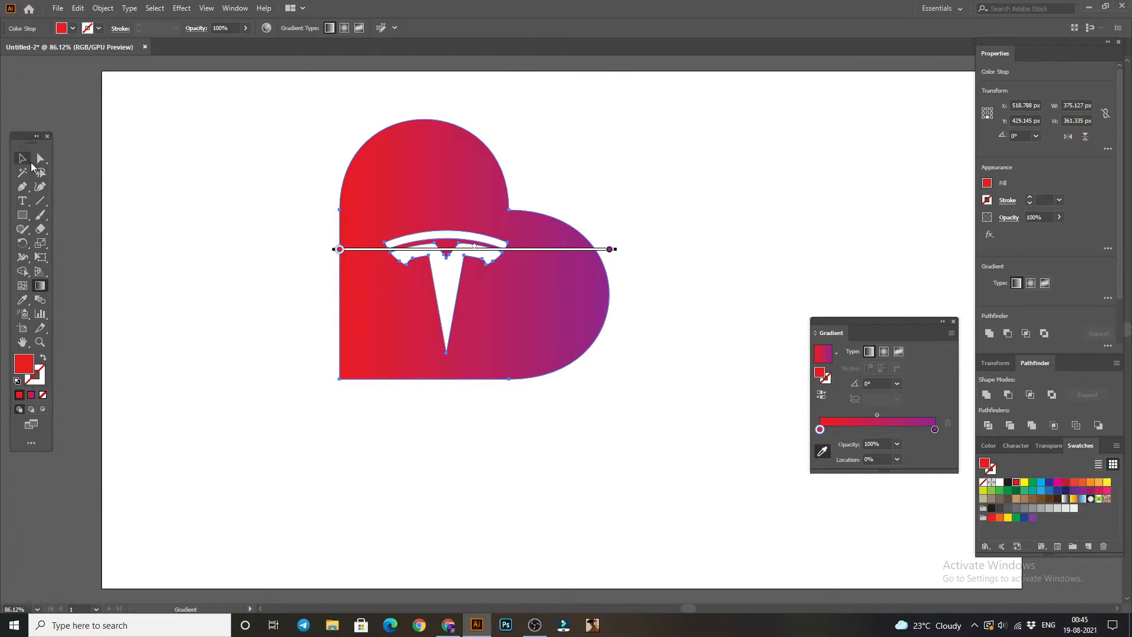
pyautogui.click(24, 160)
pyautogui.click(174, 164)
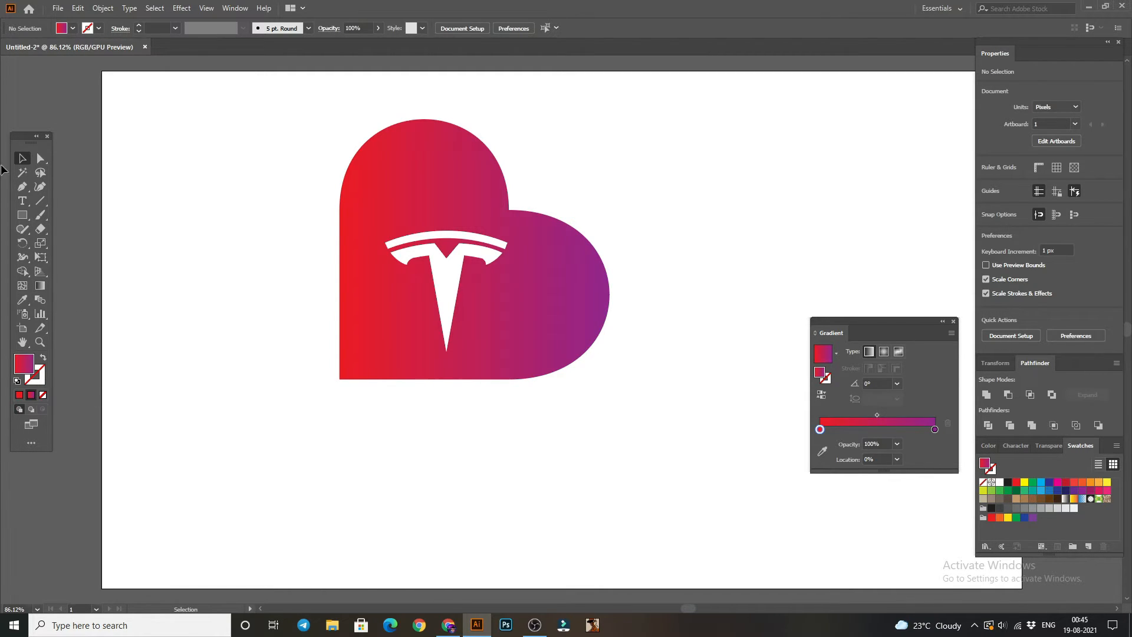
# Redirect the heart's gradient diagonally from its lower-left corner to the upper right at about 34.4°, using the Gradient tool.
pyautogui.click(424, 182)
pyautogui.click(40, 285)
pyautogui.moveTo(334, 156); pyautogui.dragTo(598, 401)
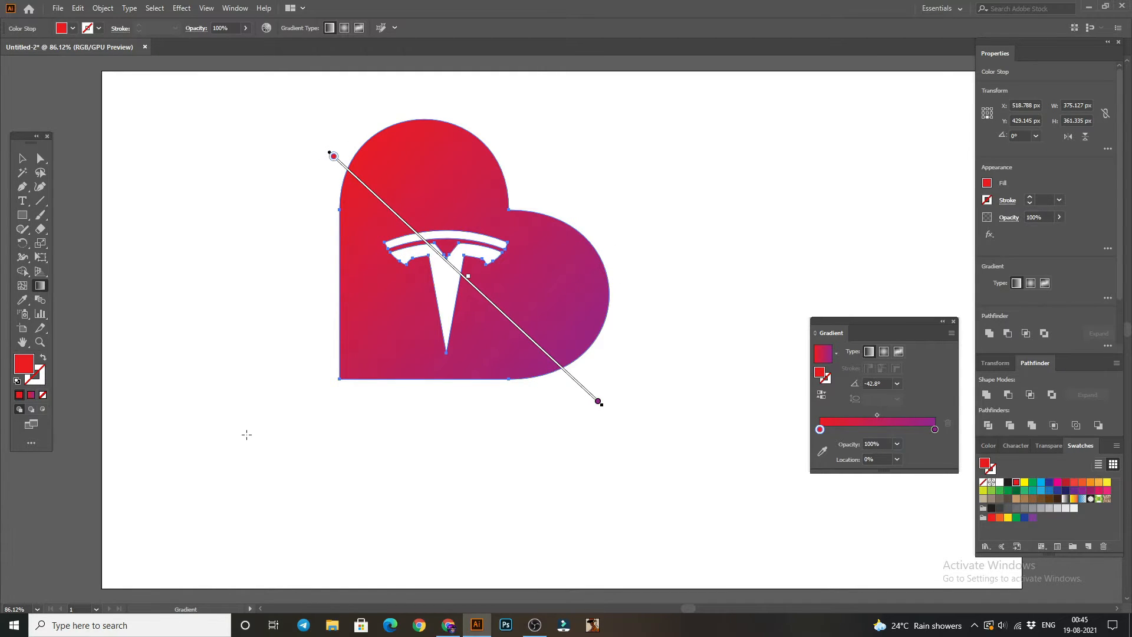
pyautogui.moveTo(247, 434); pyautogui.dragTo(634, 193)
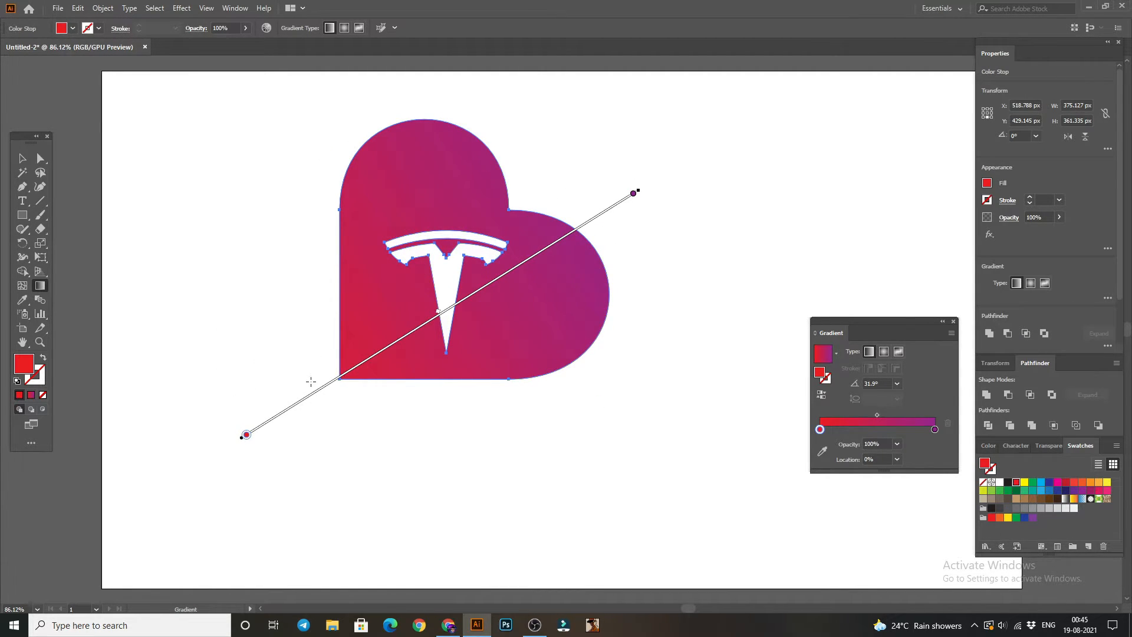
pyautogui.moveTo(311, 381); pyautogui.dragTo(614, 174)
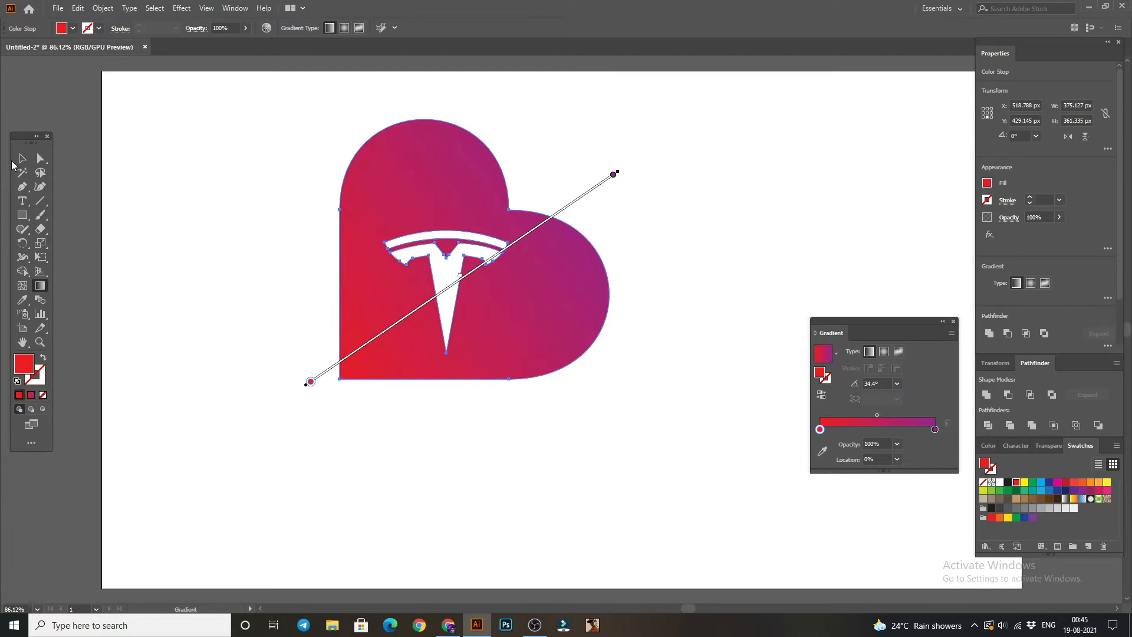
# Move the heart slightly up and to the left on the artboard, and deselect it.
pyautogui.click(21, 158)
pyautogui.click(225, 147)
pyautogui.moveTo(447, 192); pyautogui.dragTo(432, 161)
pyautogui.click(746, 171)
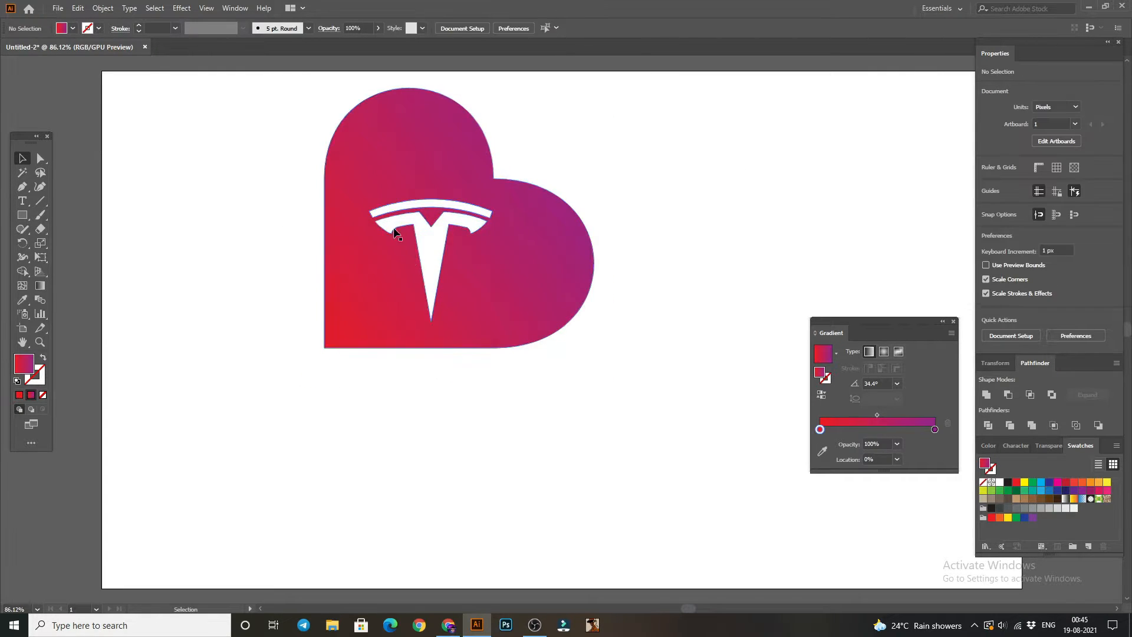
# Add the text TESLA LOVERS in capitals below the heart.
pyautogui.scroll(-2, 430, 363)
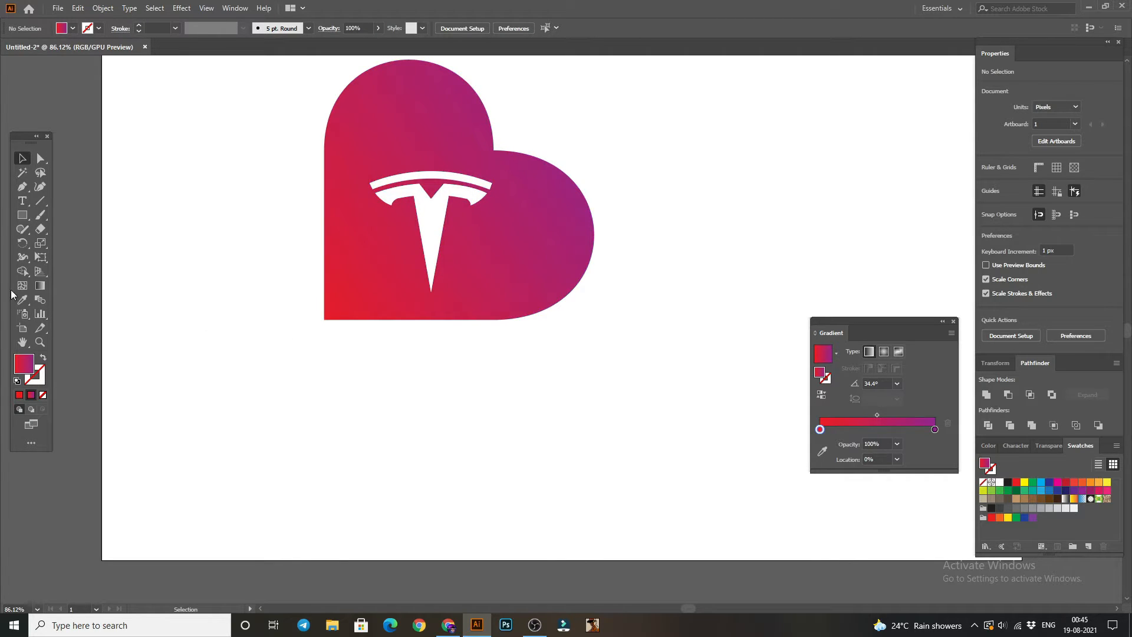
pyautogui.click(22, 201)
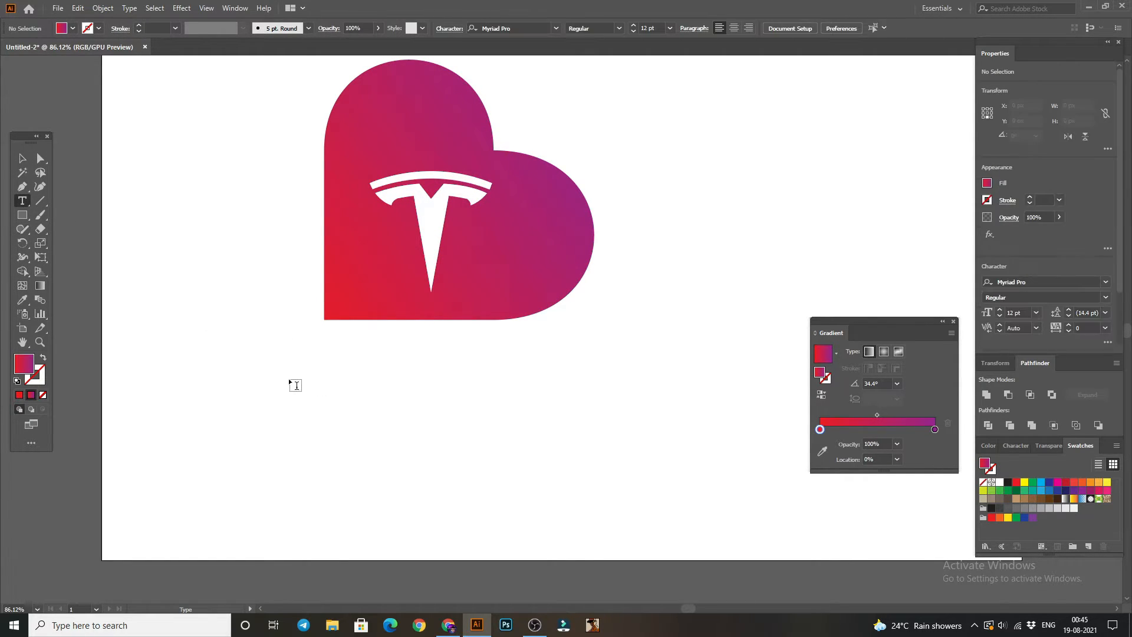
pyautogui.click(292, 381)
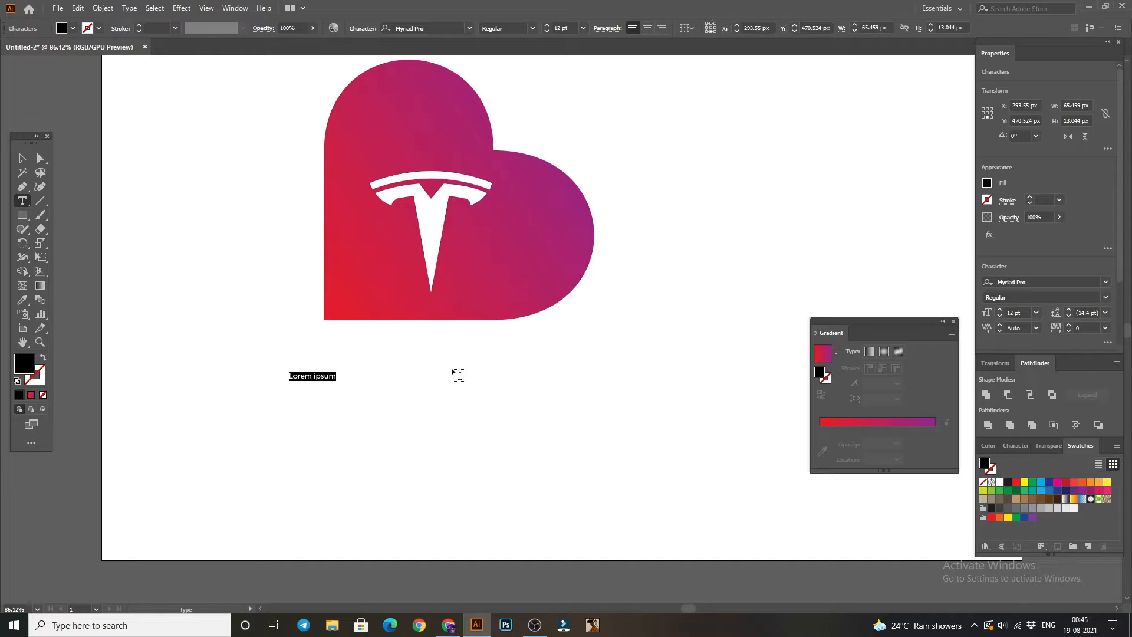
pyautogui.write('tesla')
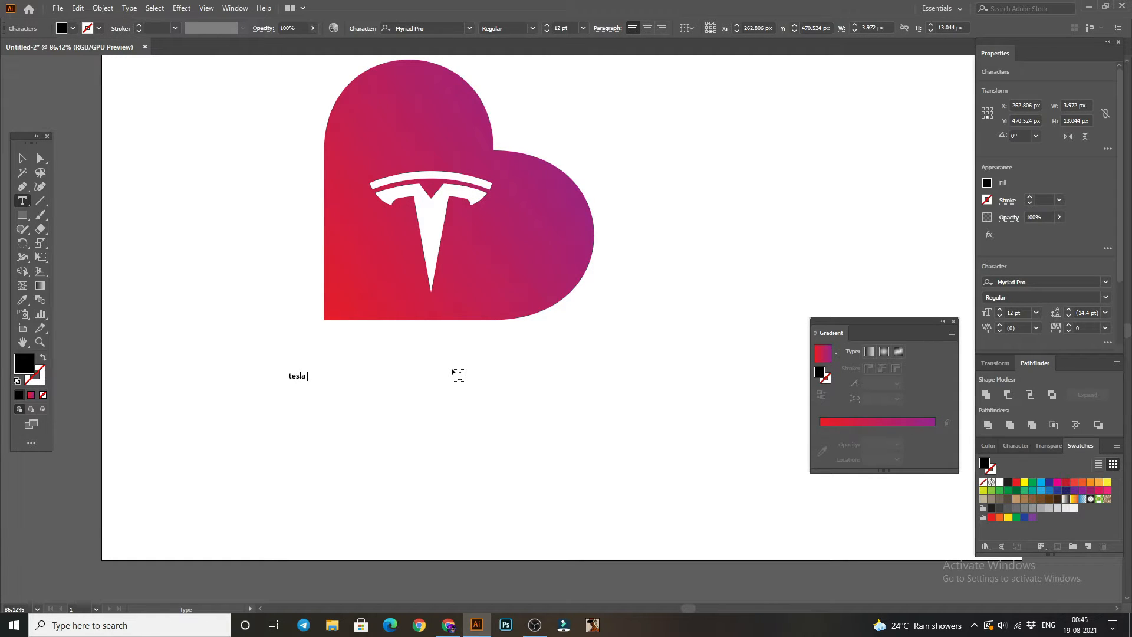
pyautogui.press('BackSpace')
pyautogui.press('BackSpace')
pyautogui.press('BackSpace')
pyautogui.press('BackSpace')
pyautogui.press('BackSpace')
pyautogui.write('TESLA LOVERS')
pyautogui.click(22, 158)
pyautogui.click(133, 150)
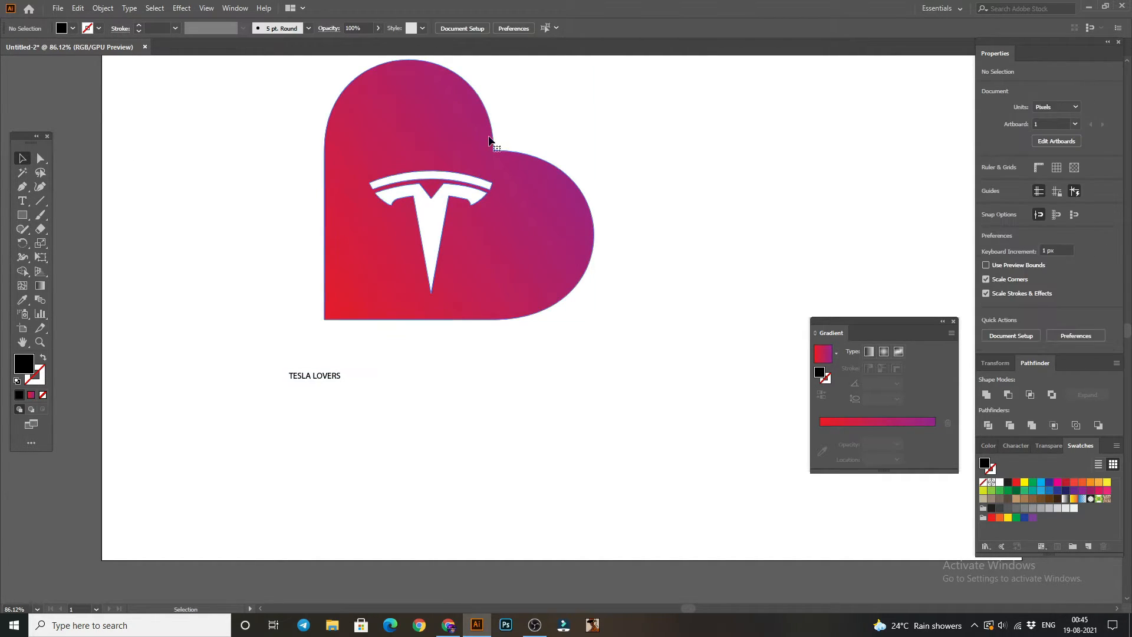
# Scale the heart down proportionally to about half its size and position it above the text.
pyautogui.click(499, 162)
pyautogui.moveTo(595, 320); pyautogui.dragTo(463, 296)
pyautogui.click(472, 336)
# Enlarge the TESLA LOVERS text to about 76 pt and place it centred directly beneath the heart.
pyautogui.click(330, 380)
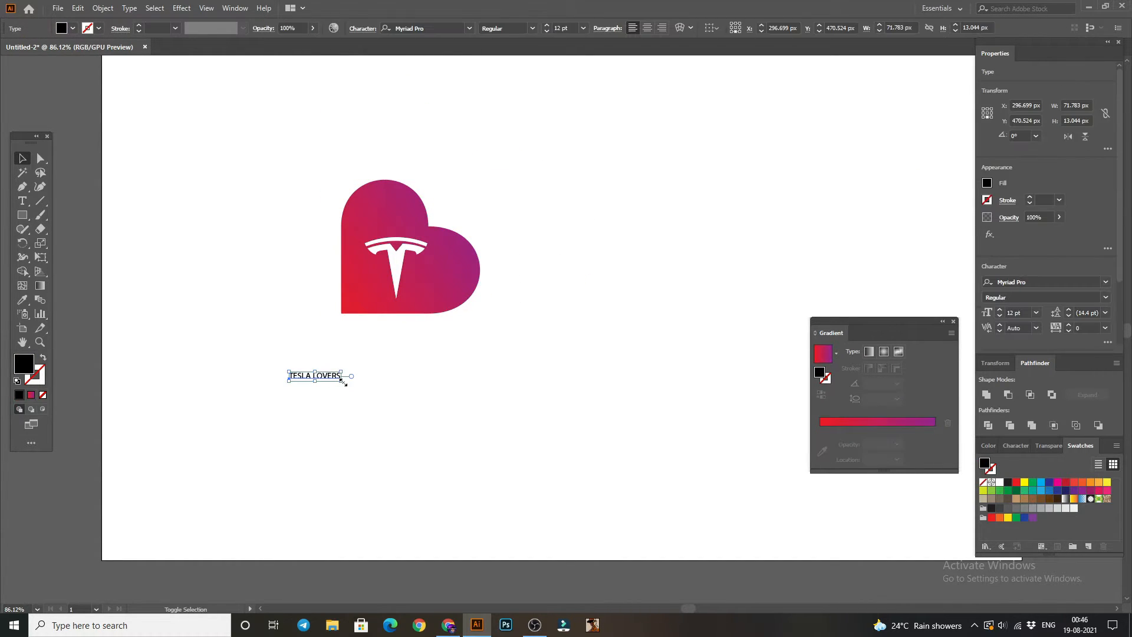
pyautogui.moveTo(343, 386); pyautogui.dragTo(613, 538)
pyautogui.moveTo(502, 416); pyautogui.dragTo(445, 362)
pyautogui.click(512, 269)
pyautogui.moveTo(383, 342); pyautogui.dragTo(387, 341)
pyautogui.click(447, 318)
# Change the font of the whole TESLA LOVERS text to Ethnocentric Regular.
pyautogui.doubleClick(399, 339)
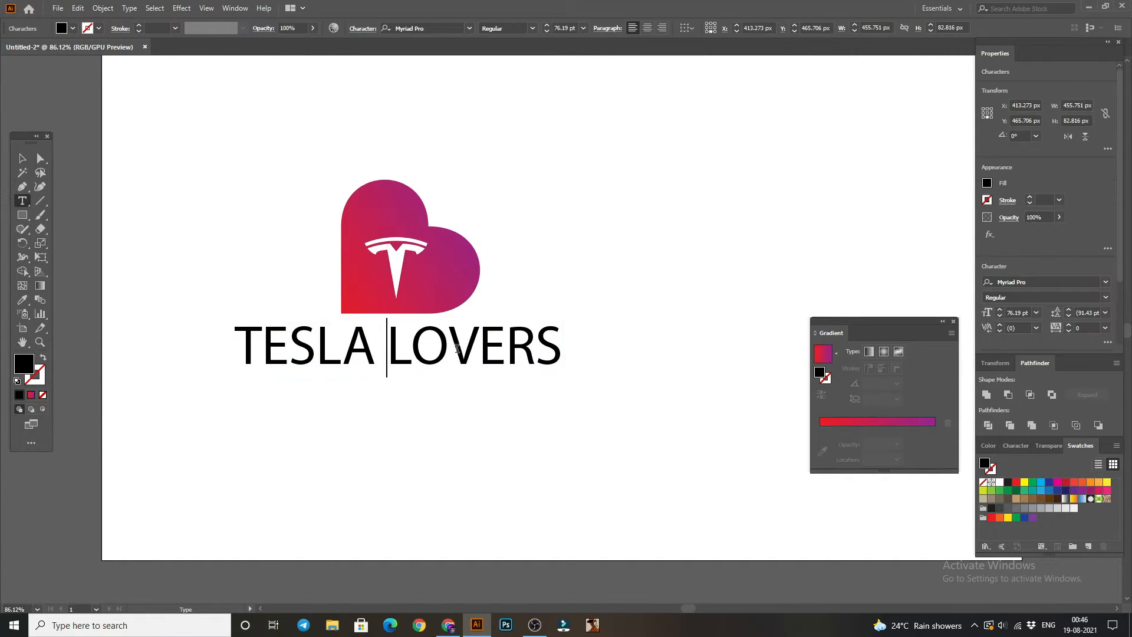
pyautogui.moveTo(556, 350); pyautogui.dragTo(216, 351)
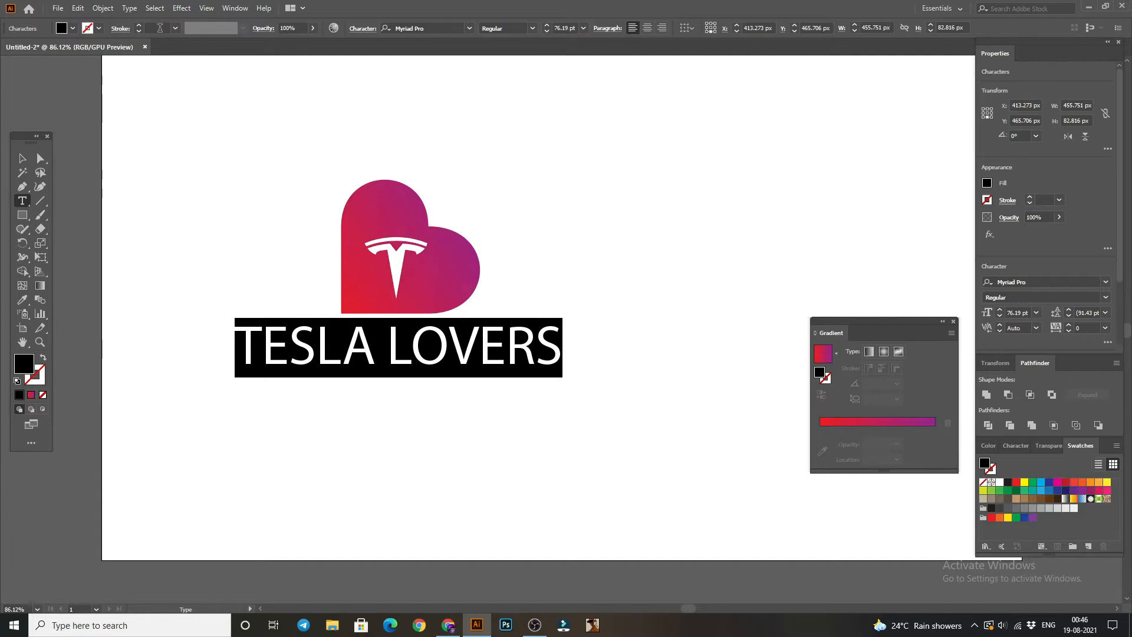
pyautogui.click(429, 26)
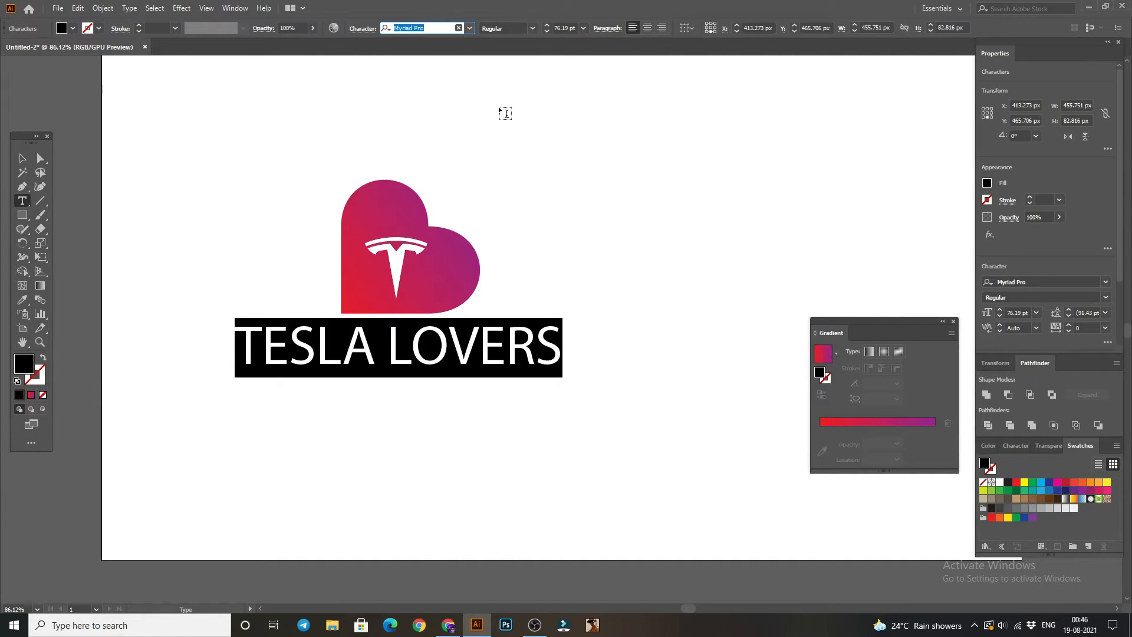
pyautogui.write('ETHN')
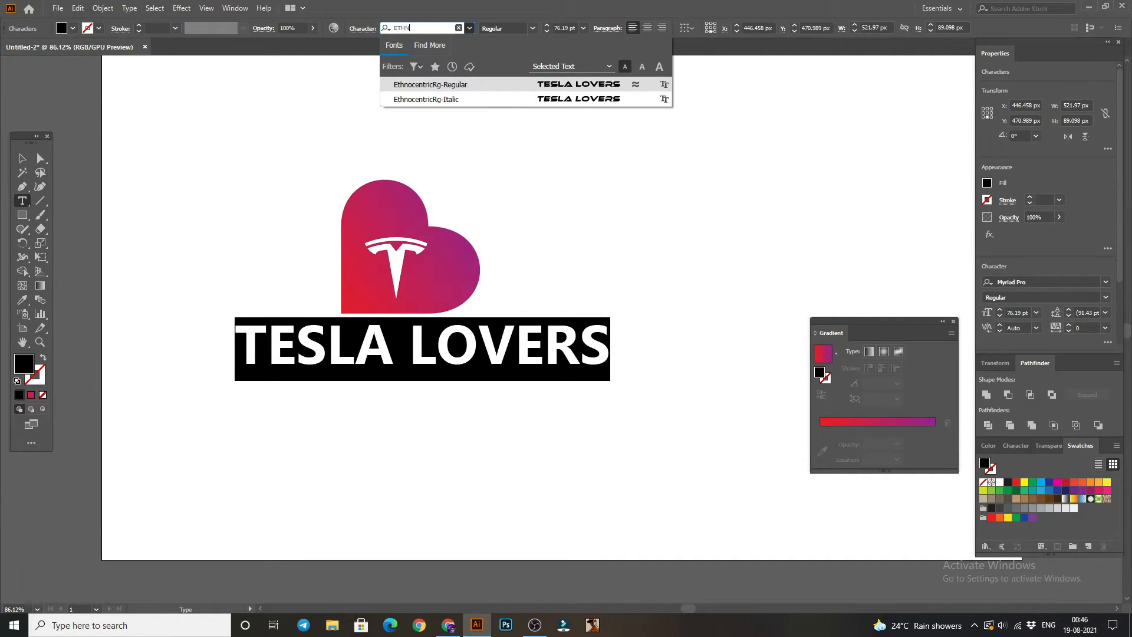
pyautogui.click(466, 95)
# Resize the TESLA LOVERS text to about 98 pt and reposition it beneath the heart.
pyautogui.click(22, 158)
pyautogui.moveTo(475, 338)
pyautogui.mouseDown()
pyautogui.moveTo(413, 379)
pyautogui.moveTo(465, 344)
pyautogui.mouseUp()
pyautogui.click(464, 334)
pyautogui.moveTo(441, 373); pyautogui.dragTo(422, 345)
pyautogui.click(408, 416)
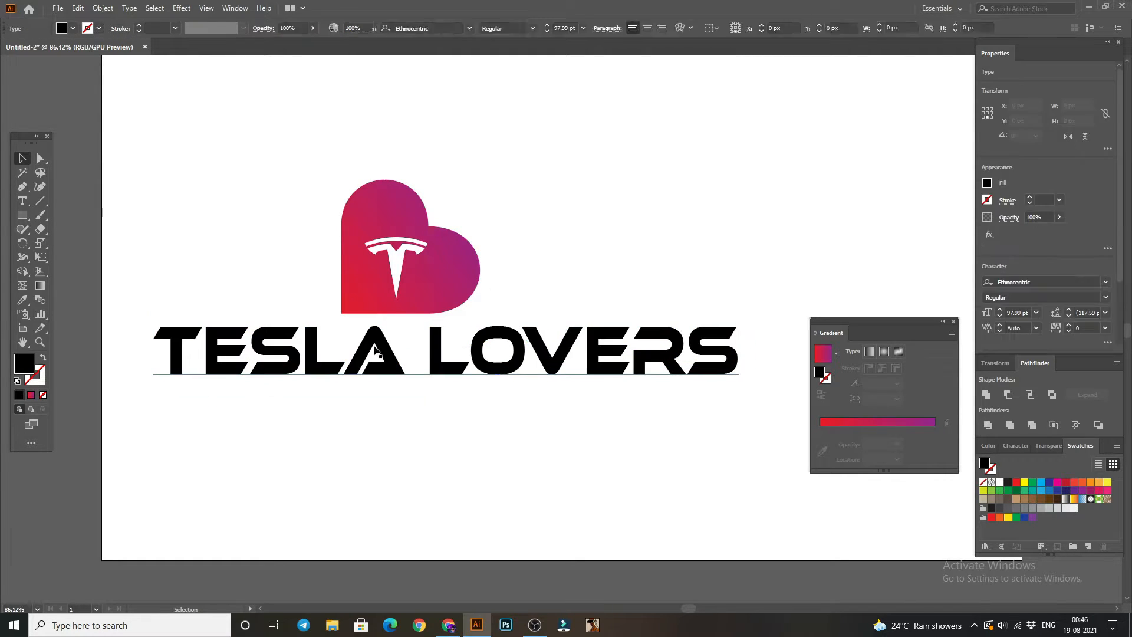
# Convert the TESLA LOVERS text to outlines and expand the lettering.
pyautogui.click(207, 361)
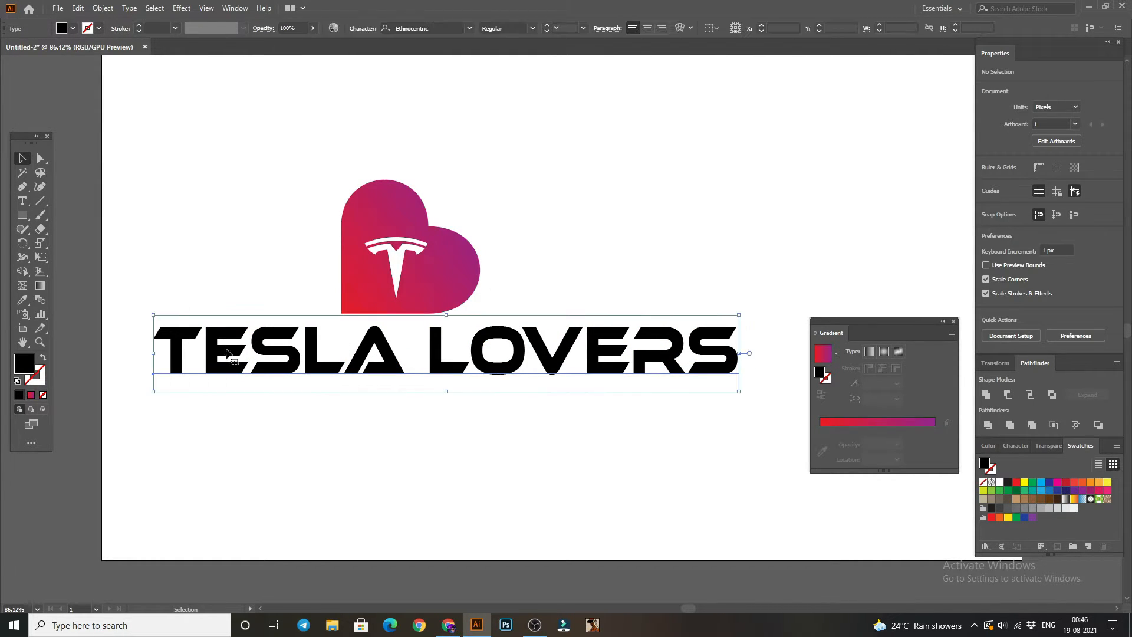
pyautogui.rightClick(302, 354)
pyautogui.click(356, 436)
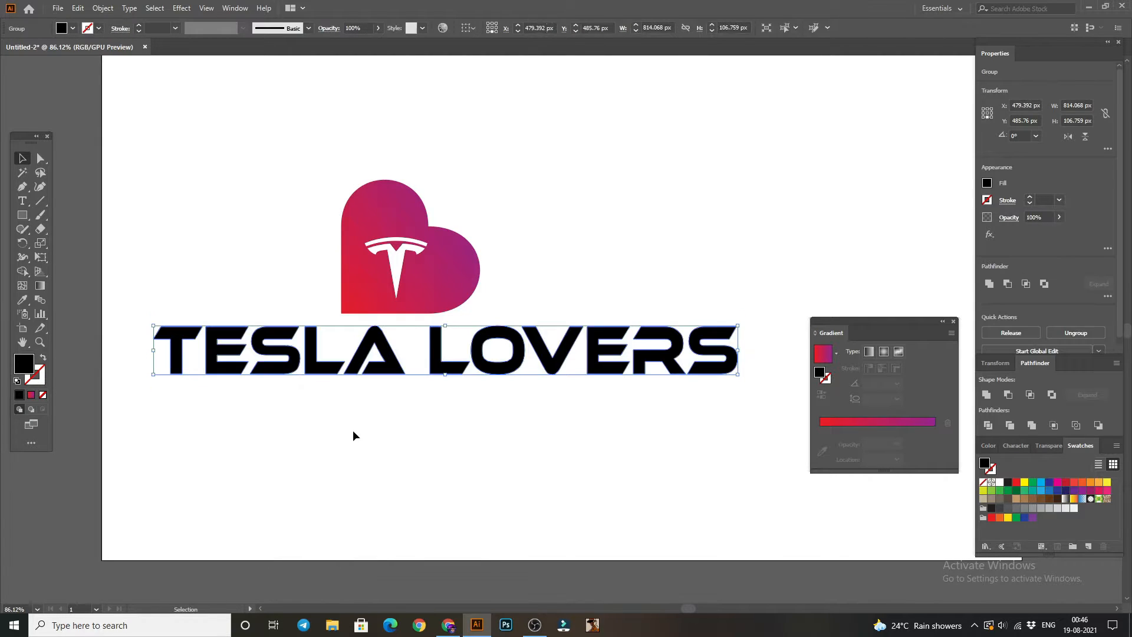
pyautogui.click(181, 273)
pyautogui.click(168, 348)
pyautogui.click(102, 7)
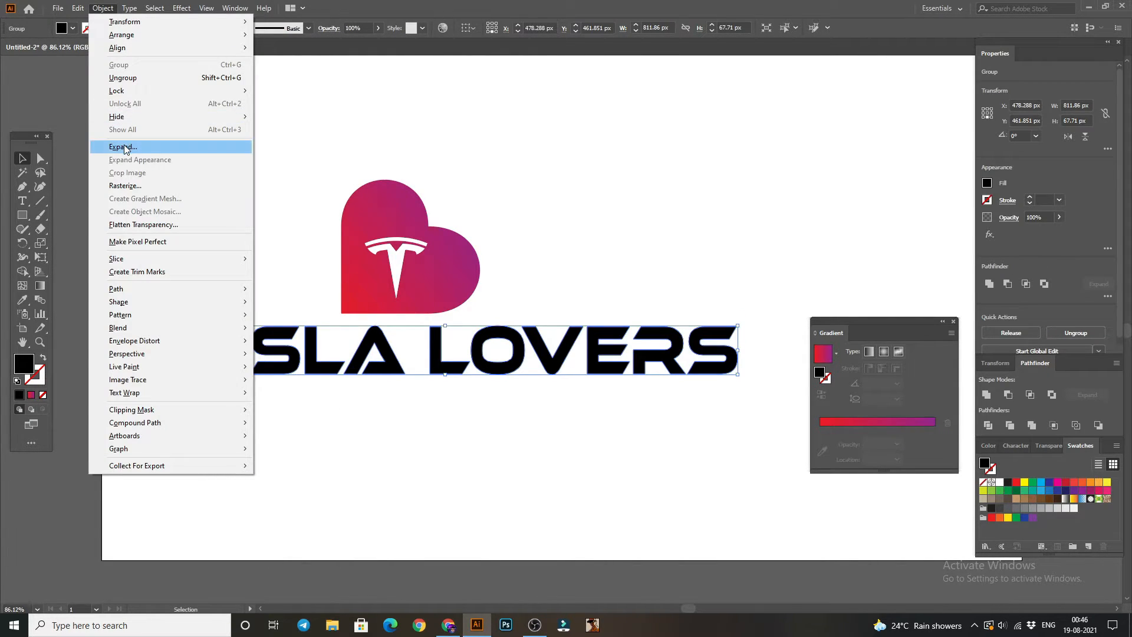
pyautogui.click(124, 146)
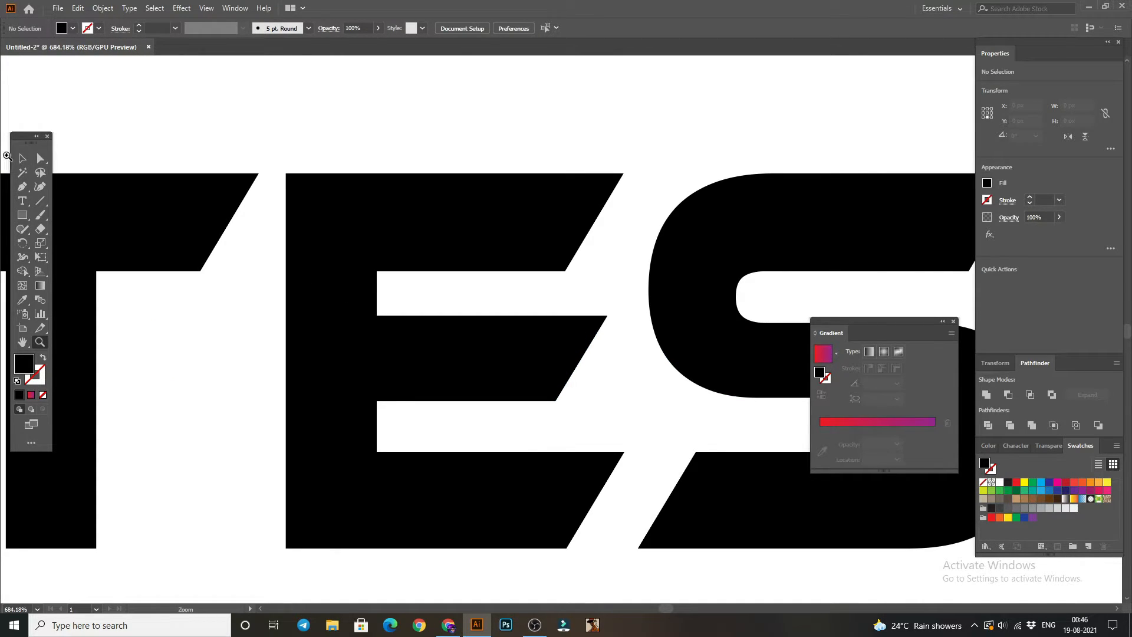
# Draw two horizontal Pen tool cut lines across the stem of the E in TESLA, along both edges of its upper gap.
pyautogui.click(22, 158)
pyautogui.click(21, 188)
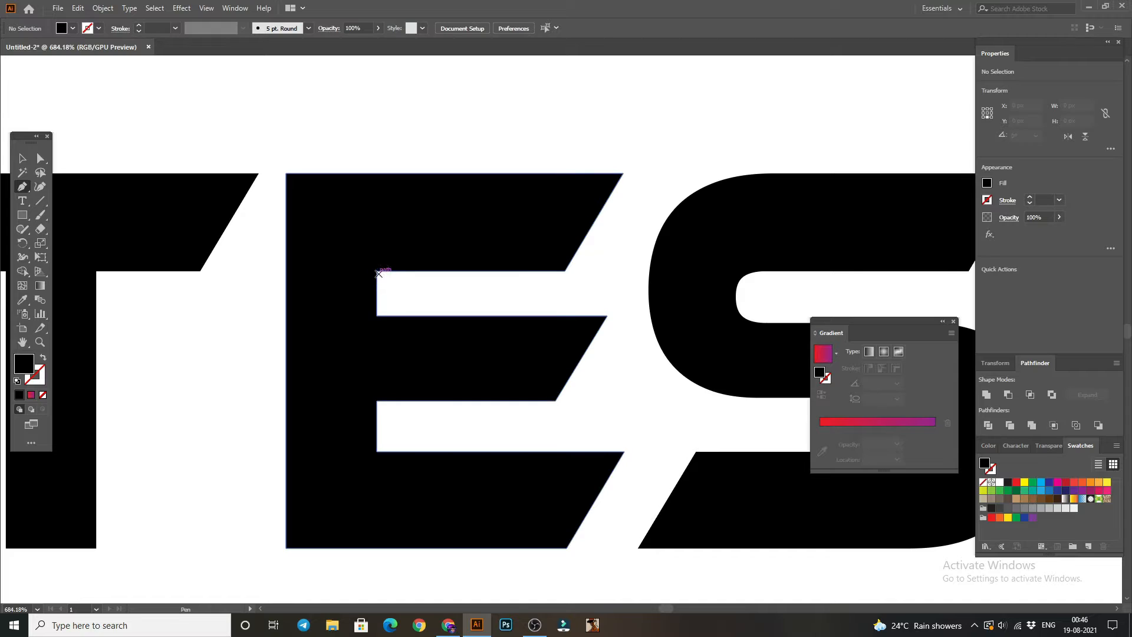
pyautogui.click(377, 272)
pyautogui.click(262, 271)
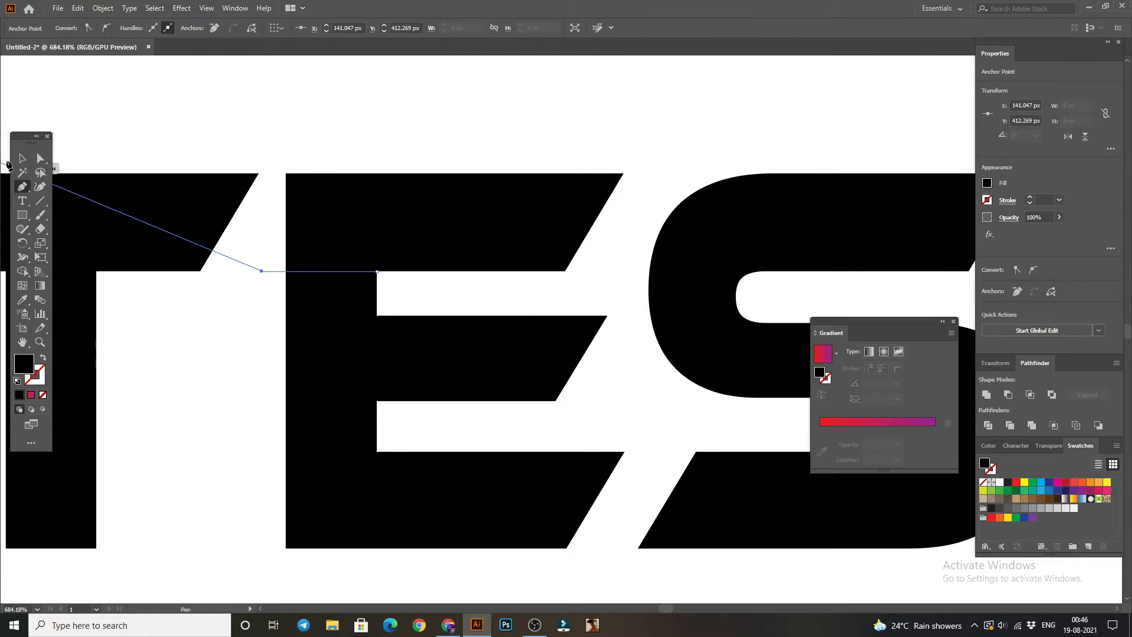
pyautogui.click(22, 158)
pyautogui.click(83, 142)
pyautogui.click(22, 187)
pyautogui.click(377, 316)
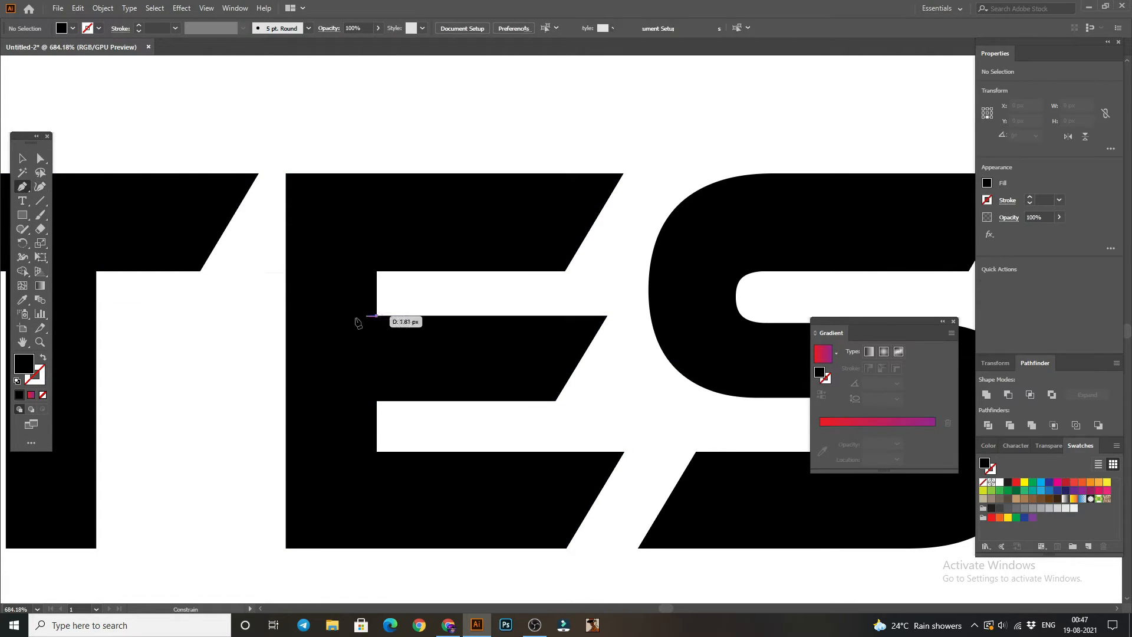
pyautogui.click(236, 316)
pyautogui.click(22, 158)
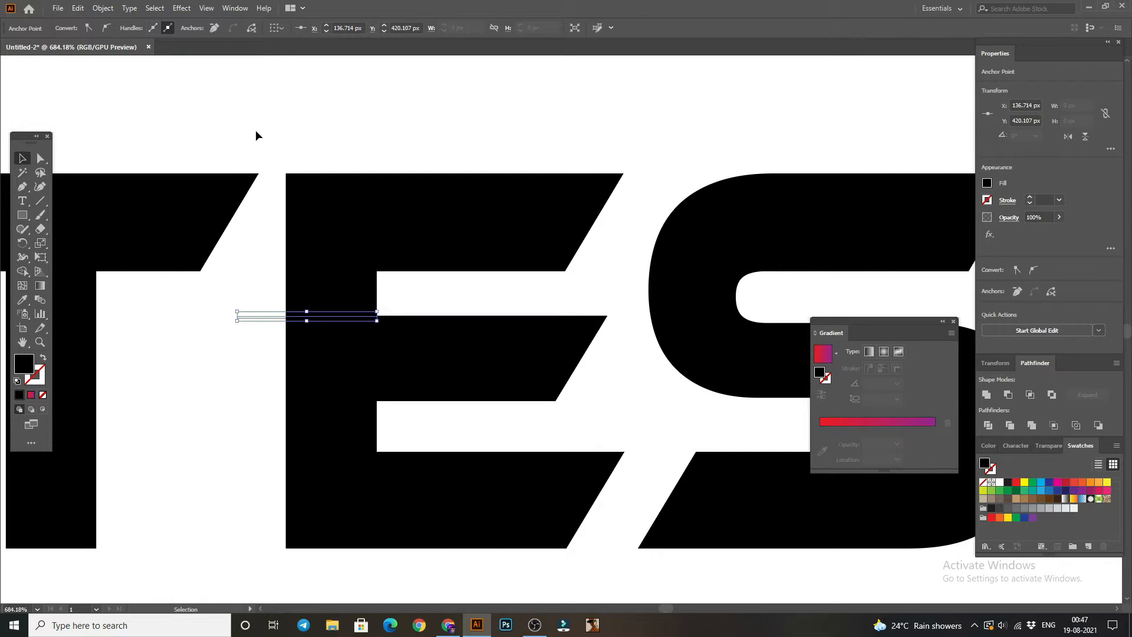
pyautogui.click(256, 136)
# Draw two more horizontal Pen tool cut lines across the same E's stem, along both edges of its lower gap.
pyautogui.click(20, 216)
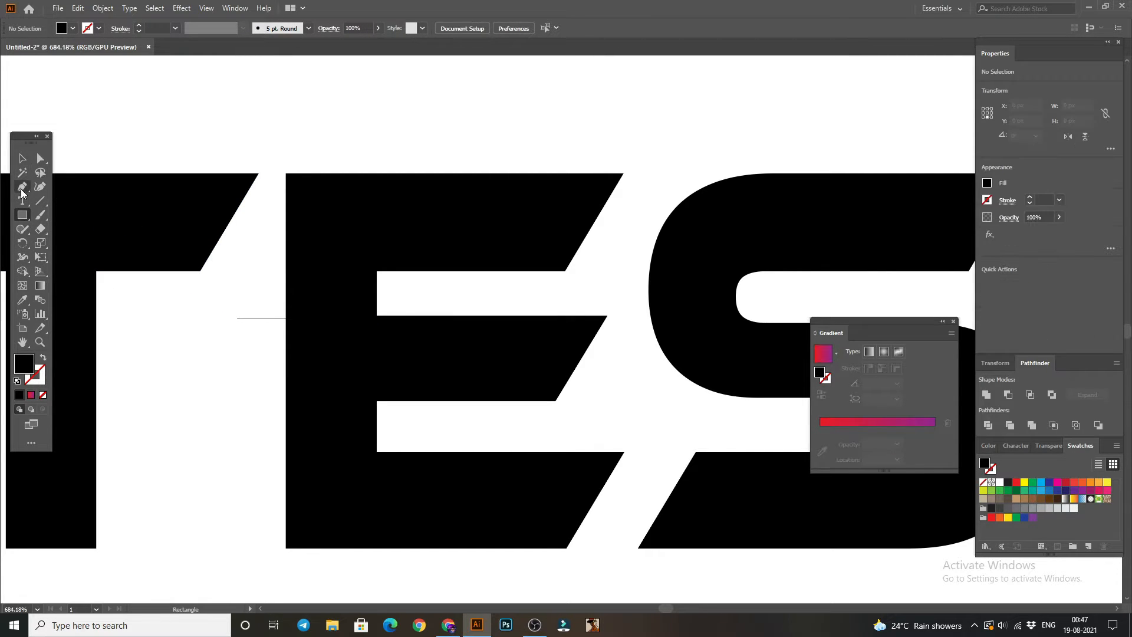
pyautogui.click(378, 401)
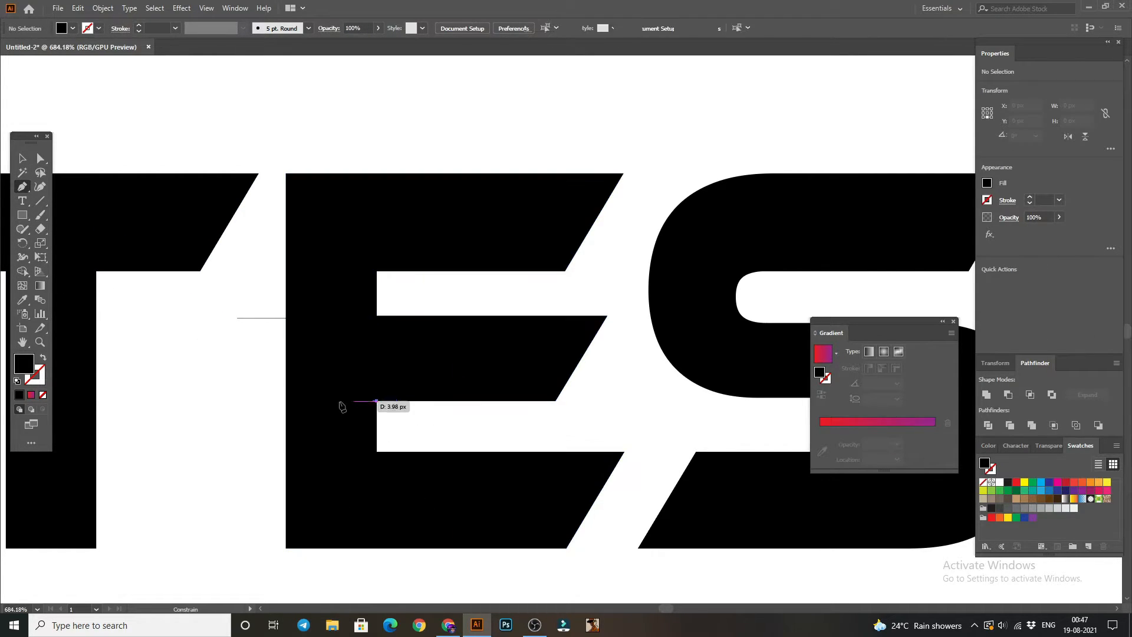
pyautogui.click(253, 400)
pyautogui.click(22, 159)
pyautogui.click(102, 151)
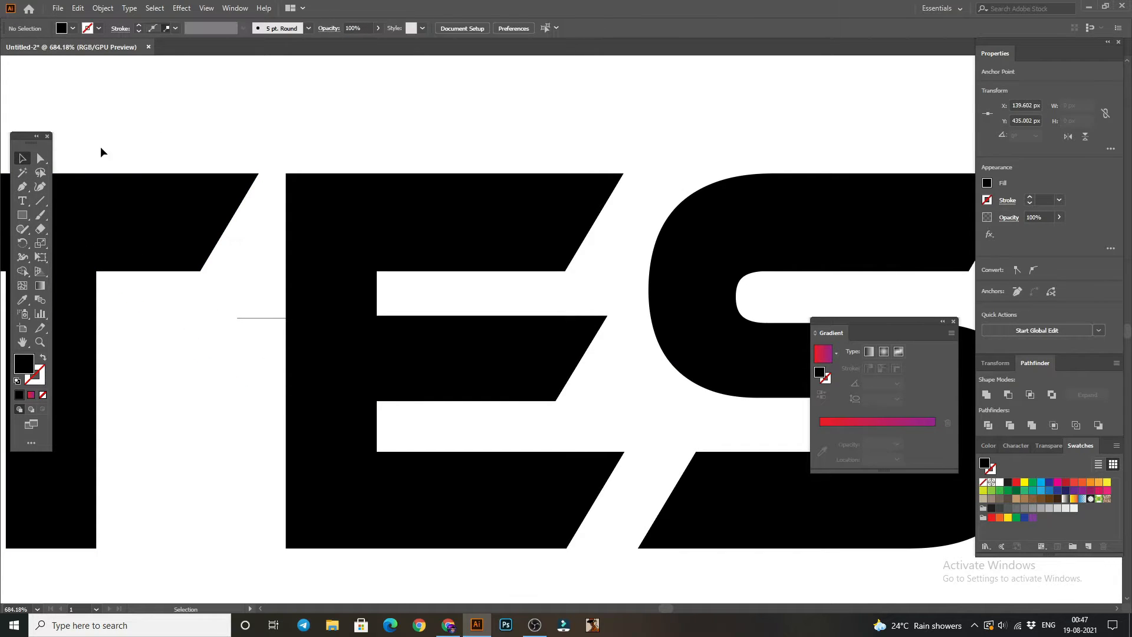
pyautogui.click(24, 188)
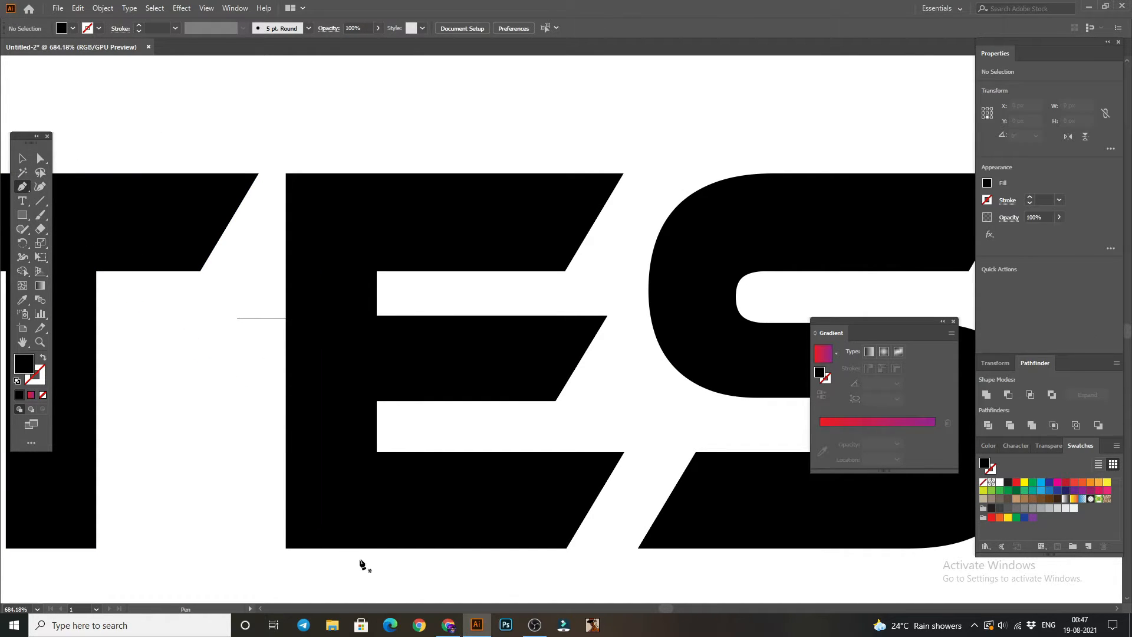
pyautogui.click(377, 452)
pyautogui.click(218, 452)
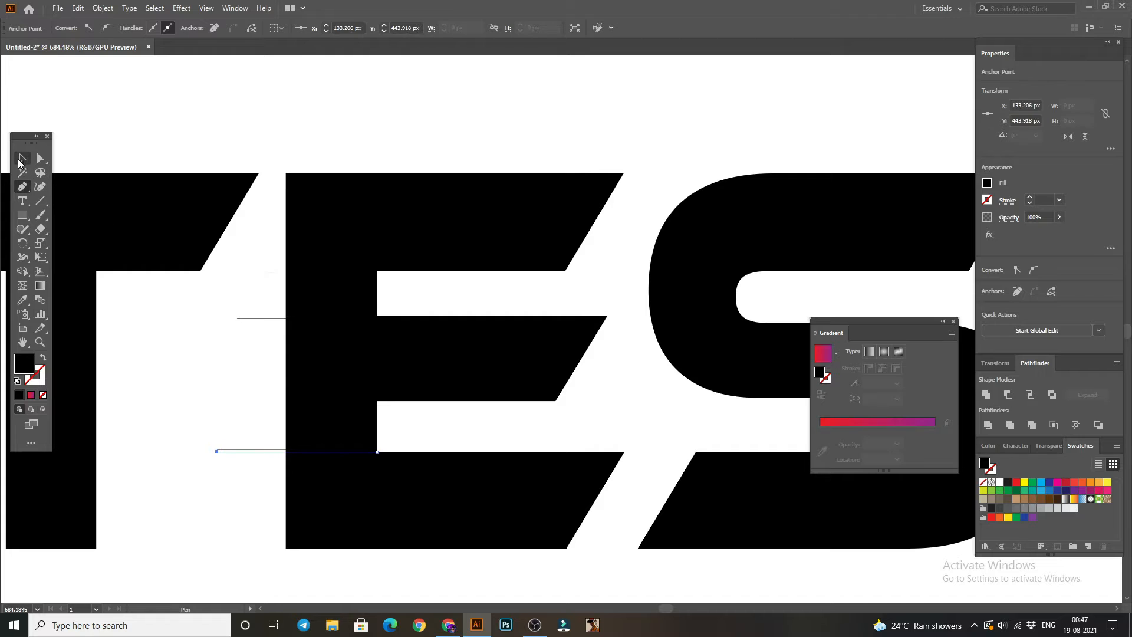
pyautogui.click(22, 159)
pyautogui.click(226, 123)
# Remove the two stem pieces between the bars of the E in TESLA with the Shape Builder tool.
pyautogui.moveTo(260, 114); pyautogui.dragTo(483, 528)
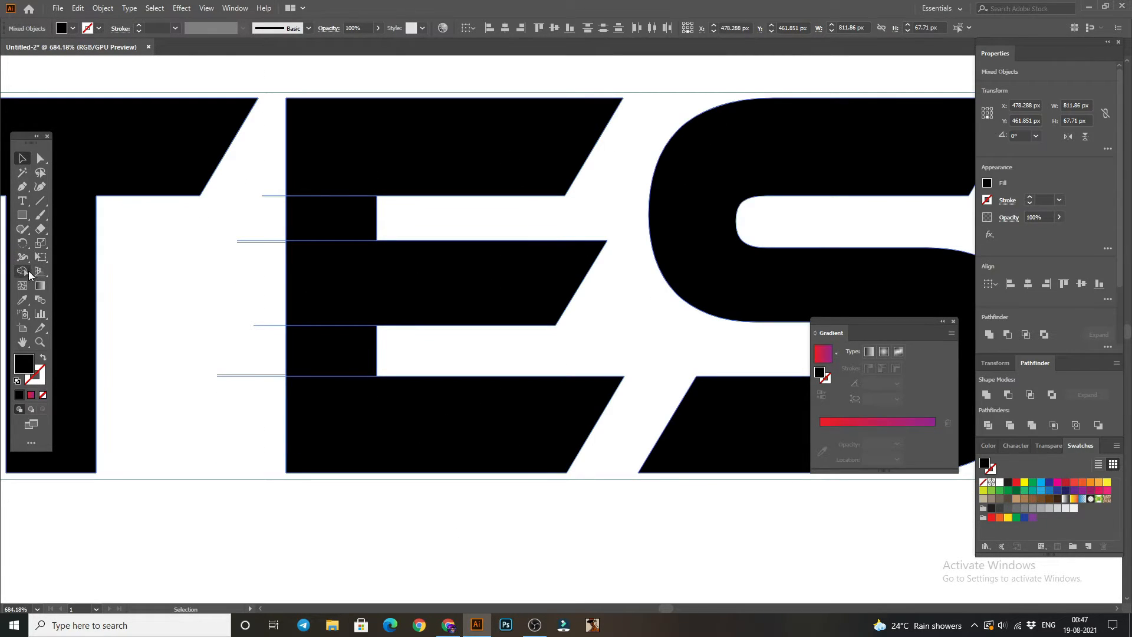
pyautogui.click(22, 271)
pyautogui.keyDown('alt'); pyautogui.click(314, 224); pyautogui.keyUp('alt')
pyautogui.keyDown('alt'); pyautogui.click(331, 351); pyautogui.keyUp('alt')
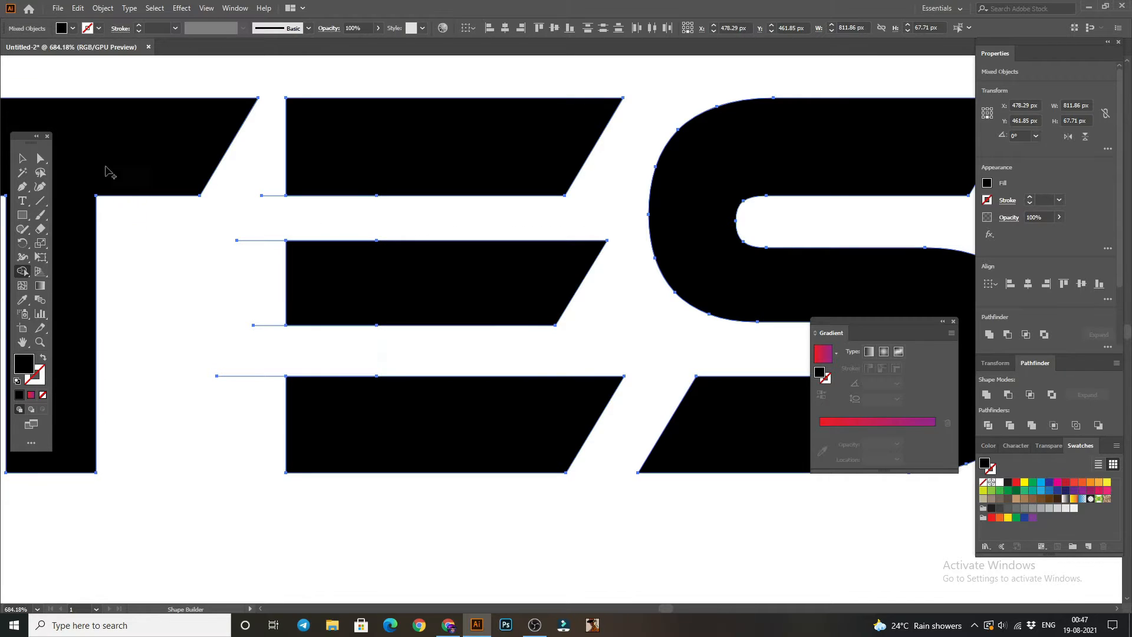
# Delete the leftover cut lines around the split E in TESLA.
pyautogui.click(23, 159)
pyautogui.click(263, 198)
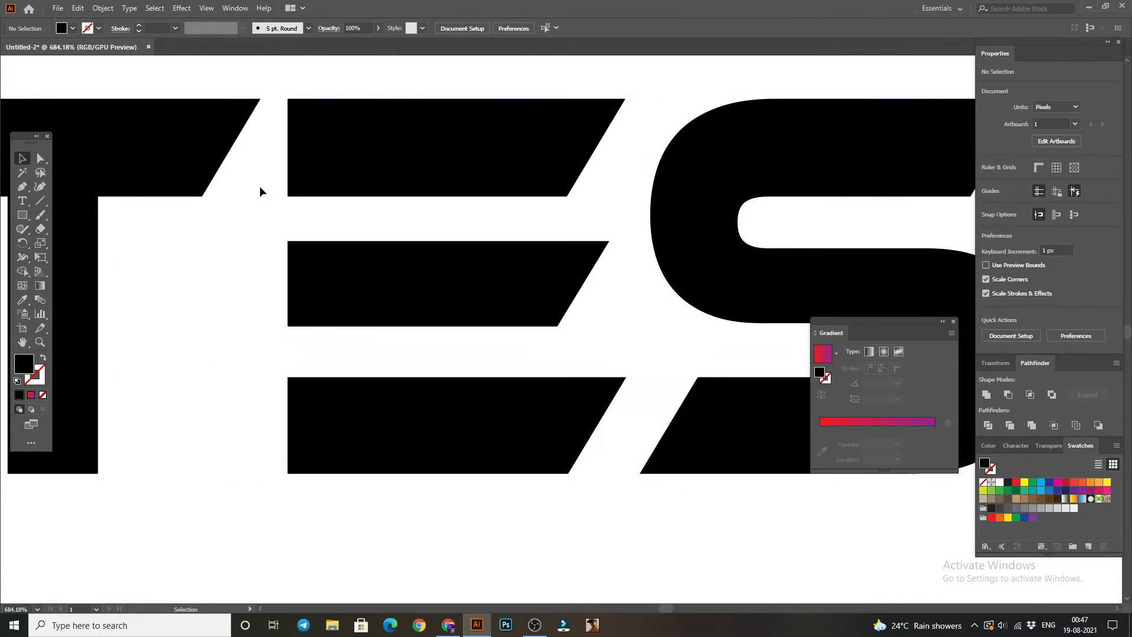
pyautogui.moveTo(259, 192); pyautogui.dragTo(285, 440)
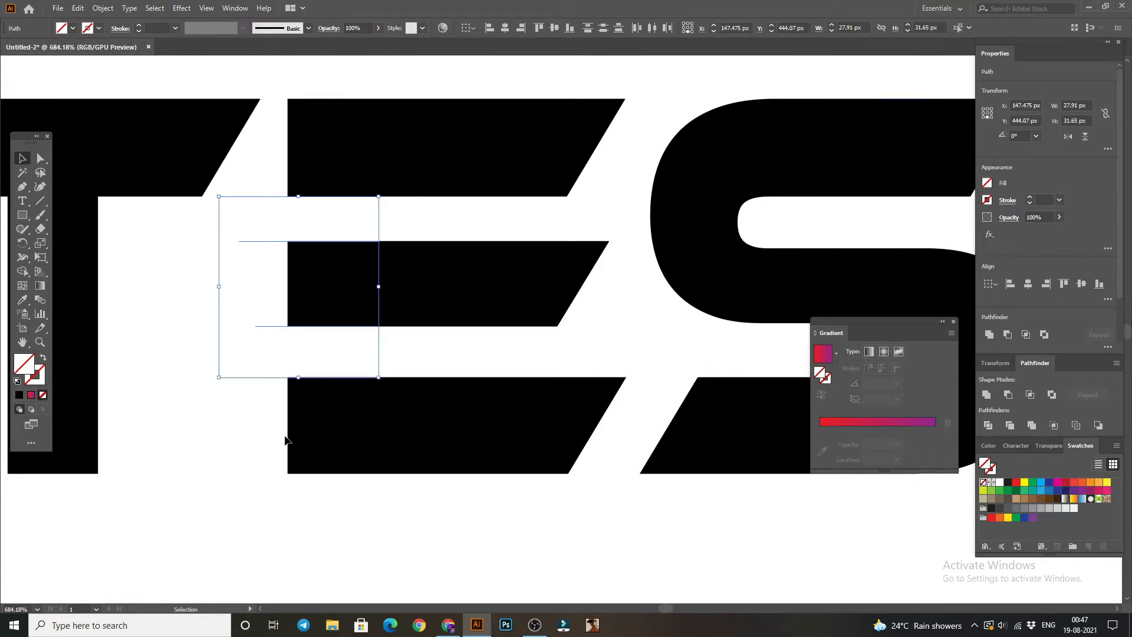
pyautogui.press('Delete')
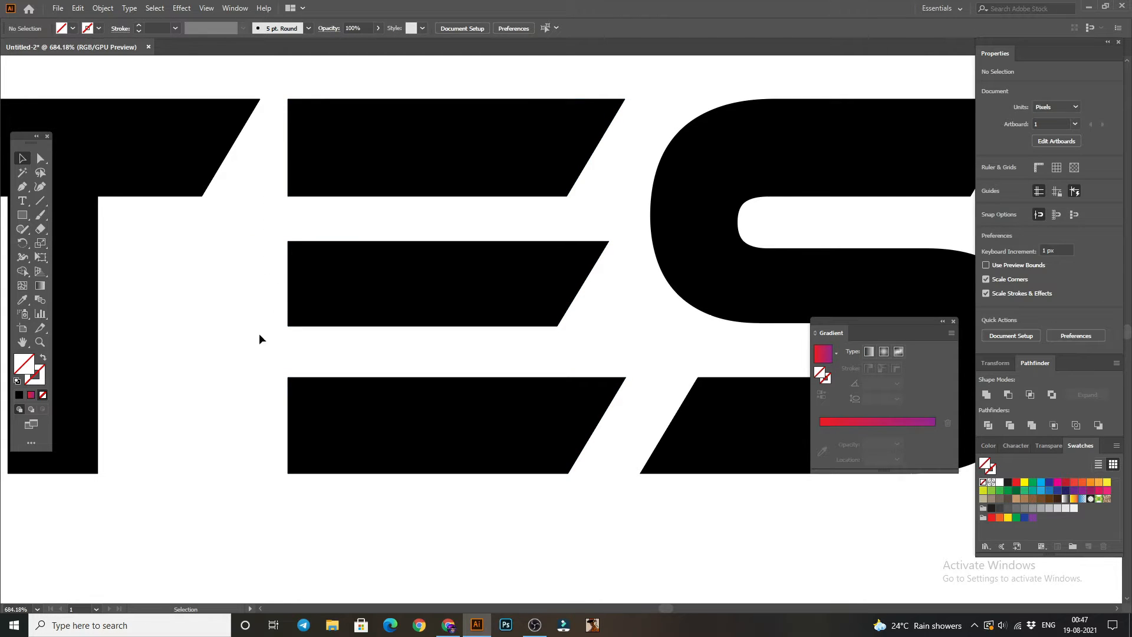
# Draw a horizontal cut line about 36 px long across the A's right leg and duplicate it at the crossbar's upper edge.
pyautogui.press('z')
pyautogui.moveTo(435, 350); pyautogui.dragTo(379, 338)
pyautogui.moveTo(503, 349); pyautogui.dragTo(408, 331)
pyautogui.moveTo(339, 317); pyautogui.dragTo(500, 348)
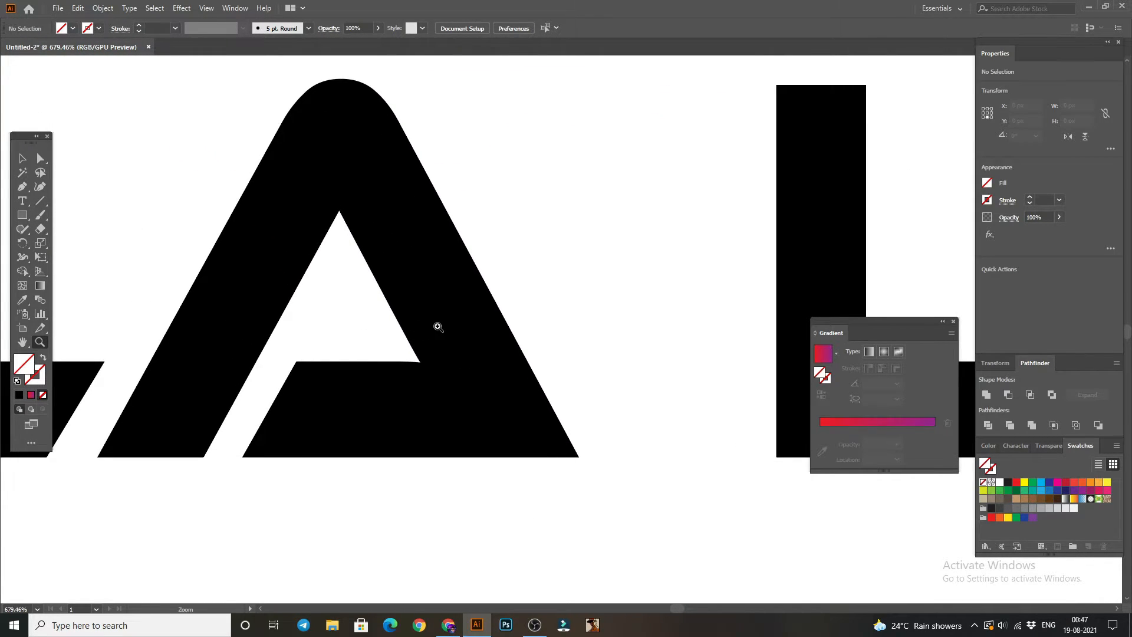
pyautogui.click(22, 158)
pyautogui.click(22, 186)
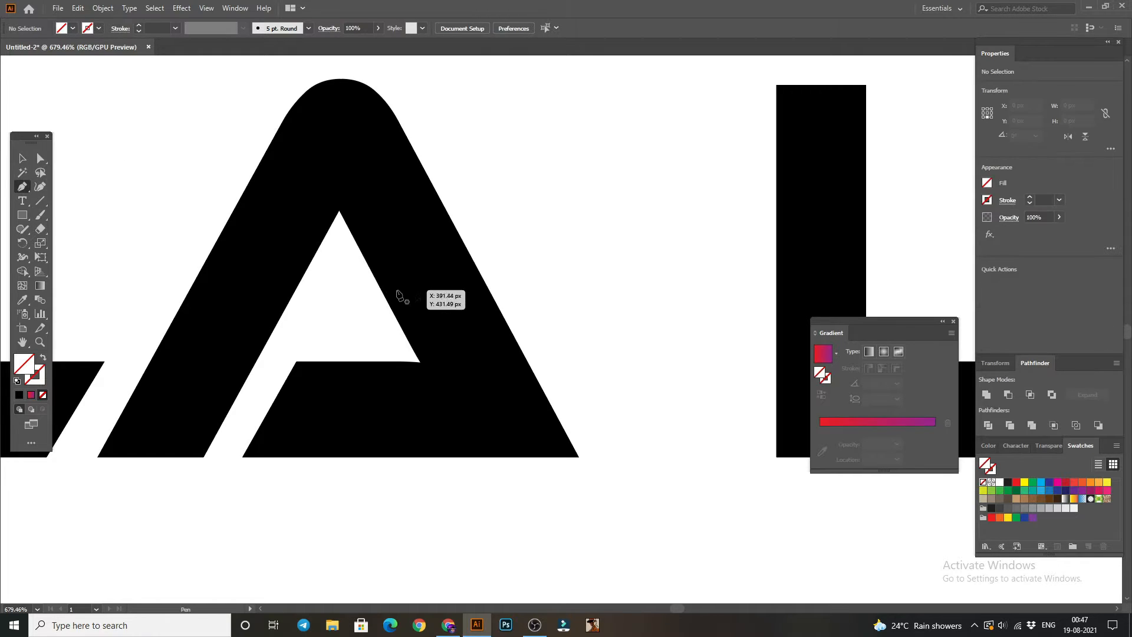
pyautogui.click(361, 289)
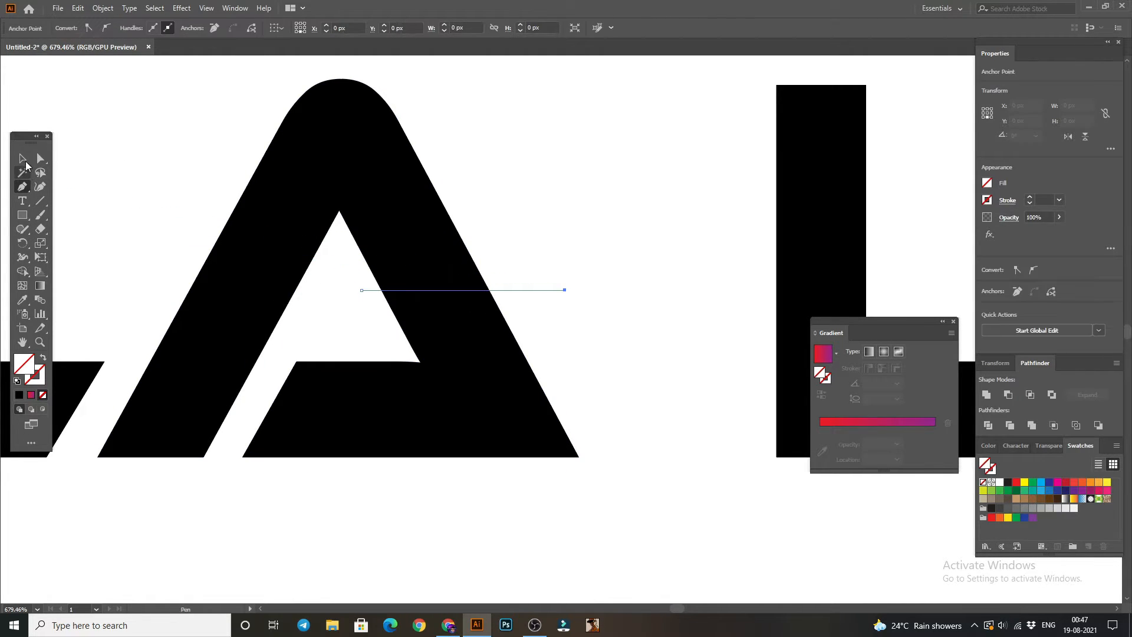
pyautogui.click(23, 160)
pyautogui.click(138, 134)
pyautogui.moveTo(463, 296); pyautogui.dragTo(464, 362)
pyautogui.click(496, 193)
# Remove the piece of the A's right leg between the two cut lines with the Shape Builder tool.
pyautogui.moveTo(489, 185); pyautogui.dragTo(366, 437)
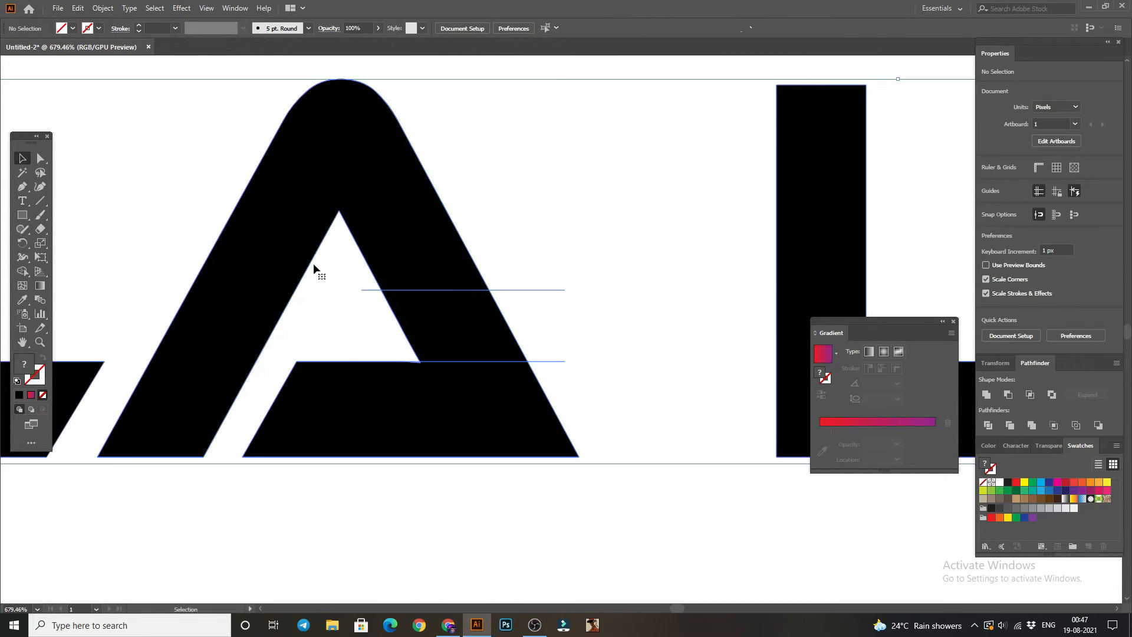
pyautogui.hotkey('ctrl', 'a')
pyautogui.click(22, 271)
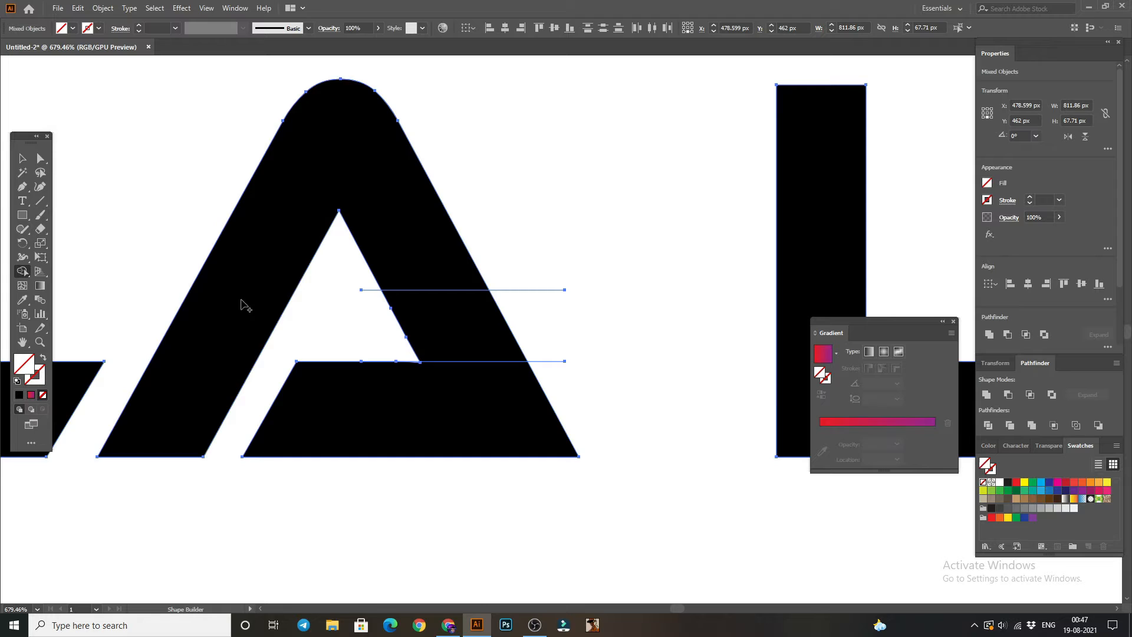
pyautogui.keyDown('alt'); pyautogui.click(477, 332); pyautogui.keyUp('alt')
pyautogui.press('v')
pyautogui.click(520, 337)
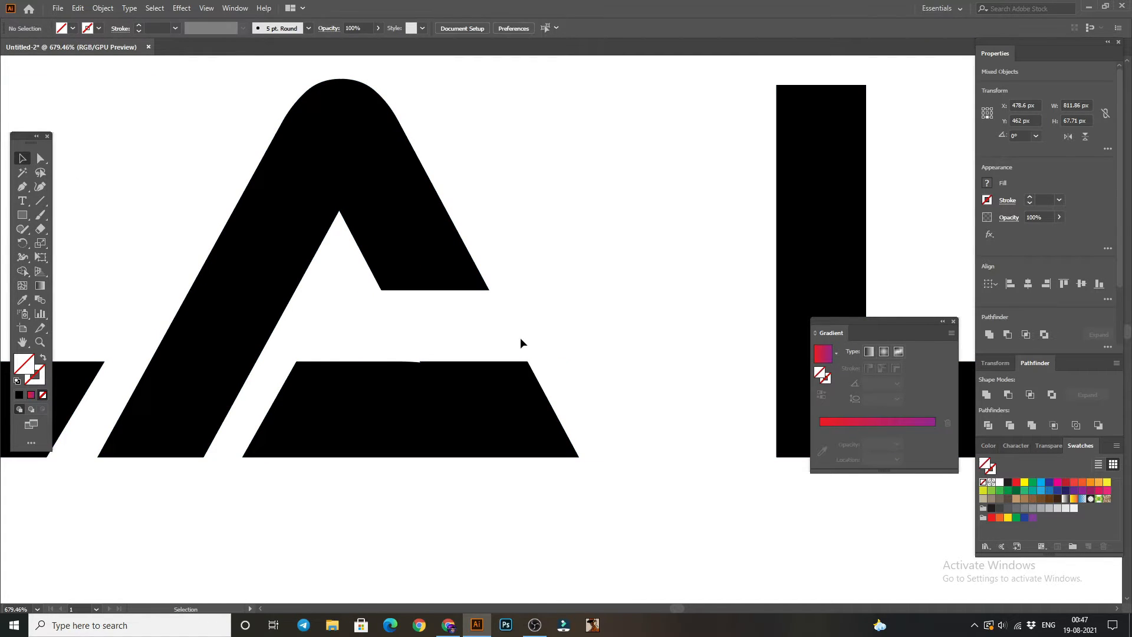
# Delete the two leftover cut lines beside the A.
pyautogui.click(549, 289)
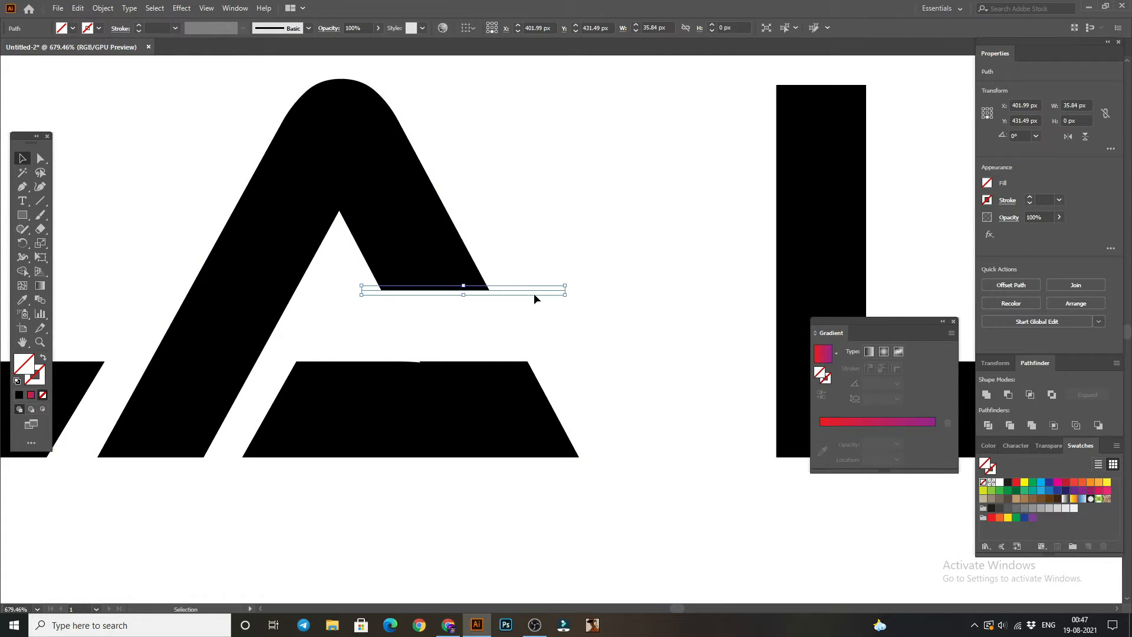
pyautogui.press('Delete')
pyautogui.click(560, 363)
pyautogui.press('Delete')
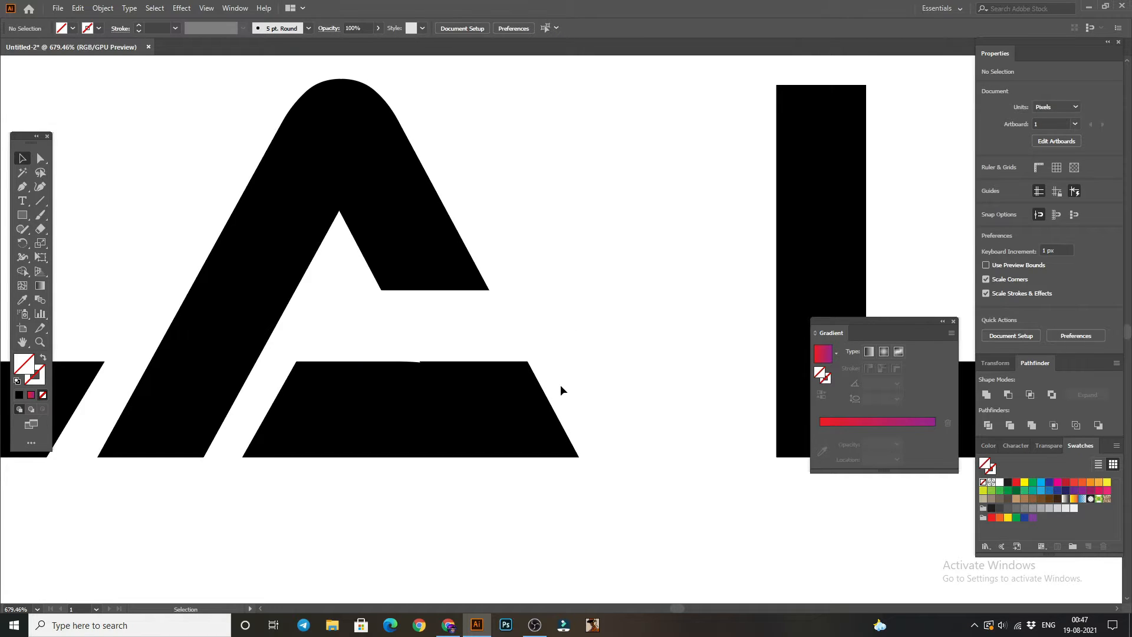
# Ungroup the outlined lettering and delete the solid E from LOVERS.
pyautogui.press('z')
pyautogui.moveTo(576, 354); pyautogui.dragTo(296, 324)
pyautogui.moveTo(493, 319); pyautogui.dragTo(589, 342)
pyautogui.moveTo(426, 280); pyautogui.dragTo(439, 271)
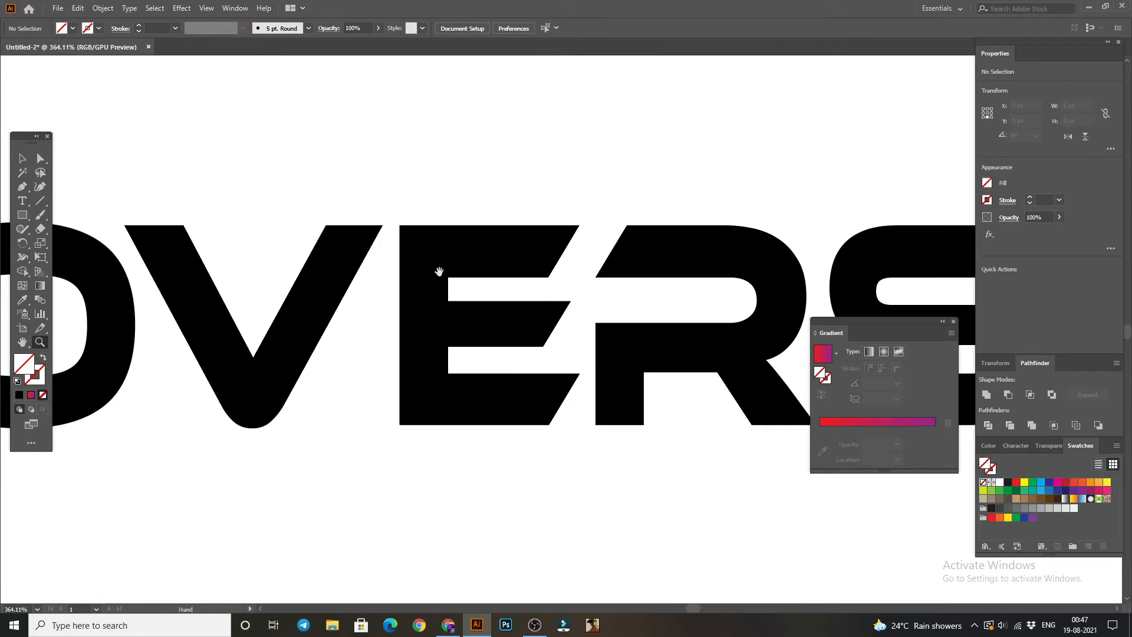
pyautogui.moveTo(492, 305); pyautogui.dragTo(496, 328)
pyautogui.click(24, 162)
pyautogui.scroll(-3, 625, 278)
pyautogui.hscroll(3, 625, 278)
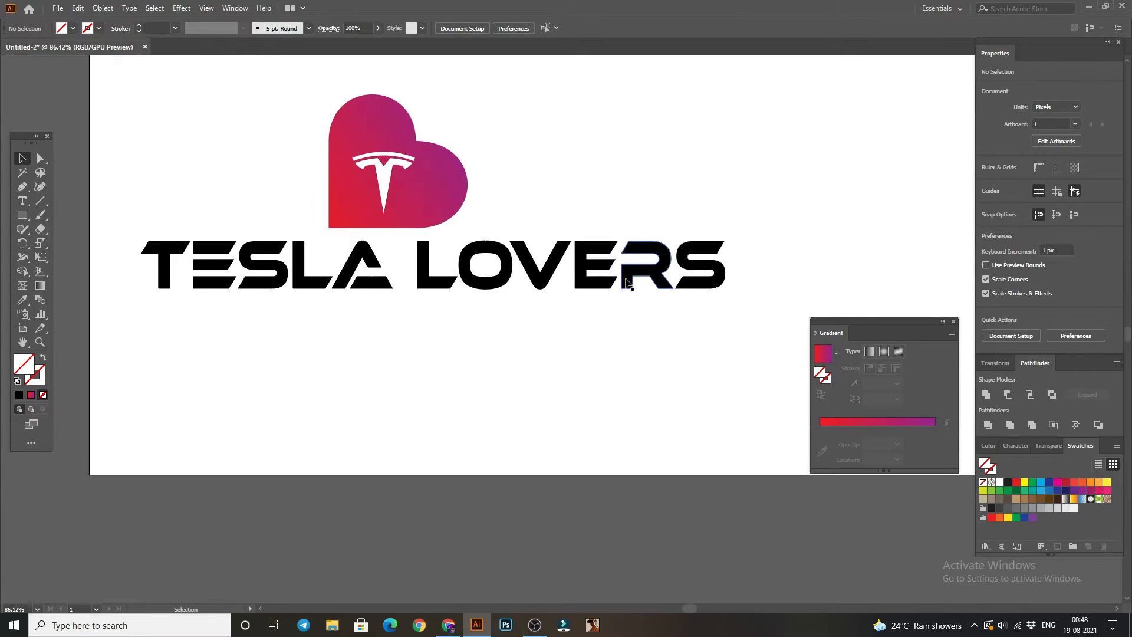
pyautogui.click(590, 254)
pyautogui.rightClick(588, 242)
pyautogui.click(621, 341)
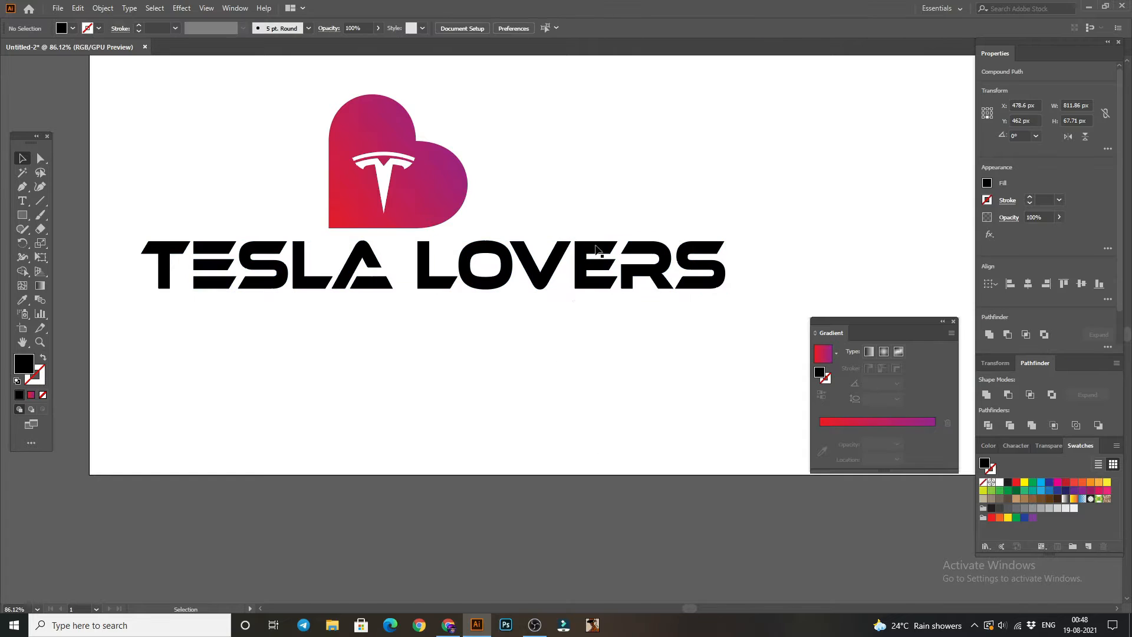
pyautogui.click(596, 266)
pyautogui.press('Delete')
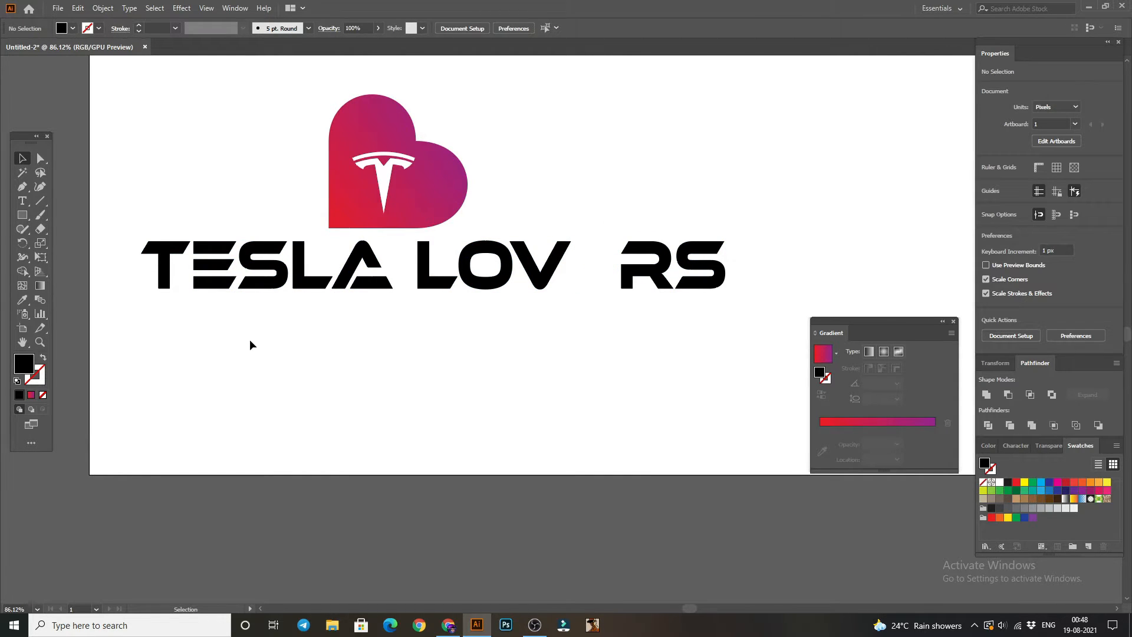
# Copy the split three-bar E from TESLA into the gap between V and R in LOVERS.
pyautogui.click(209, 265)
pyautogui.moveTo(205, 250); pyautogui.dragTo(584, 288)
pyautogui.click(655, 211)
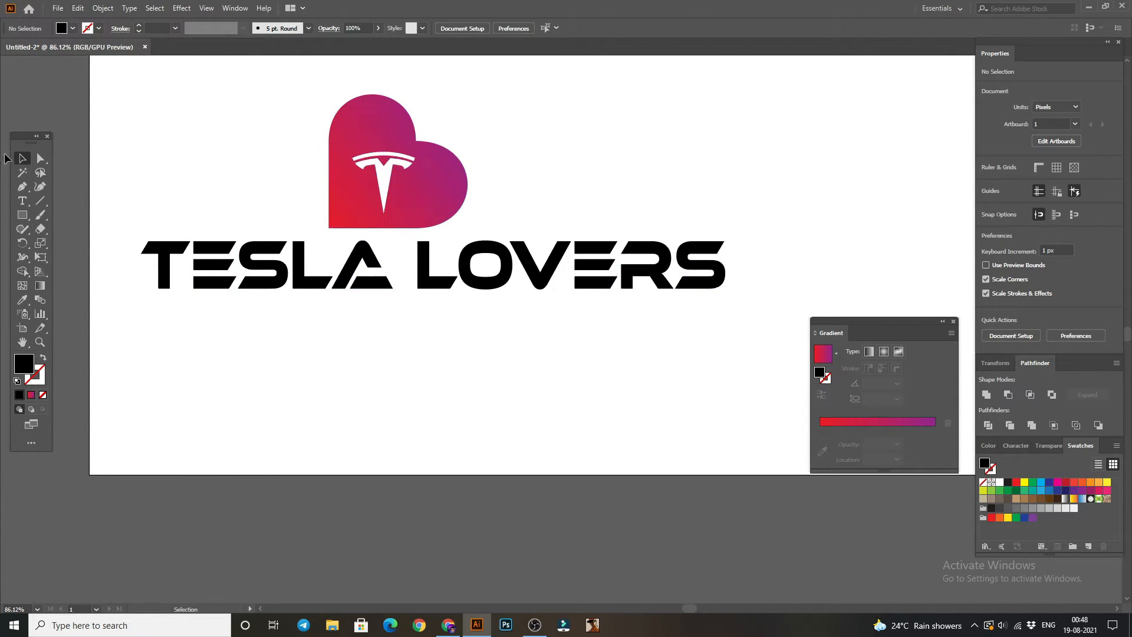
# Enlarge the gradient heart proportionally to about 1.4 times its size, keeping its lower-right corner in place above the text.
pyautogui.click(333, 103)
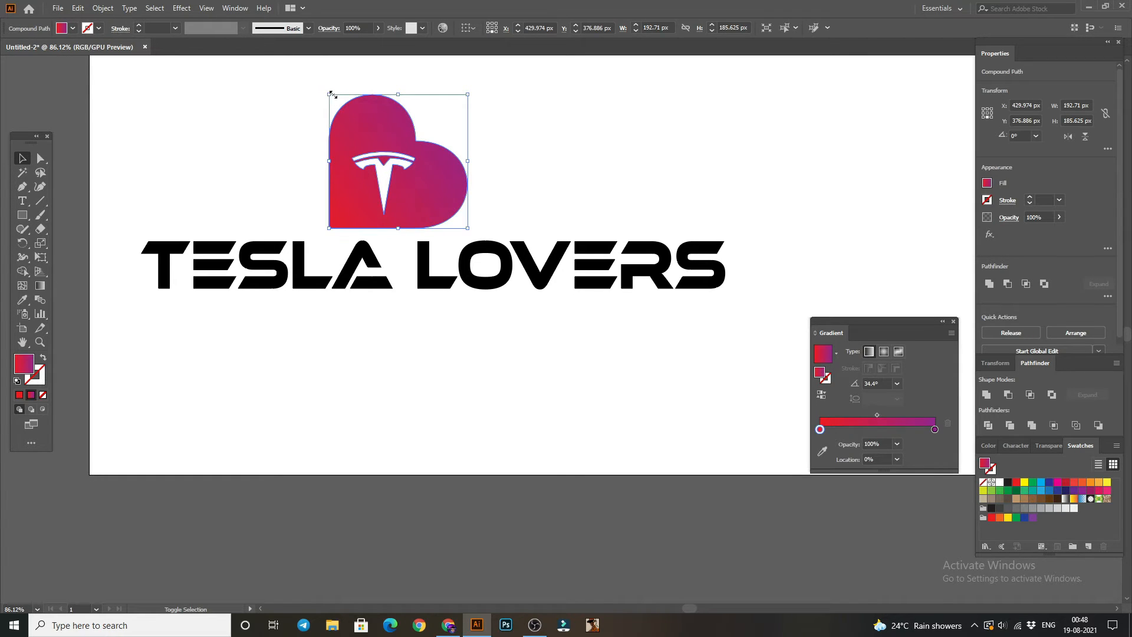
pyautogui.moveTo(332, 95); pyautogui.dragTo(285, 297)
pyautogui.click(285, 297)
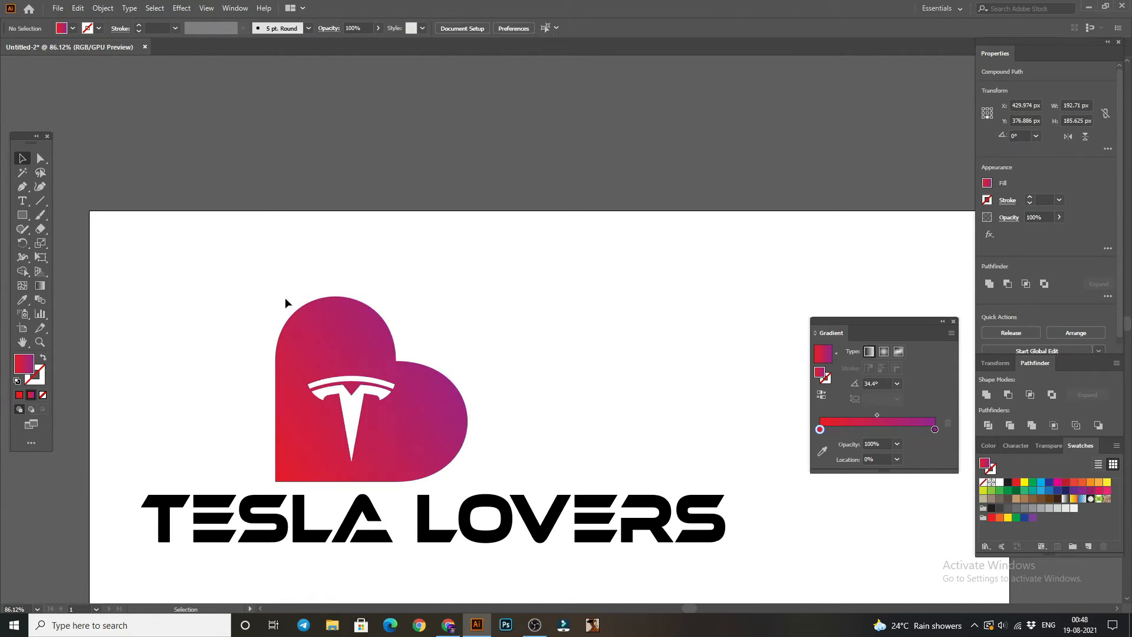
pyautogui.scroll(-5, 285, 300)
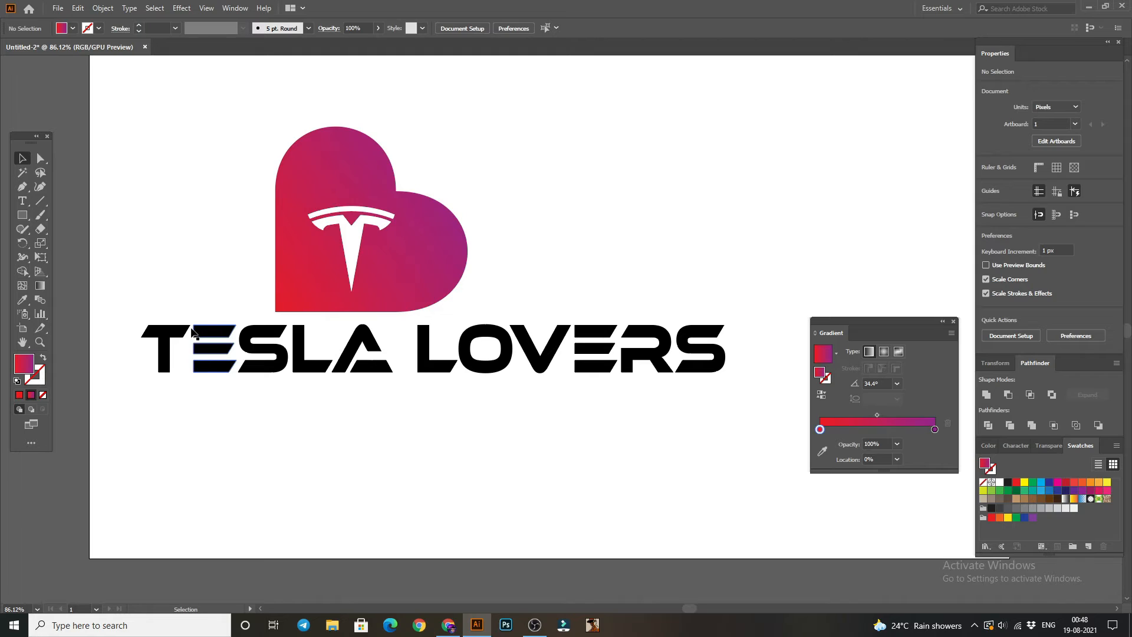
# Group the five letters of TESLA into one object.
pyautogui.moveTo(137, 319); pyautogui.dragTo(395, 391)
pyautogui.hotkey('ctrl', 'g')
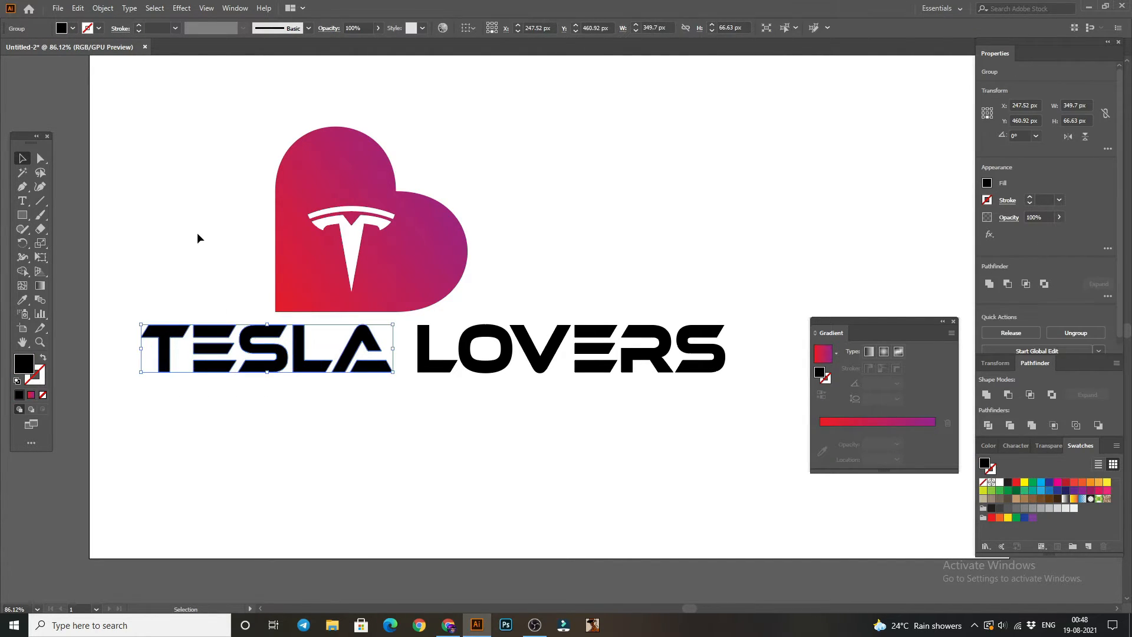
# Apply the heart's red-to-purple gradient fill to the grouped TESLA lettering with the Eyedropper.
pyautogui.click(197, 232)
pyautogui.click(201, 329)
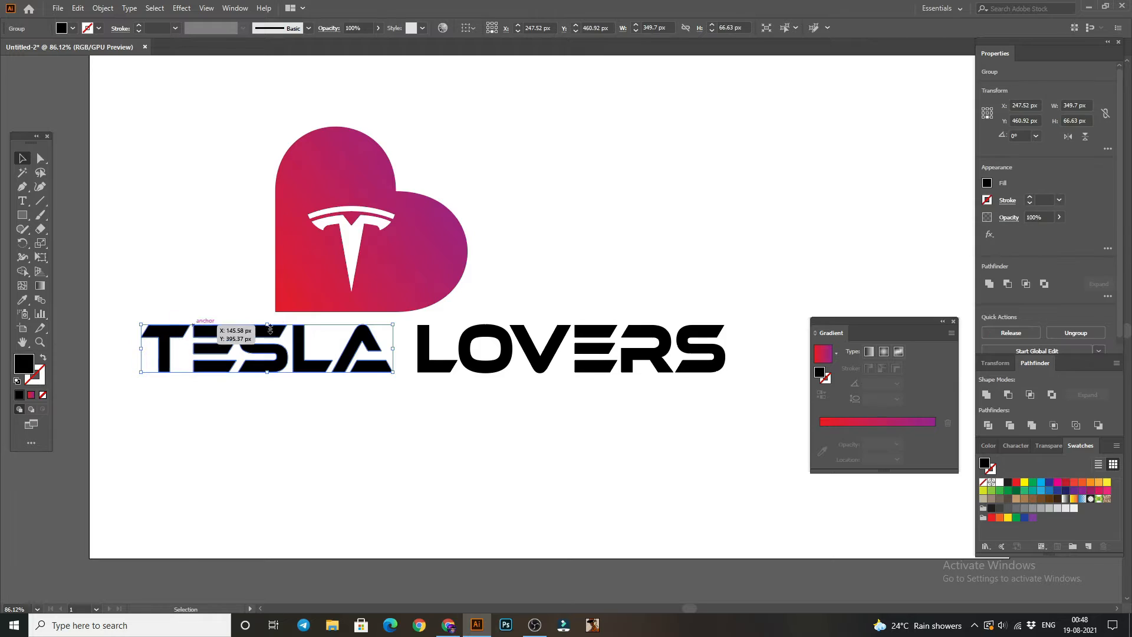
pyautogui.click(22, 300)
pyautogui.click(305, 287)
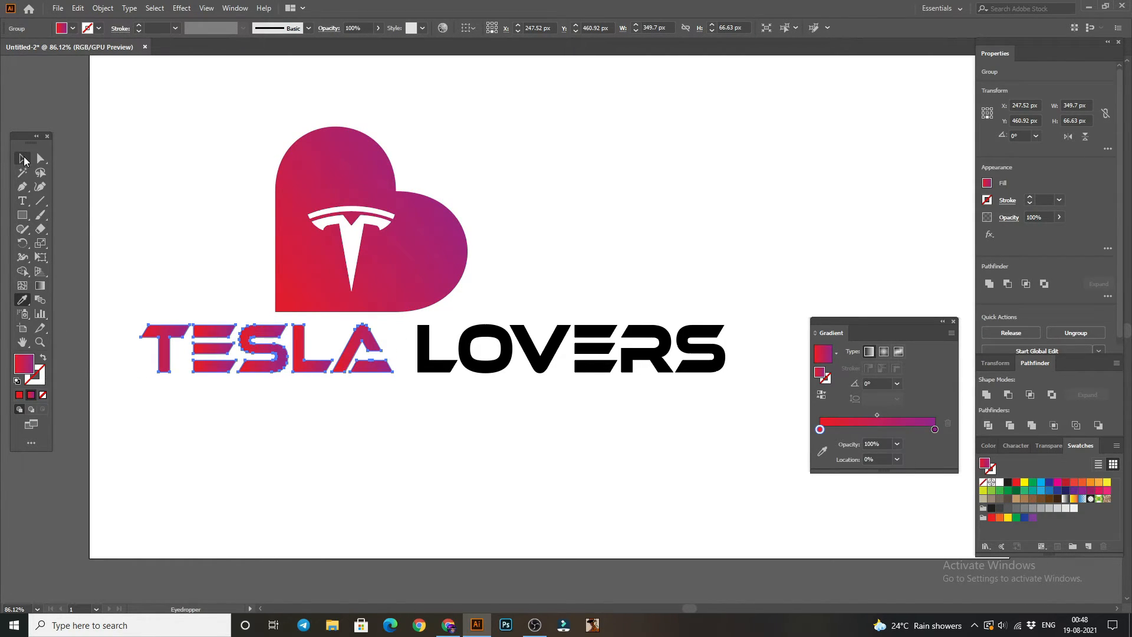
# Redirect the TESLA gradient across the whole word at about 119.7°, from purple at the T to red at the A.
pyautogui.click(40, 285)
pyautogui.moveTo(276, 312); pyautogui.dragTo(255, 327)
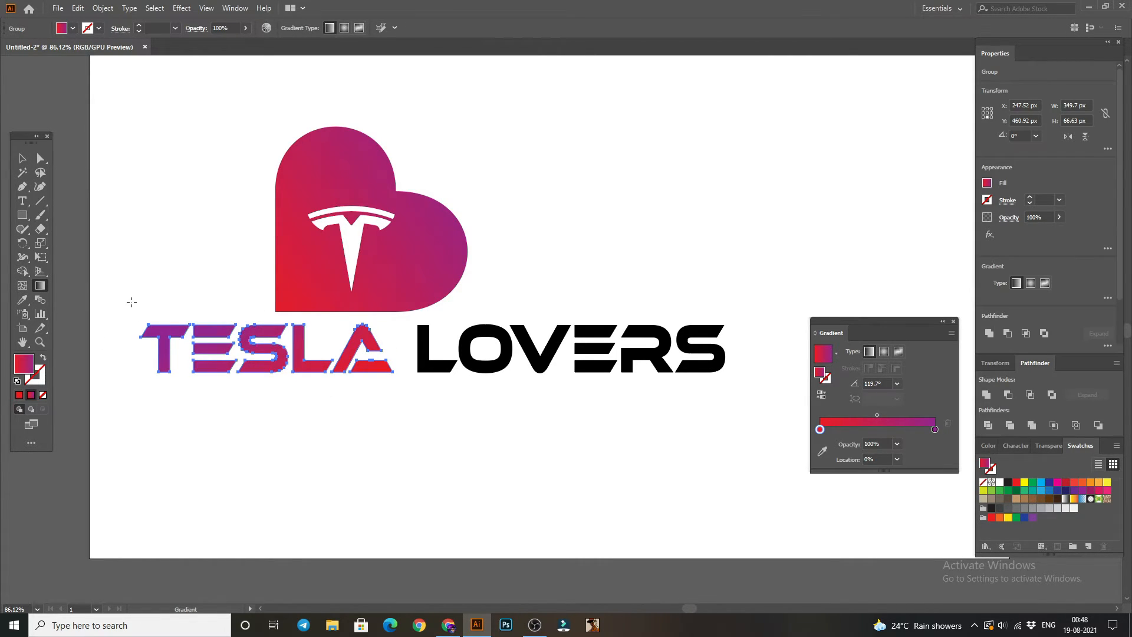
pyautogui.press('v')
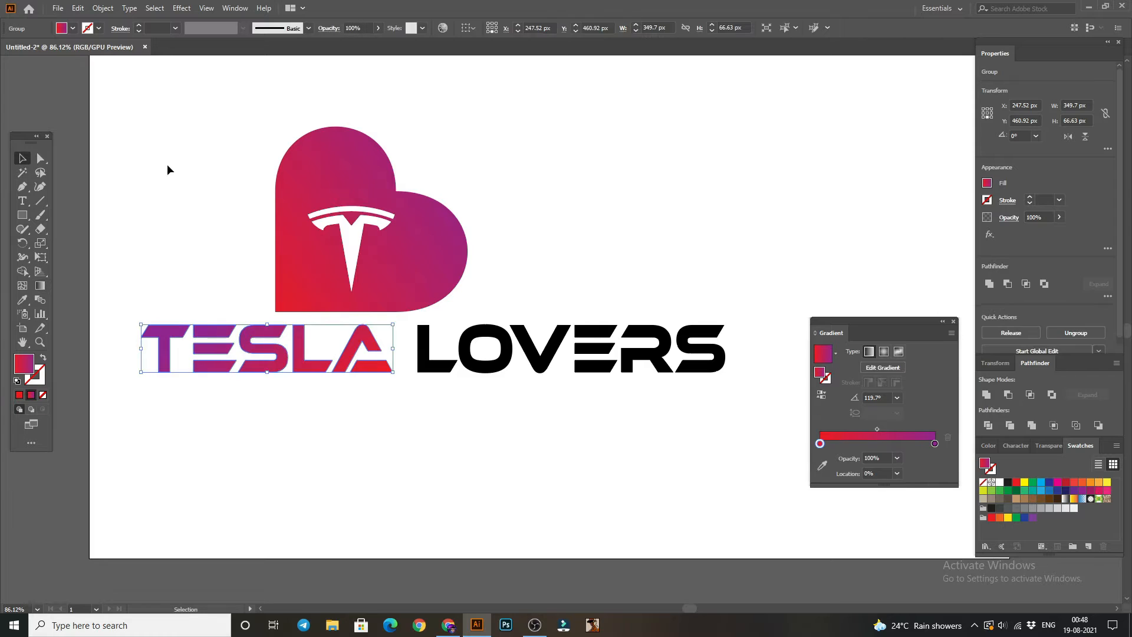
pyautogui.click(167, 169)
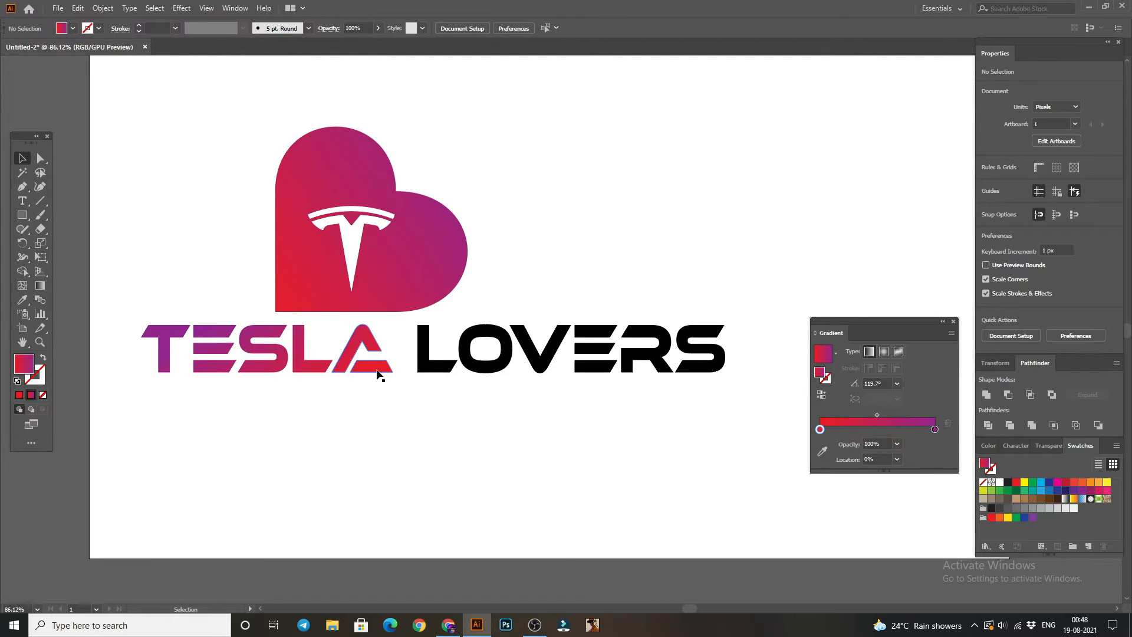
# Fill all the LOVERS letters with dark grey #161616.
pyautogui.click(425, 348)
pyautogui.moveTo(407, 327); pyautogui.dragTo(727, 374)
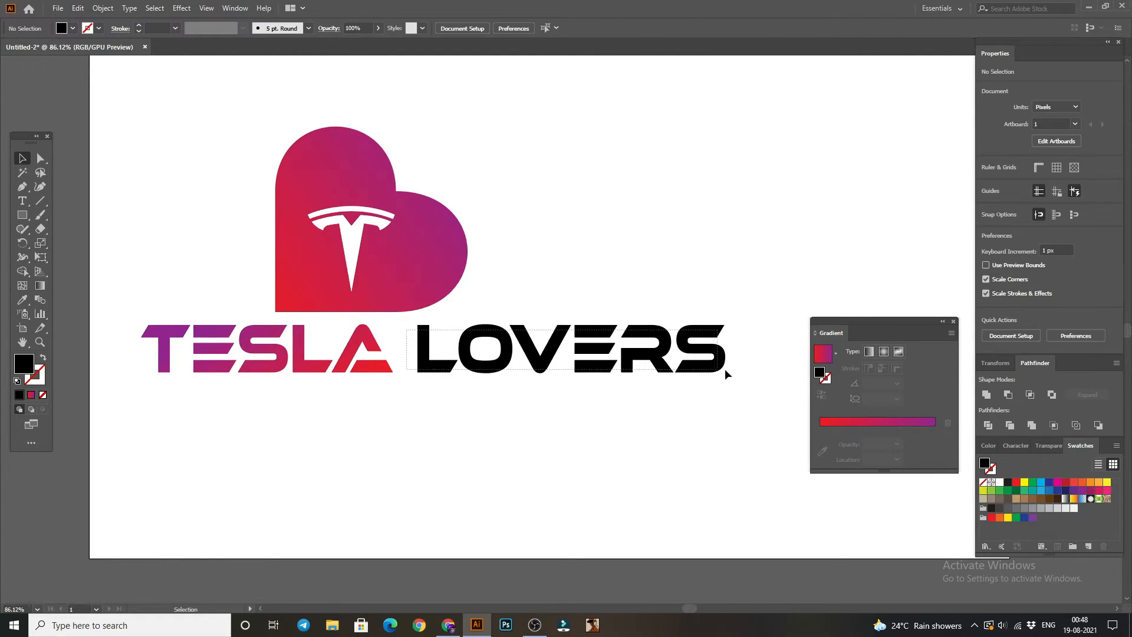
pyautogui.doubleClick(28, 370)
pyautogui.moveTo(647, 441); pyautogui.dragTo(619, 493)
pyautogui.click(904, 357)
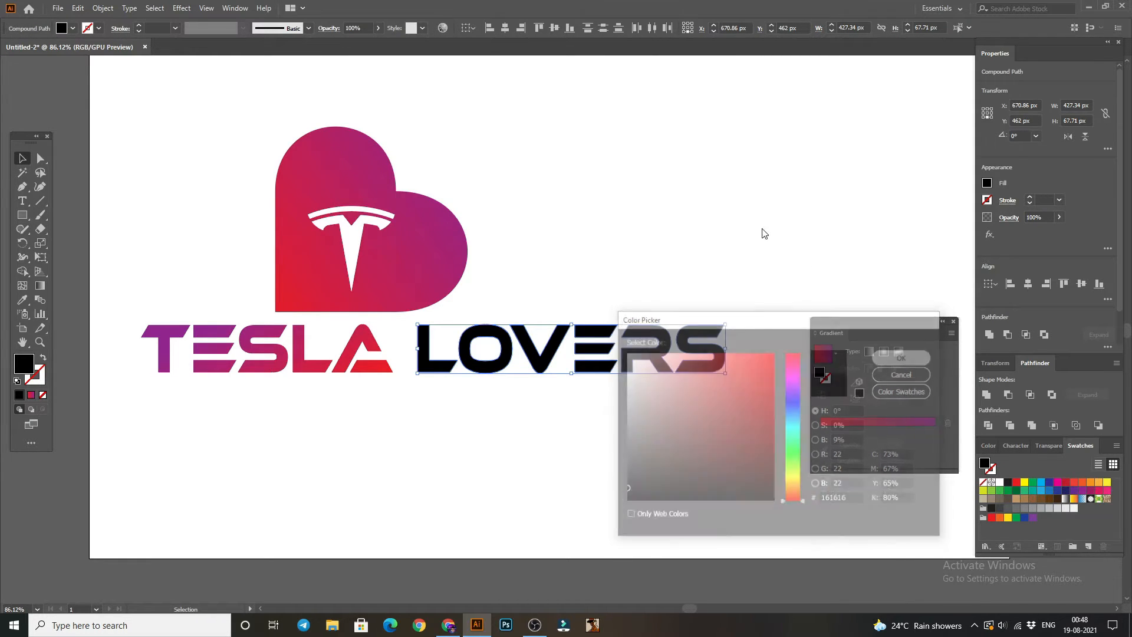
# Enlarge the gradient heart proportionally to about 331 × 319 px and move it toward the middle above the lettering.
pyautogui.click(422, 268)
pyautogui.moveTo(274, 127); pyautogui.dragTo(229, 82)
pyautogui.moveTo(352, 240); pyautogui.dragTo(440, 245)
# Group the TESLA and LOVERS lettering into one object.
pyautogui.moveTo(103, 362); pyautogui.dragTo(745, 394)
pyautogui.press('a')
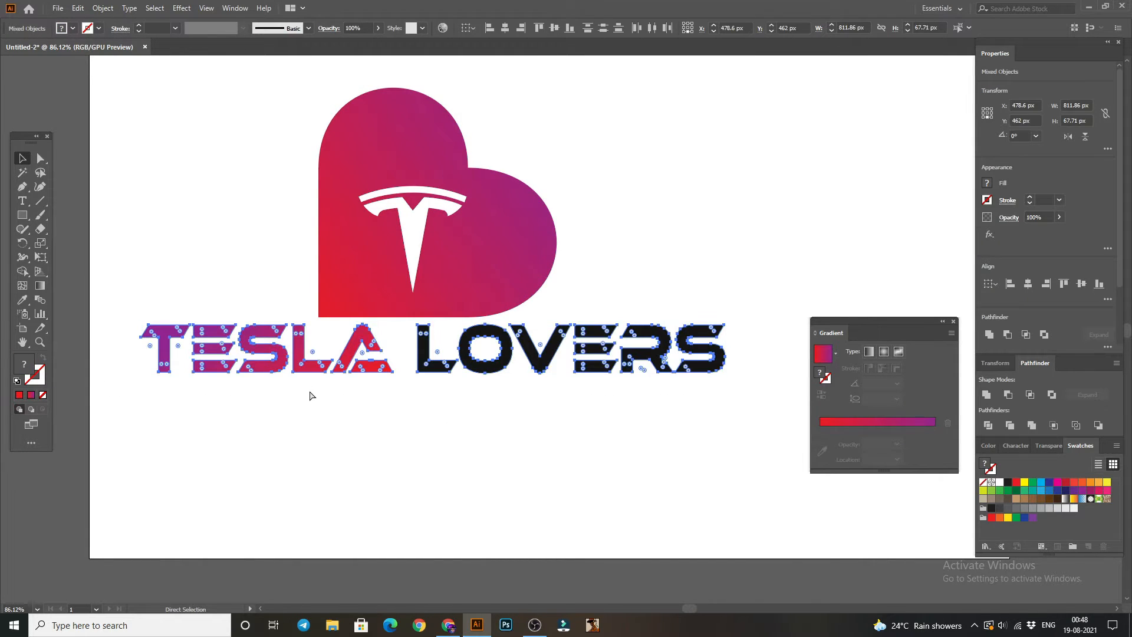
pyautogui.press('v')
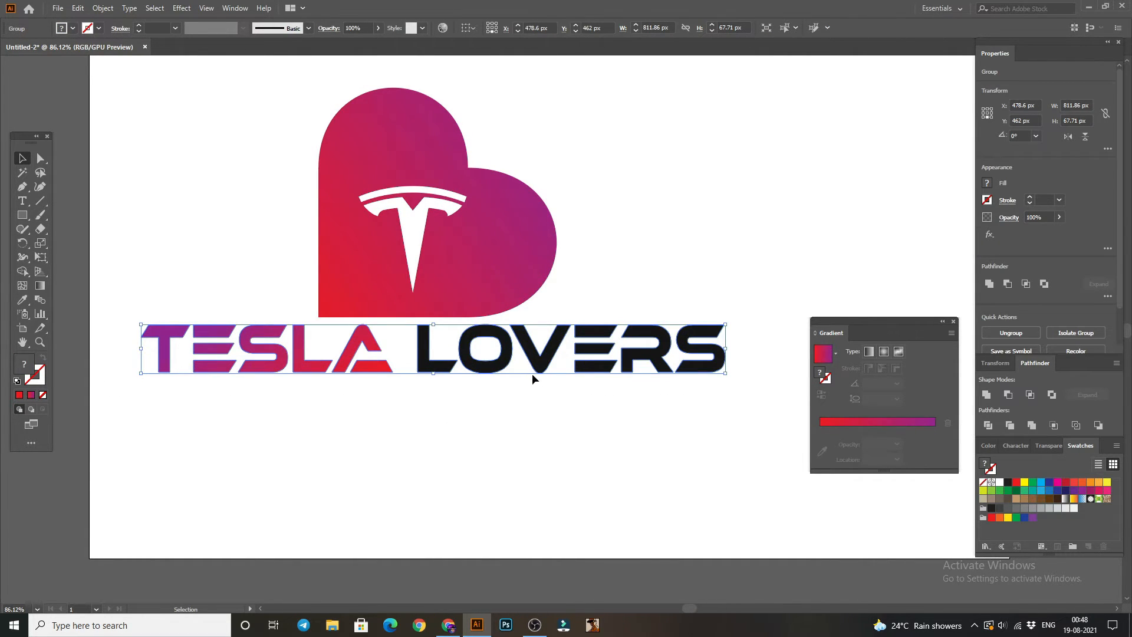
pyautogui.click(391, 437)
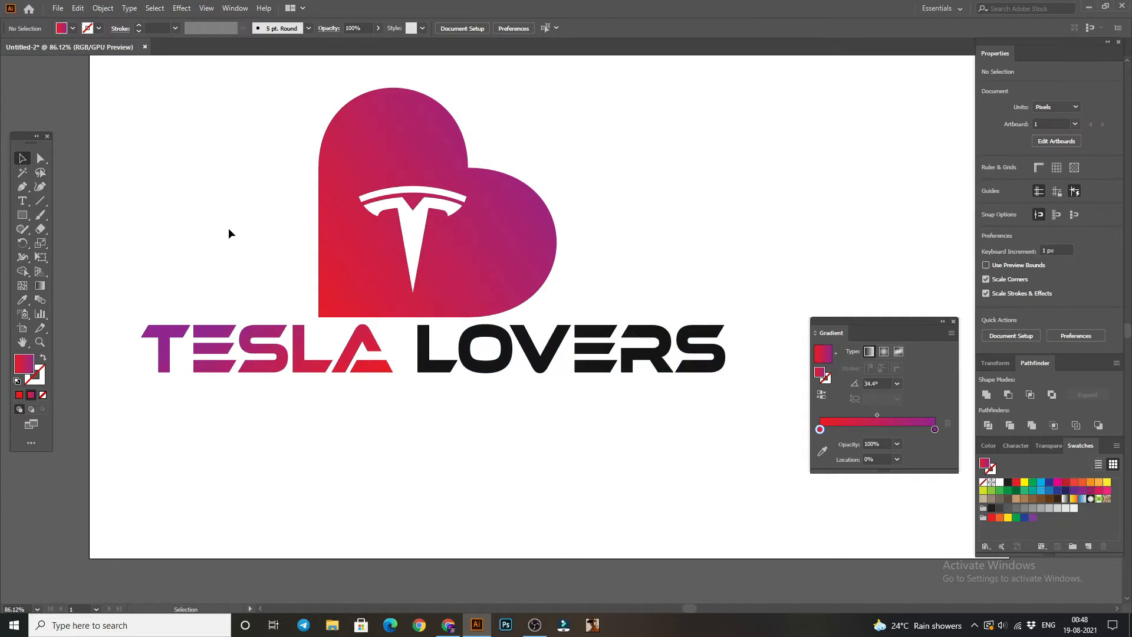
# Align the heart and the lettering group on their horizontal centres.
pyautogui.moveTo(229, 233); pyautogui.dragTo(496, 370)
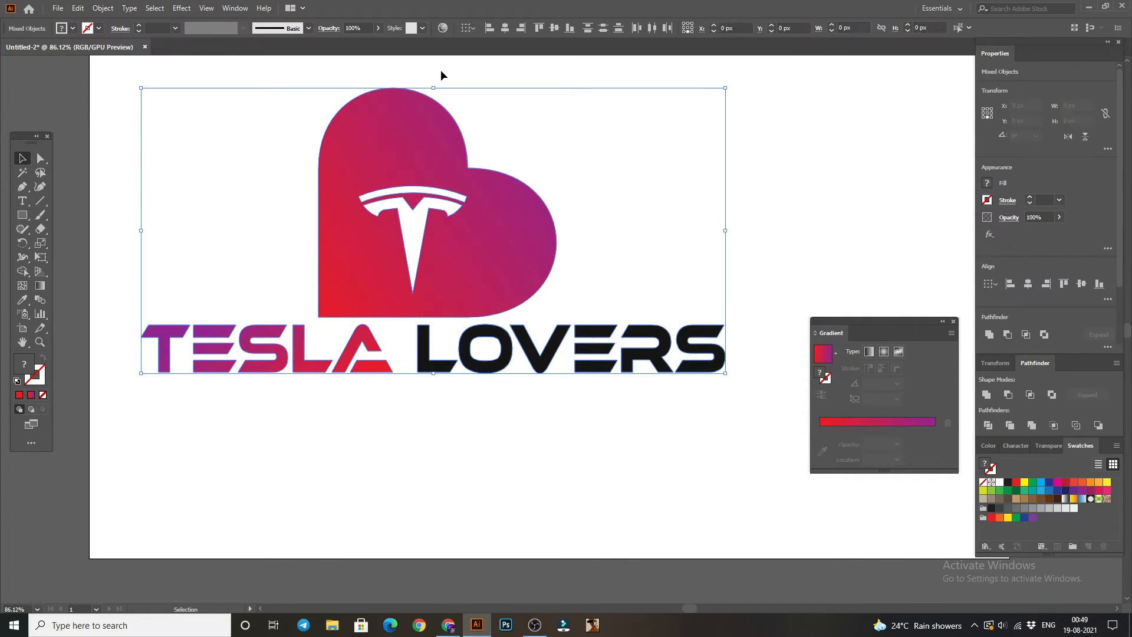
pyautogui.click(503, 28)
pyautogui.click(249, 161)
pyautogui.scroll(2, 375, 389)
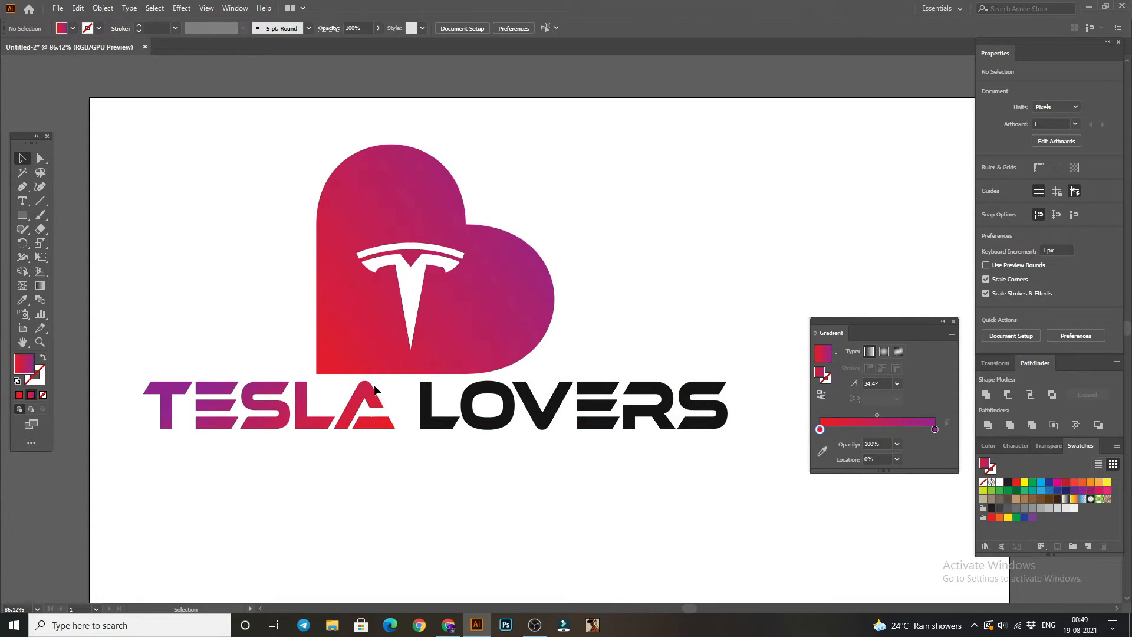
# Reflect the gradient heart across the vertical axis without making a copy.
pyautogui.click(358, 290)
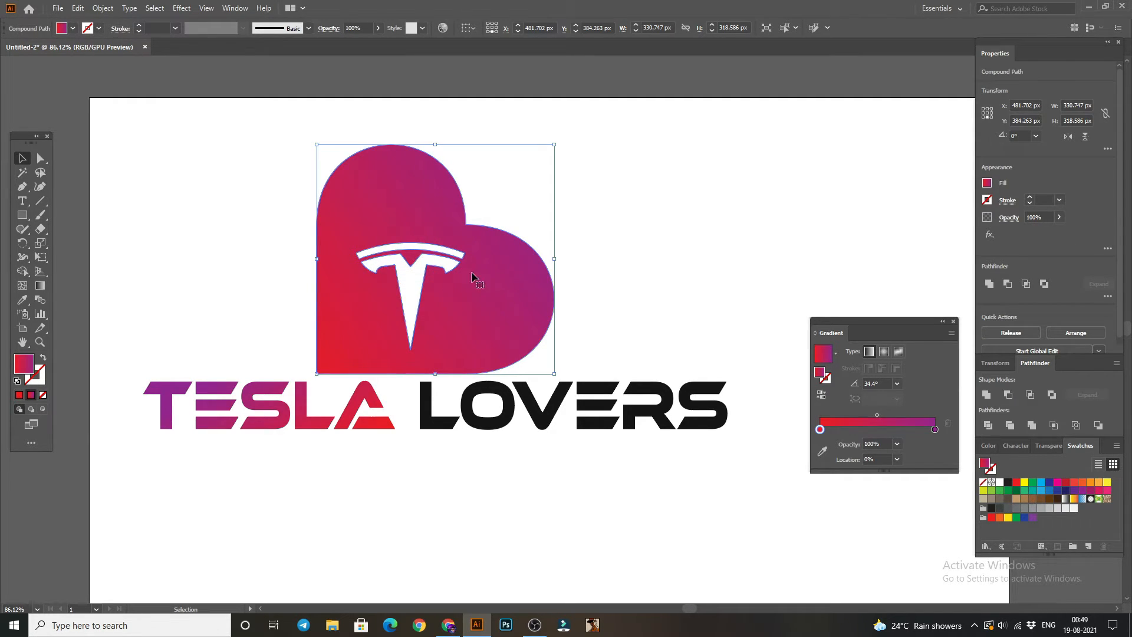
pyautogui.rightClick(493, 248)
pyautogui.moveTo(561, 364)
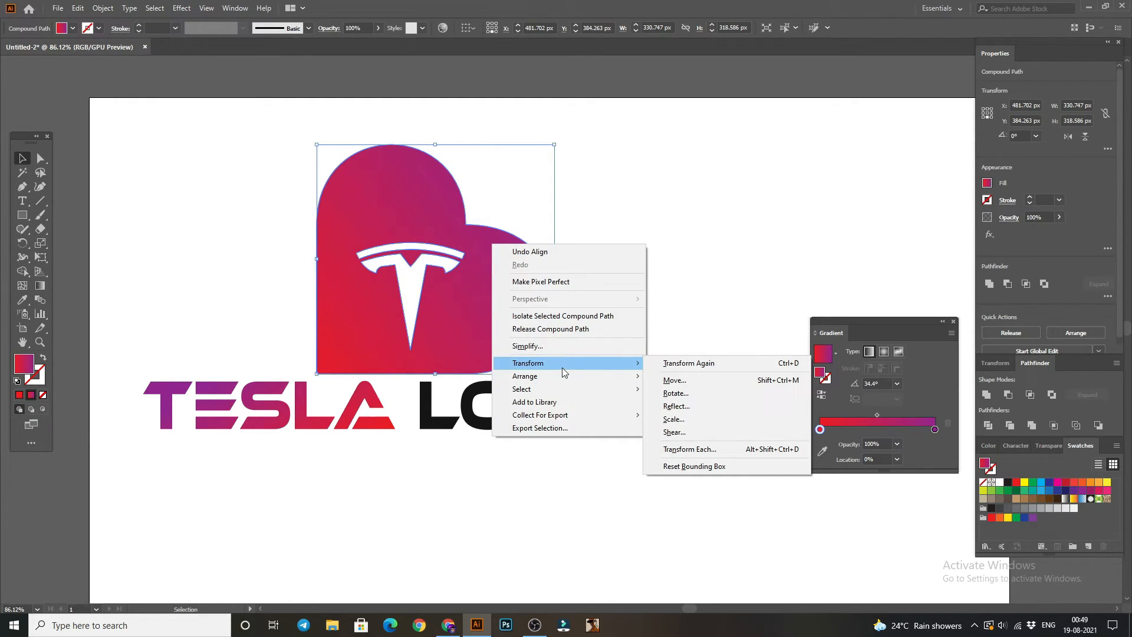
pyautogui.click(676, 405)
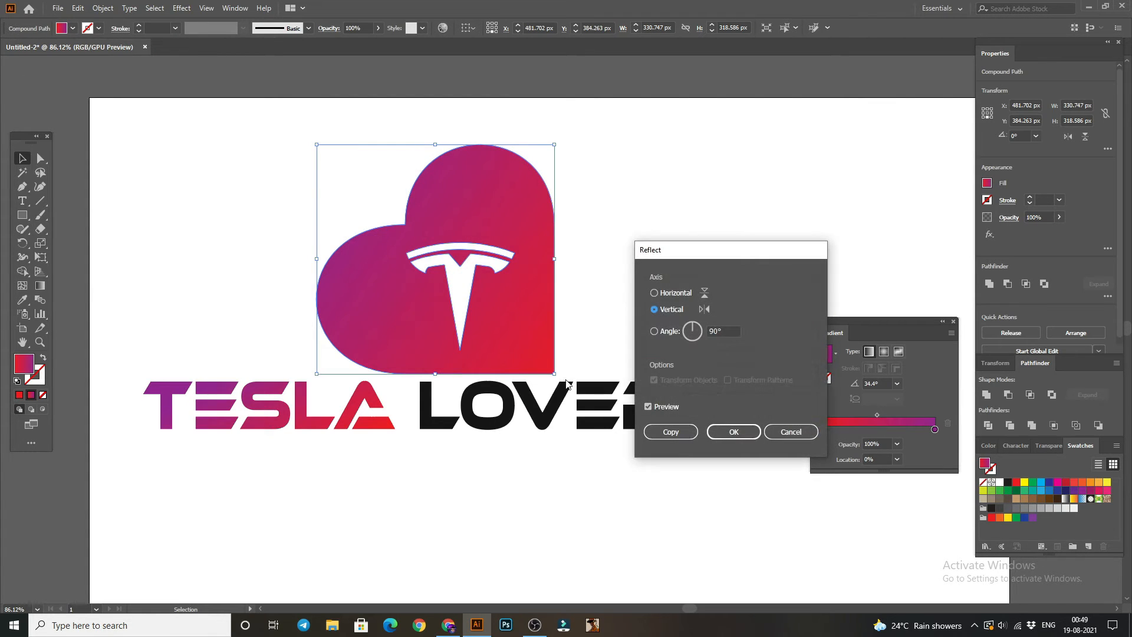
pyautogui.click(733, 432)
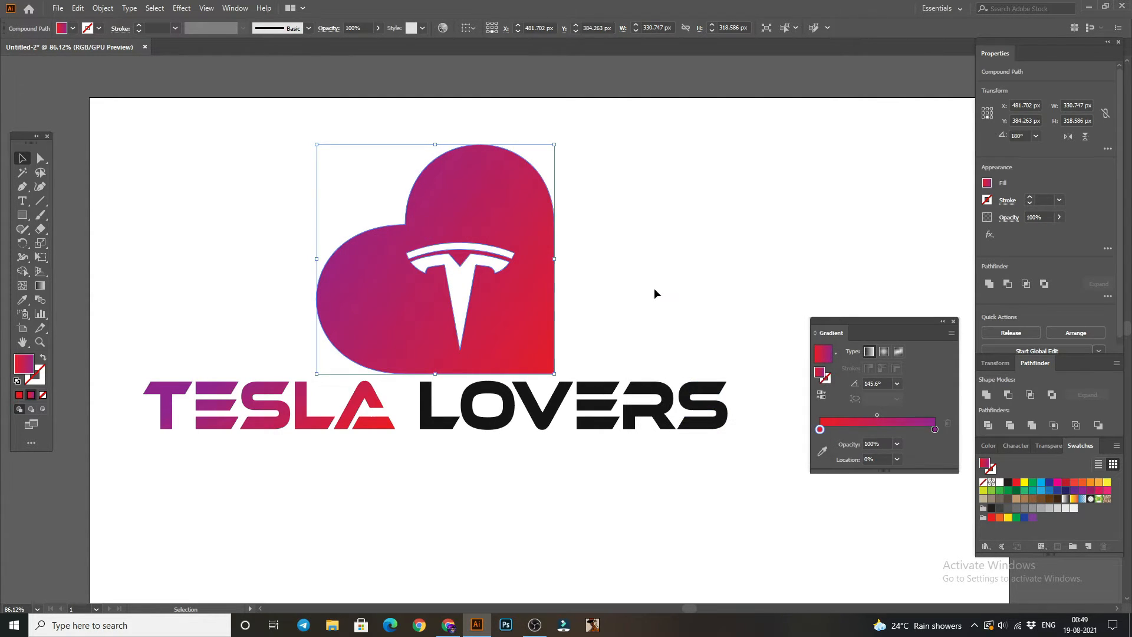
pyautogui.moveTo(246, 192); pyautogui.dragTo(574, 440)
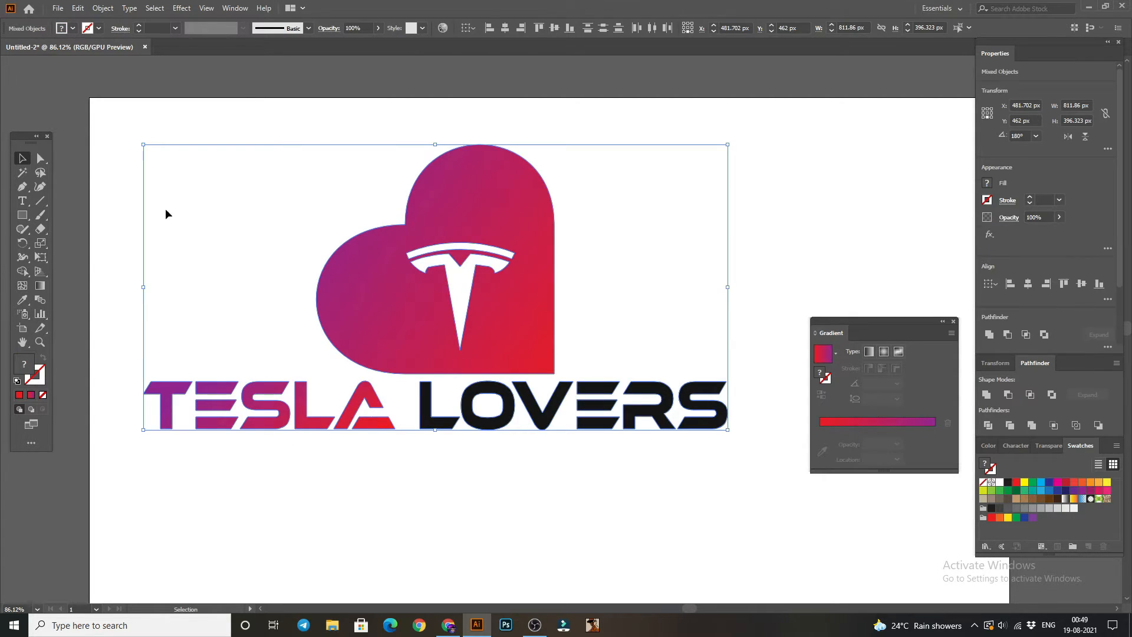
pyautogui.click(289, 139)
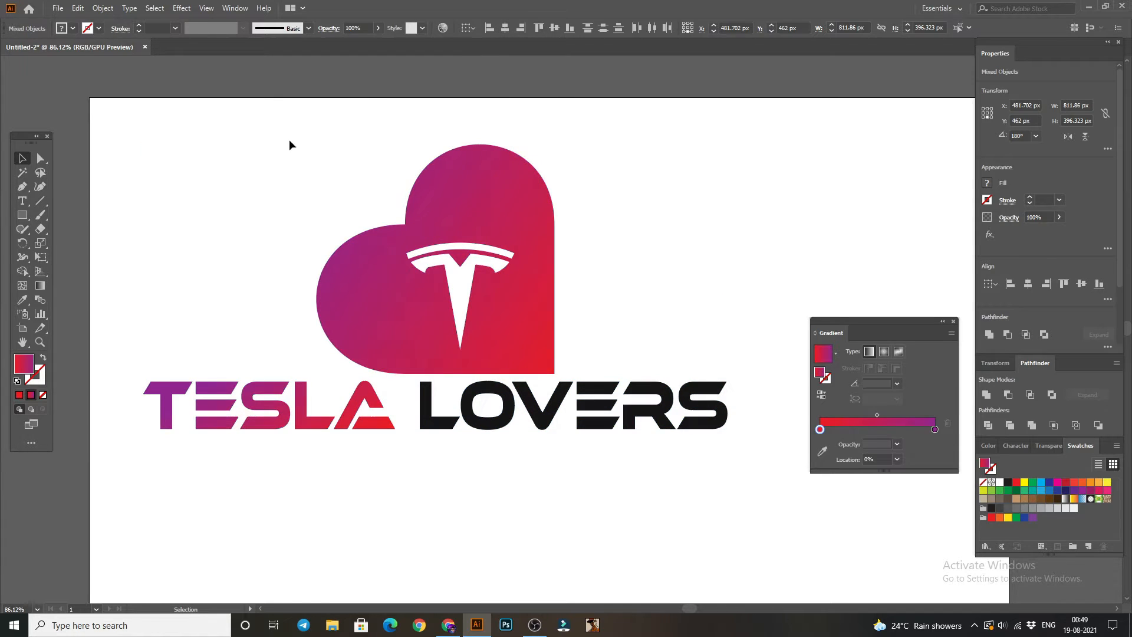
# Add the tagline "team support lovers king" as point text below the TESLA LOVERS lettering.
pyautogui.scroll(-2, 293, 335)
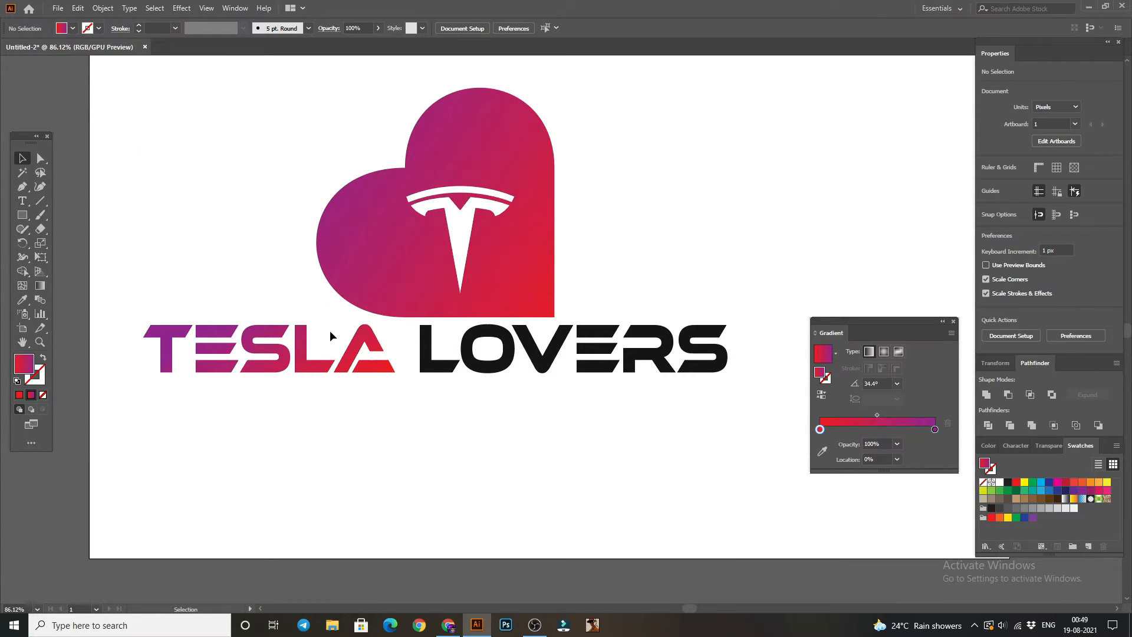
pyautogui.scroll(-1, 330, 331)
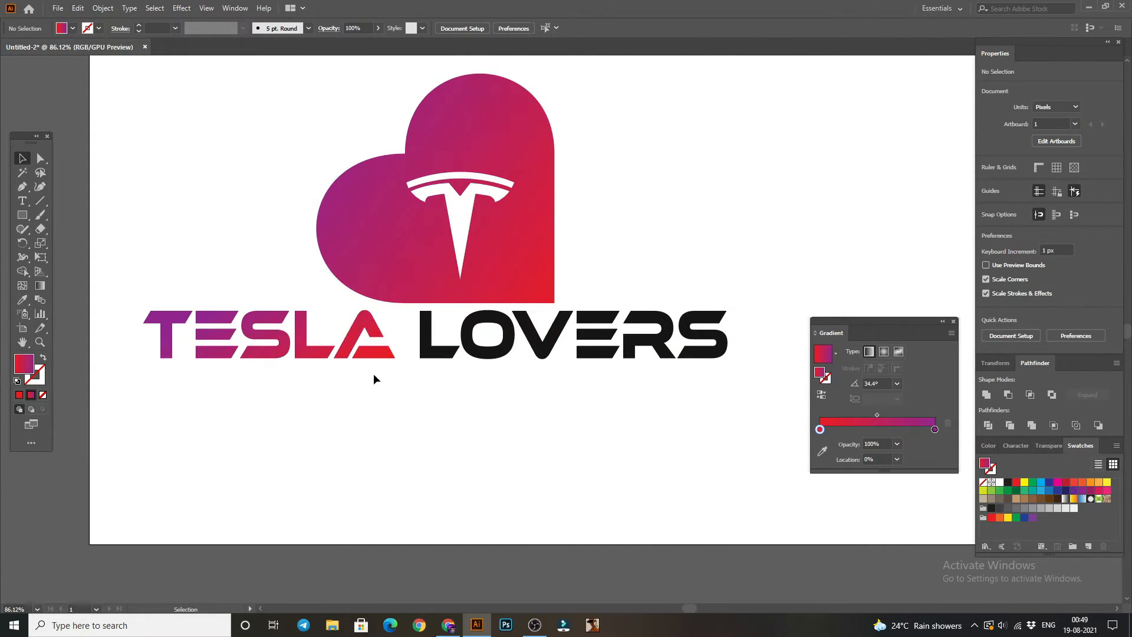
pyautogui.press('t')
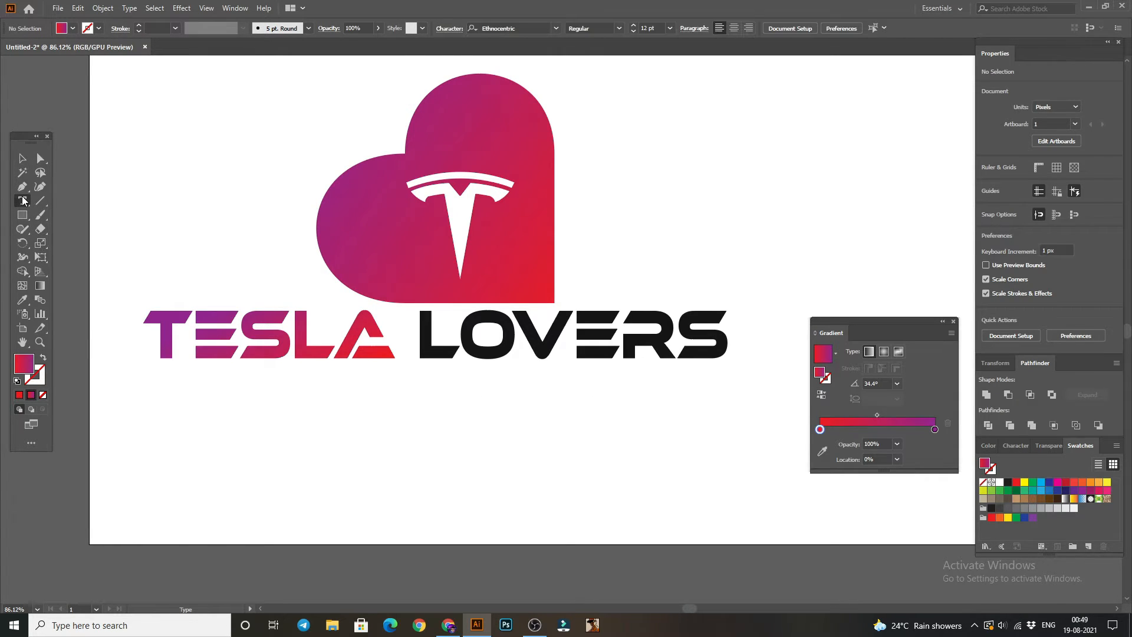
pyautogui.click(345, 388)
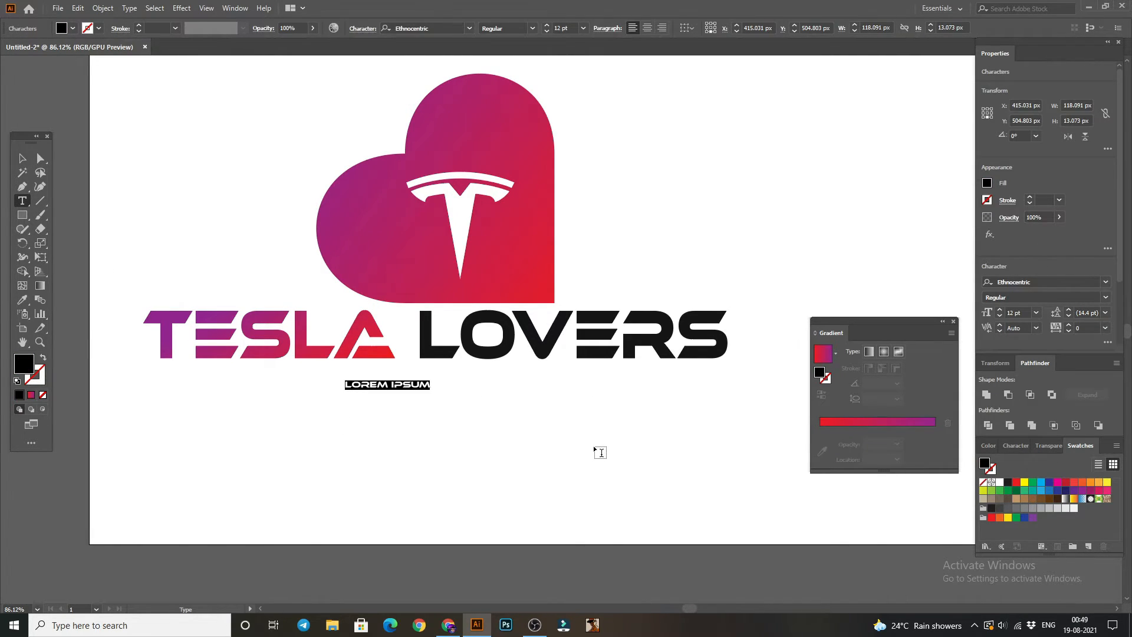
pyautogui.write('TEAM SUPPORT LOVERS KING')
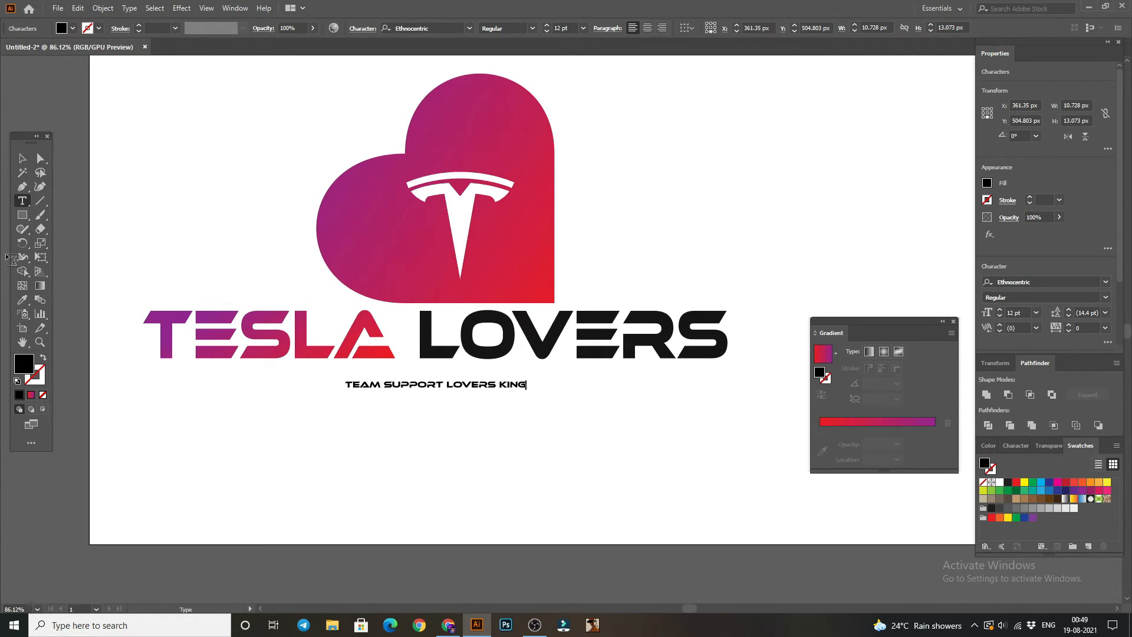
pyautogui.click(23, 158)
pyautogui.click(227, 226)
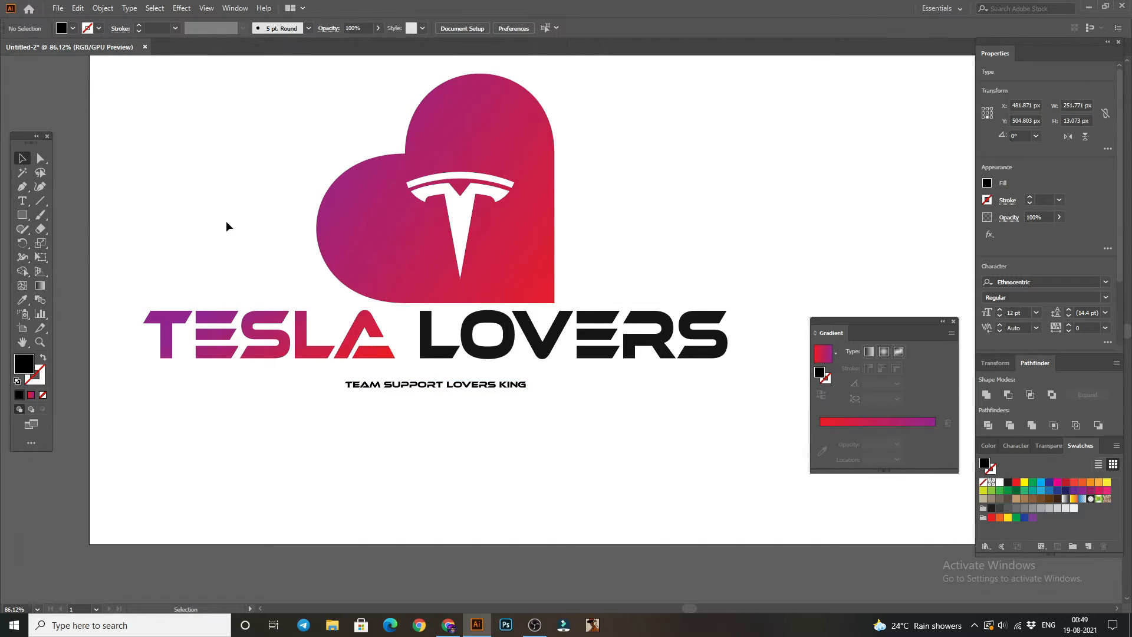
# Change the tagline's font to Lato Light.
pyautogui.doubleClick(427, 384)
pyautogui.moveTo(526, 385); pyautogui.dragTo(329, 391)
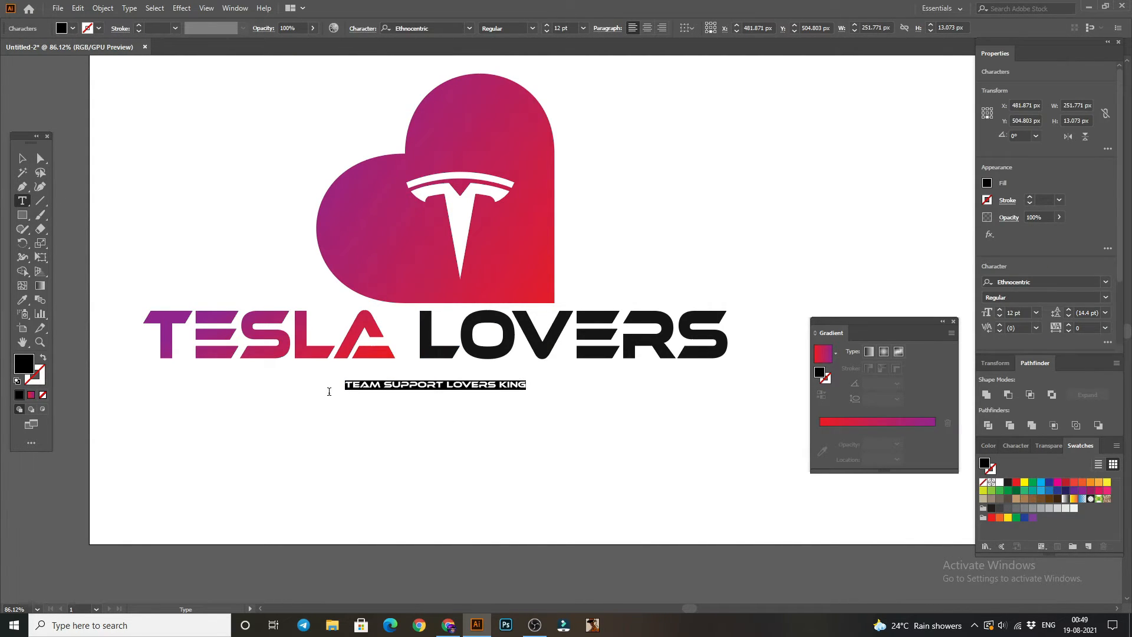
pyautogui.click(439, 27)
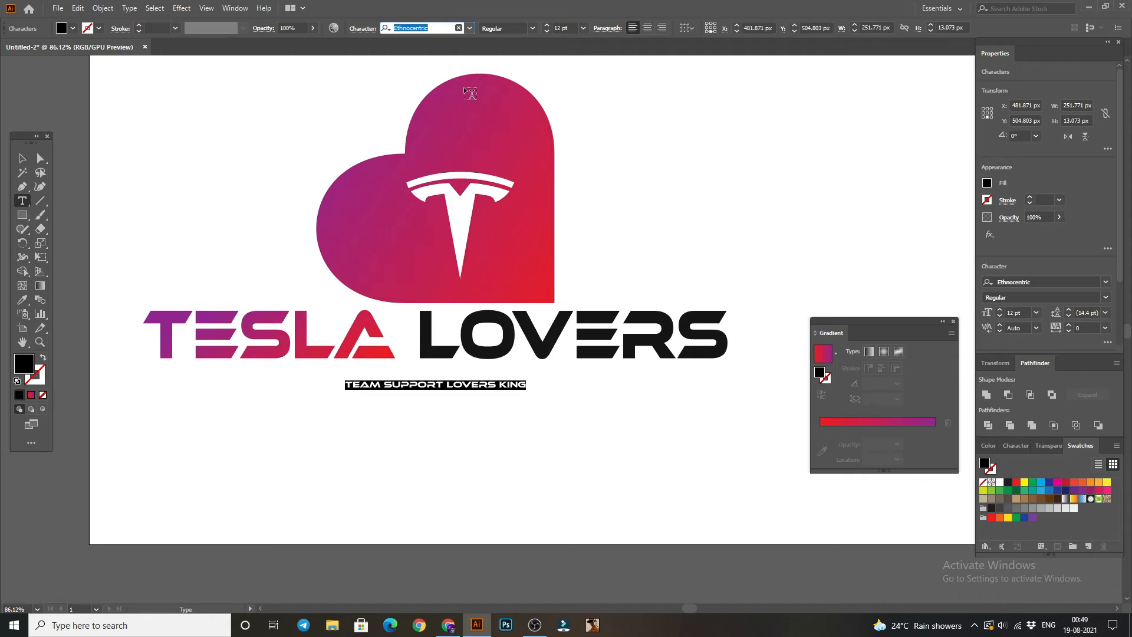
pyautogui.write('l')
pyautogui.click(456, 129)
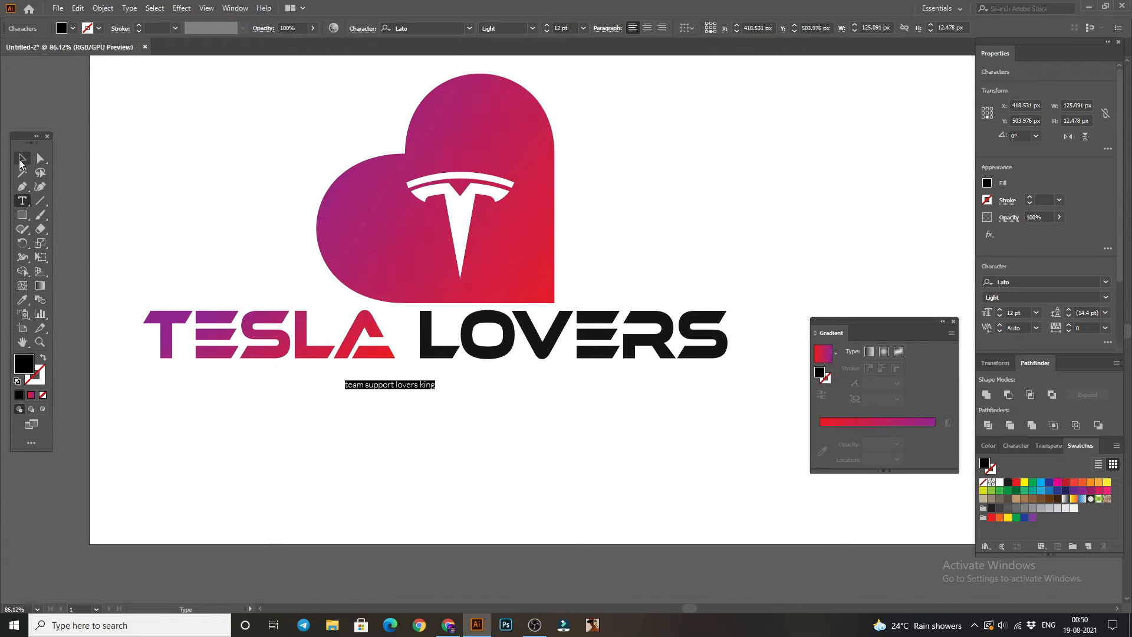
pyautogui.click(22, 159)
pyautogui.click(408, 407)
# Enlarge the tagline to about 30.4 pt and move it close beneath the middle of the TESLA LOVERS lettering.
pyautogui.hotkey('ctrl', 't')
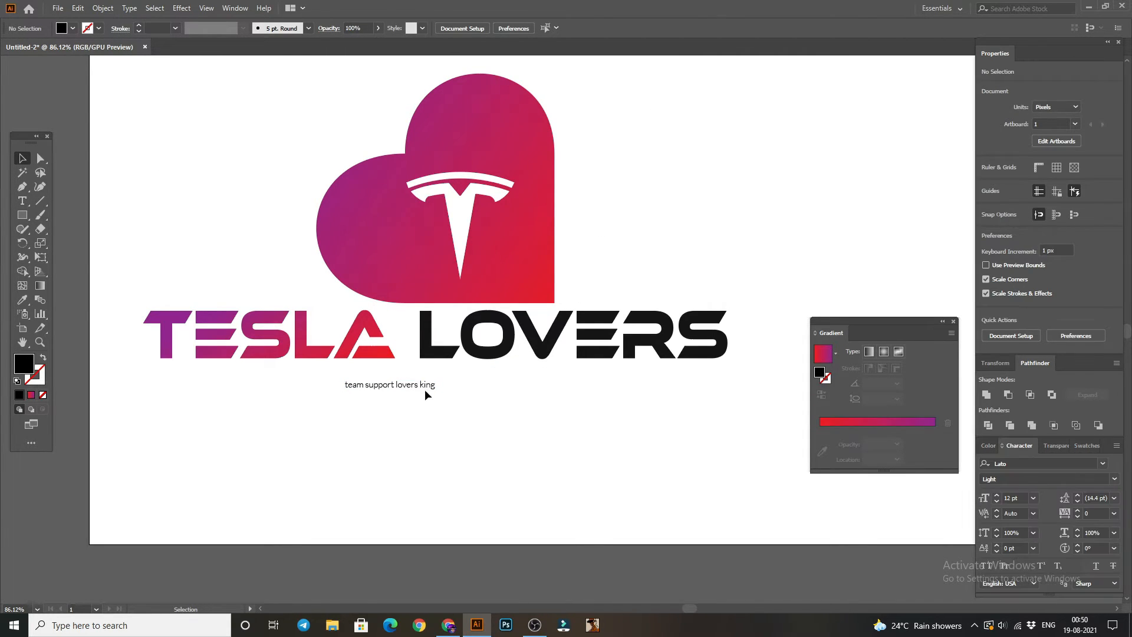
pyautogui.hotkey('shift', 'Tab')
pyautogui.click(430, 388)
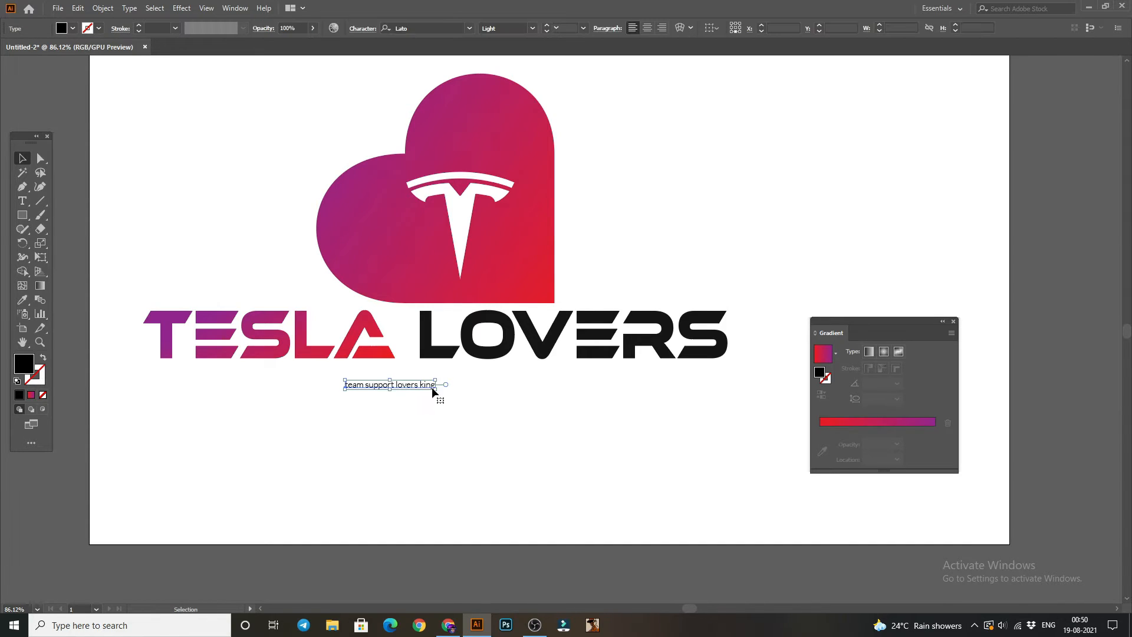
pyautogui.moveTo(435, 388); pyautogui.dragTo(575, 403)
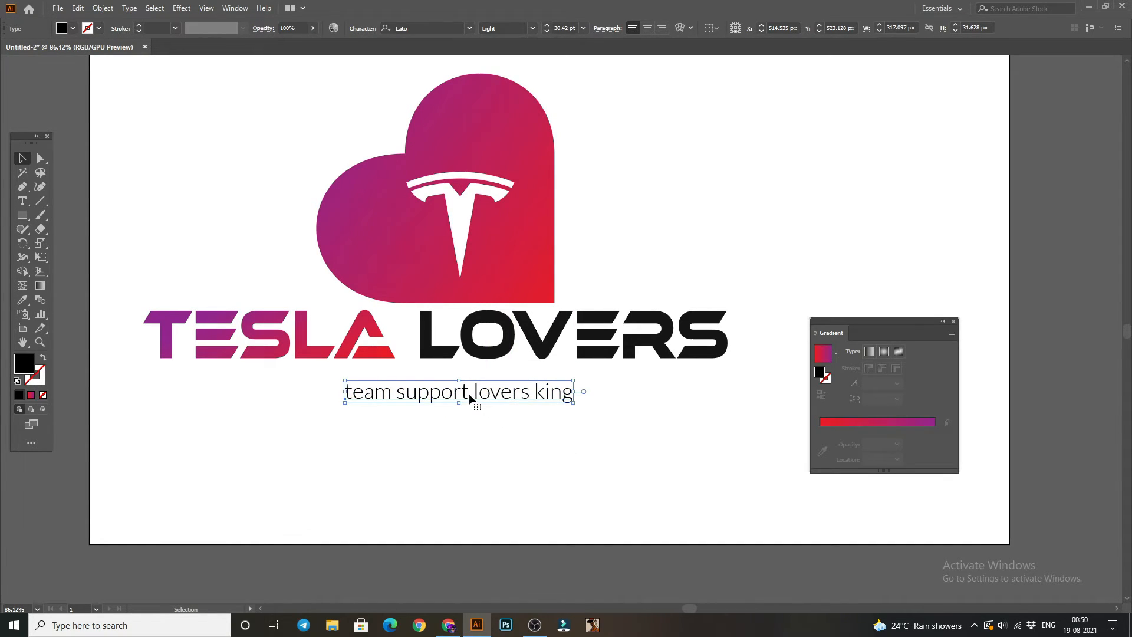
pyautogui.moveTo(469, 394); pyautogui.dragTo(449, 393)
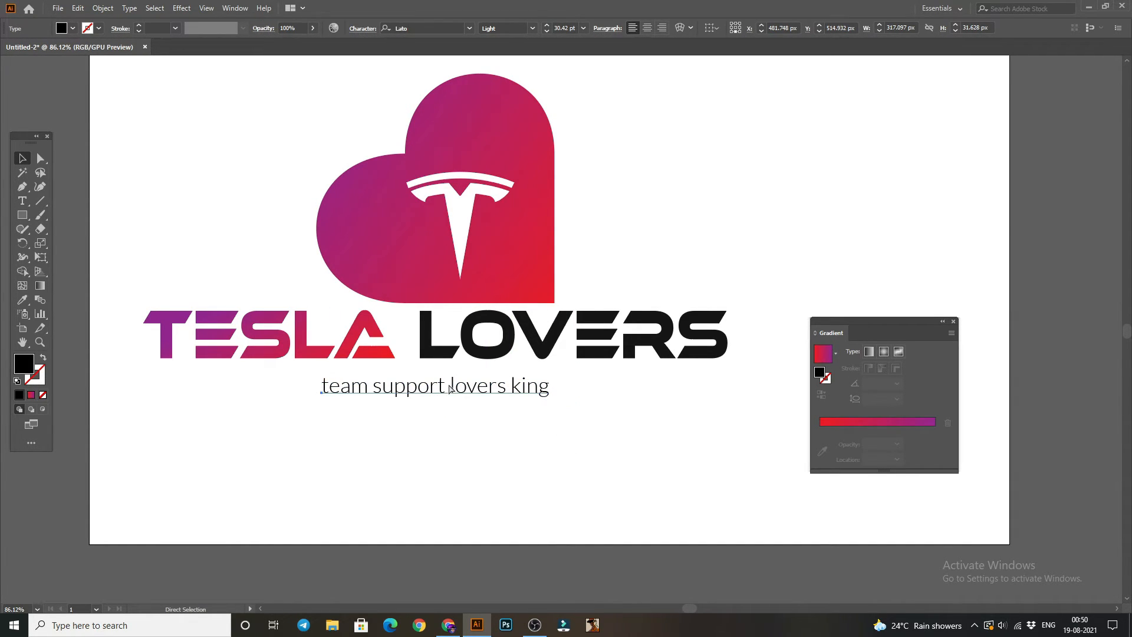
pyautogui.click(397, 405)
# Reduce the tagline to about 25 pt and reposition it centrally beneath the lettering.
pyautogui.press('a')
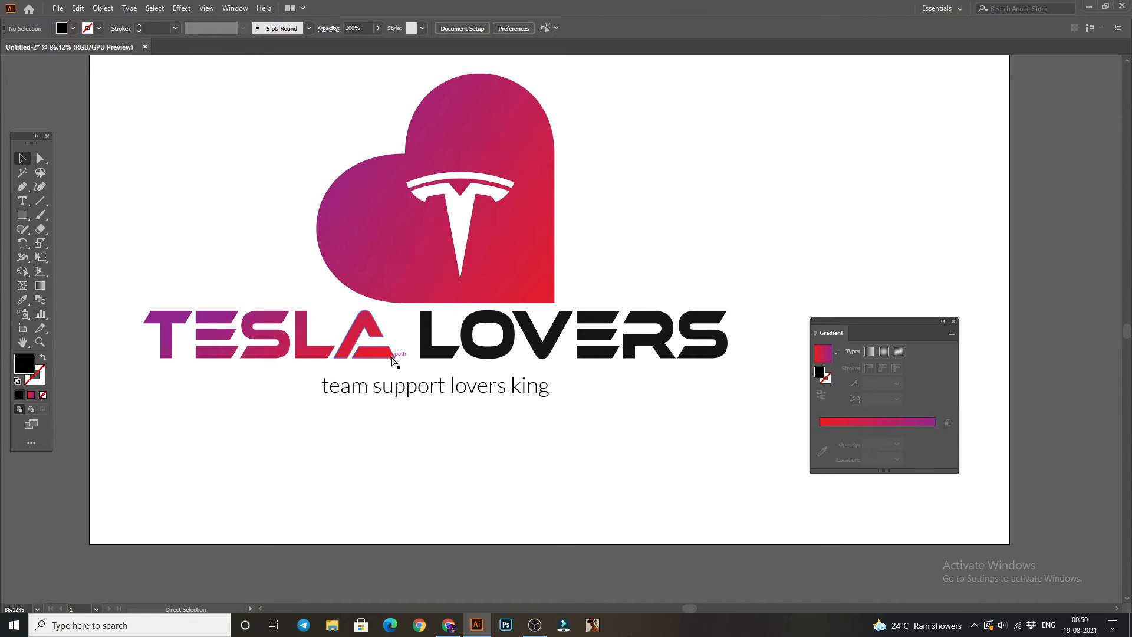
pyautogui.hotkey('ctrl', 't')
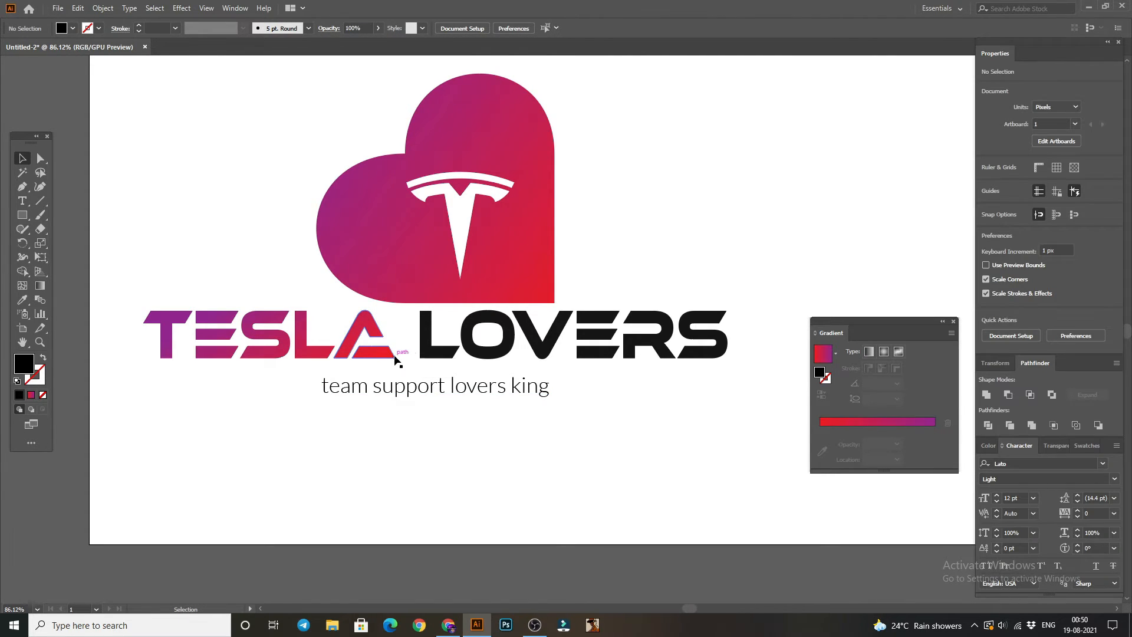
pyautogui.click(454, 390)
pyautogui.moveTo(454, 390); pyautogui.dragTo(463, 390)
pyautogui.moveTo(560, 396); pyautogui.dragTo(542, 391)
pyautogui.click(508, 404)
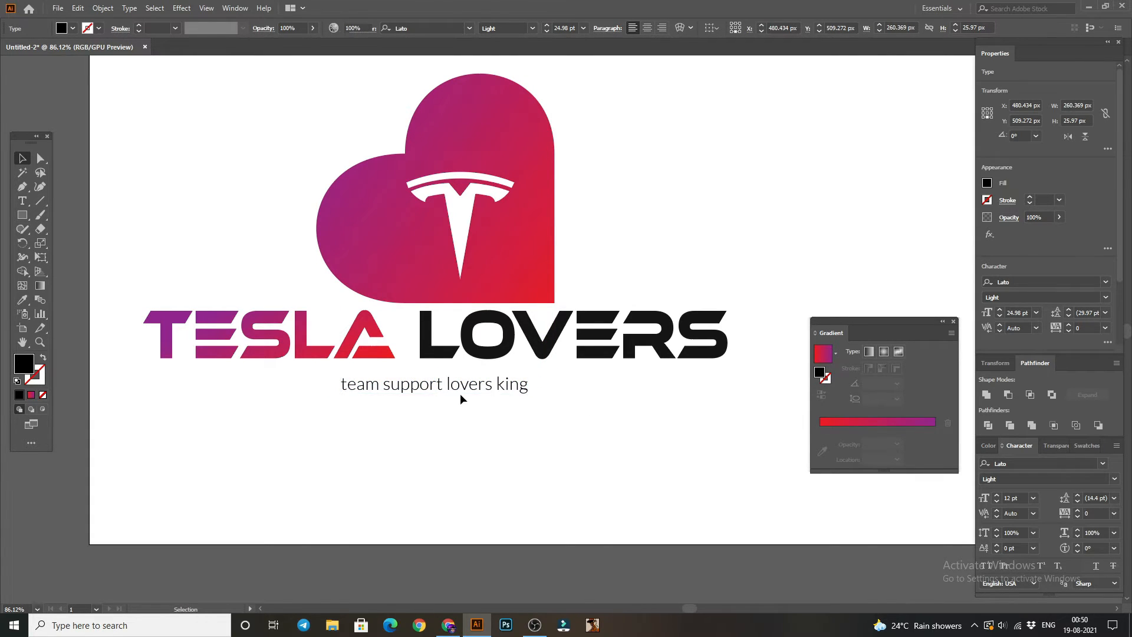
pyautogui.moveTo(462, 395); pyautogui.dragTo(466, 387)
# Capitalise each word of the tagline so it reads "Team Support Lovers King".
pyautogui.press('t')
pyautogui.click(351, 384)
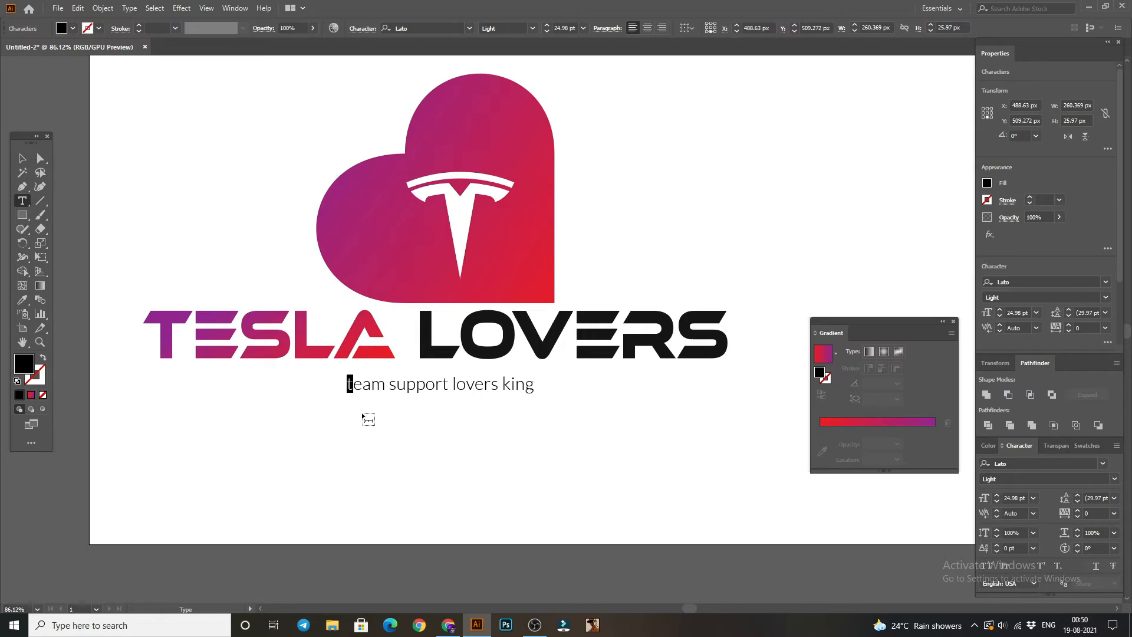
pyautogui.press('Delete')
pyautogui.write('T')
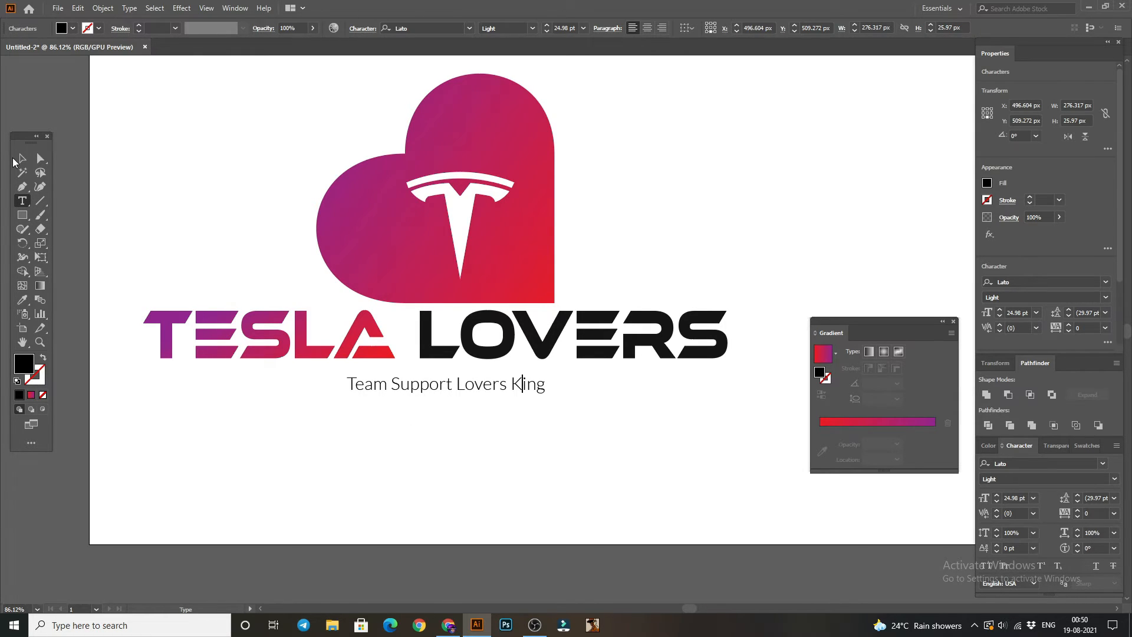
pyautogui.press('Escape')
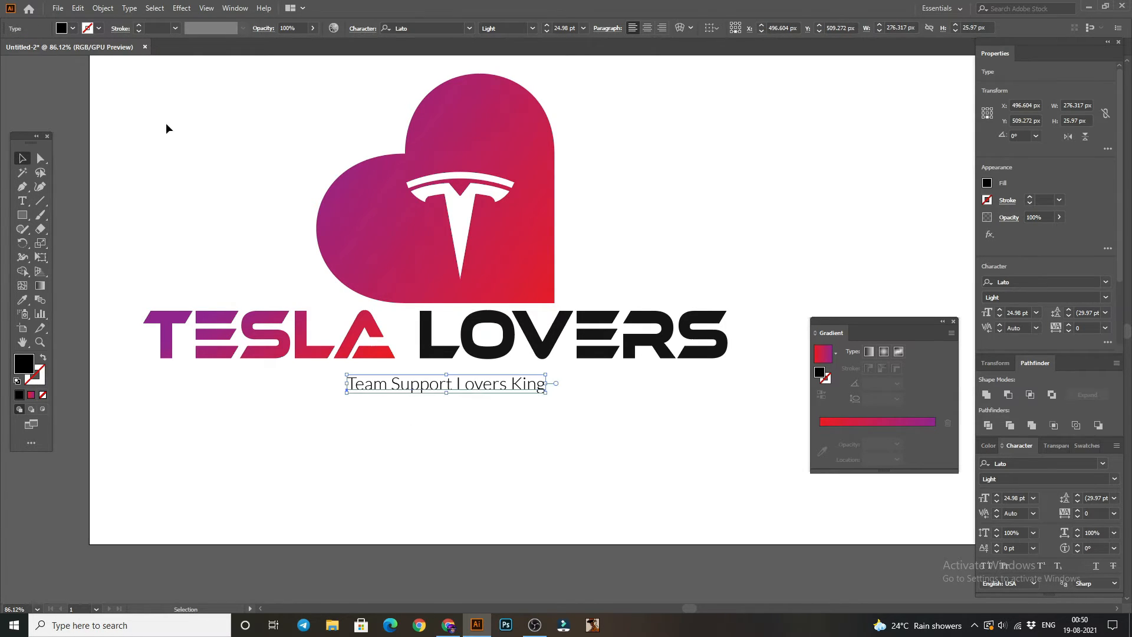
pyautogui.click(167, 126)
# Draw a straight horizontal Pen path about 611 px long from the tagline's first letter to beyond the end of LOVERS.
pyautogui.press('p')
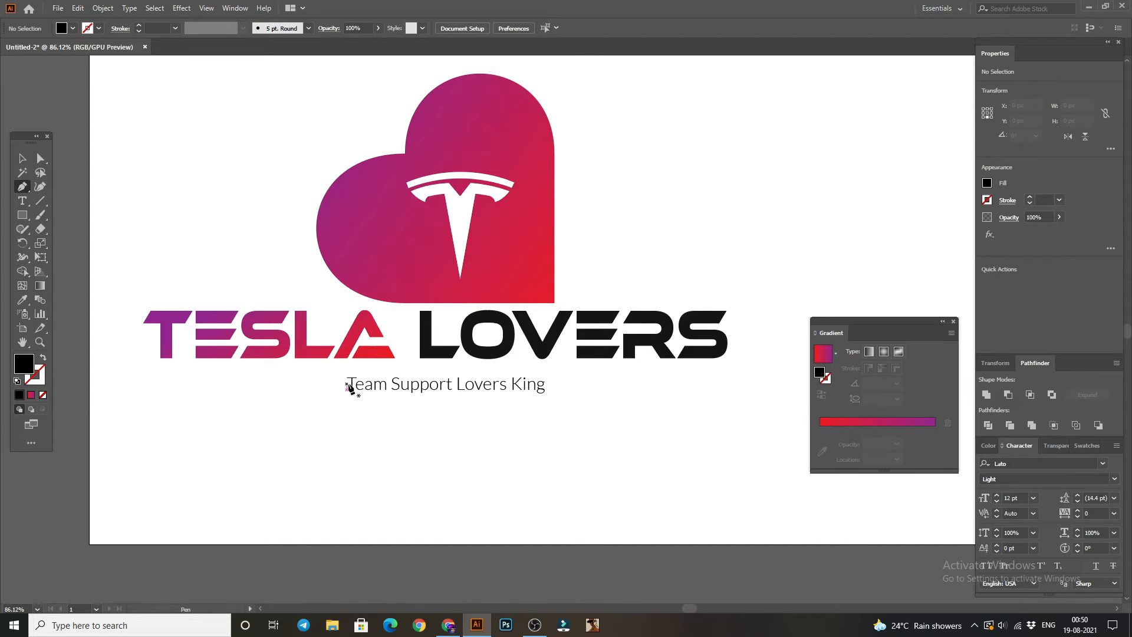
pyautogui.click(347, 383)
pyautogui.keyDown('shift'); pyautogui.click(787, 390); pyautogui.keyUp('shift')
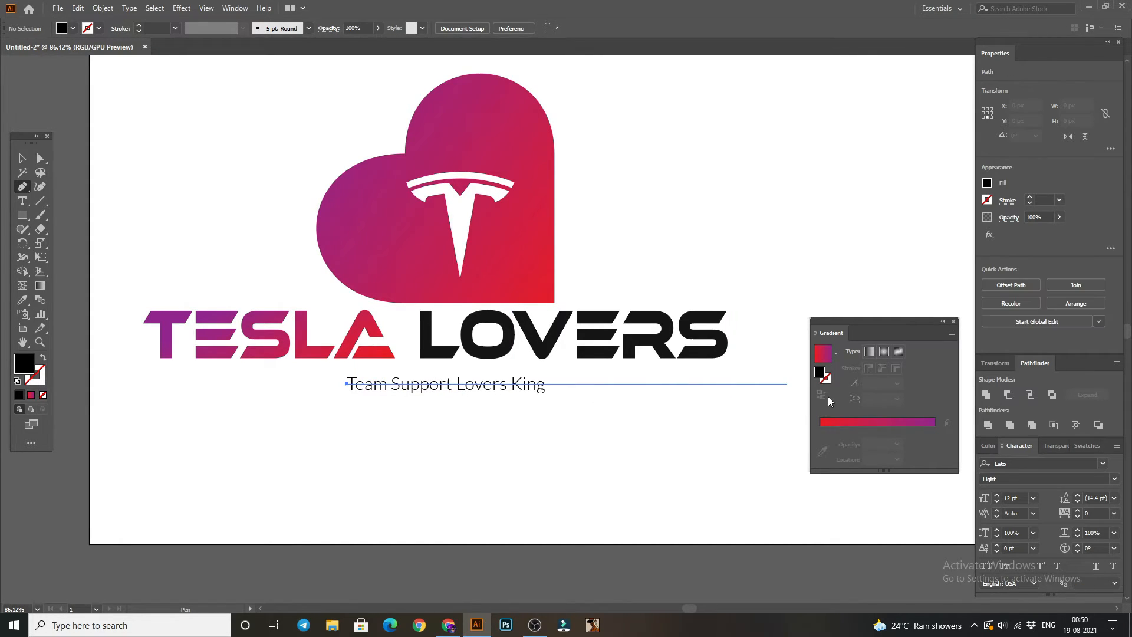
pyautogui.click(23, 158)
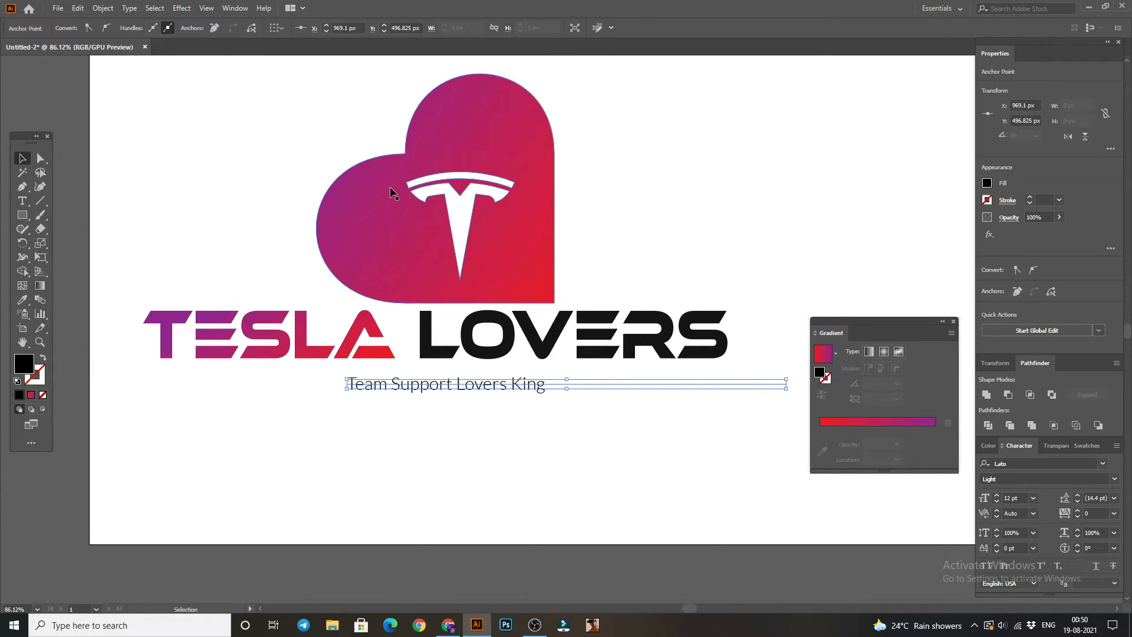
pyautogui.click(282, 252)
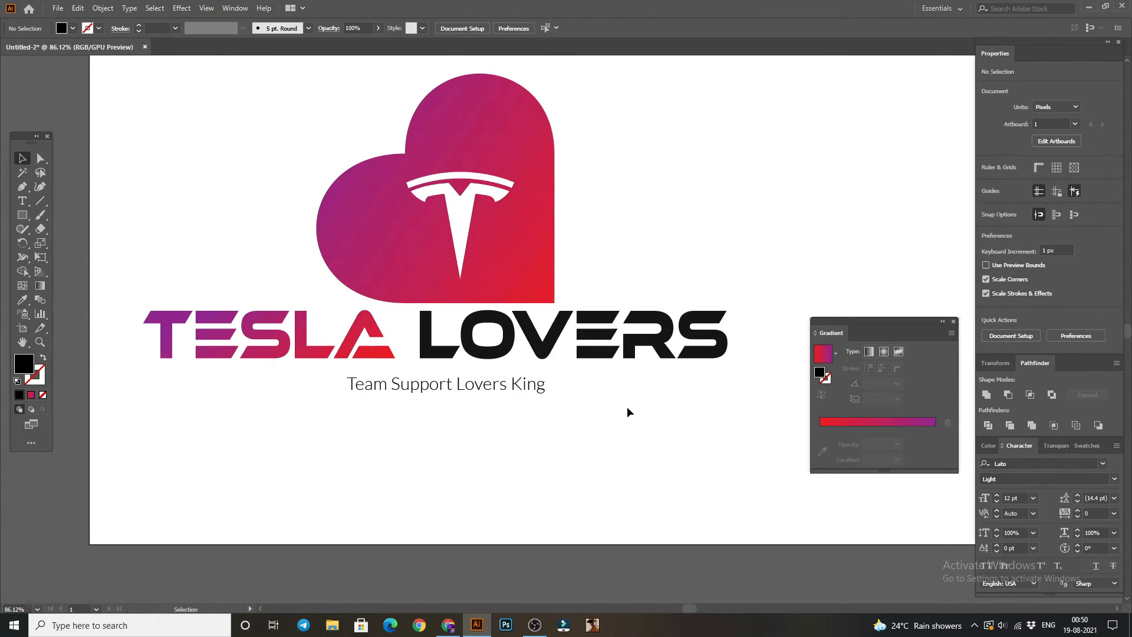
# Give the horizontal line a black 1 pt stroke and no fill.
pyautogui.click(622, 383)
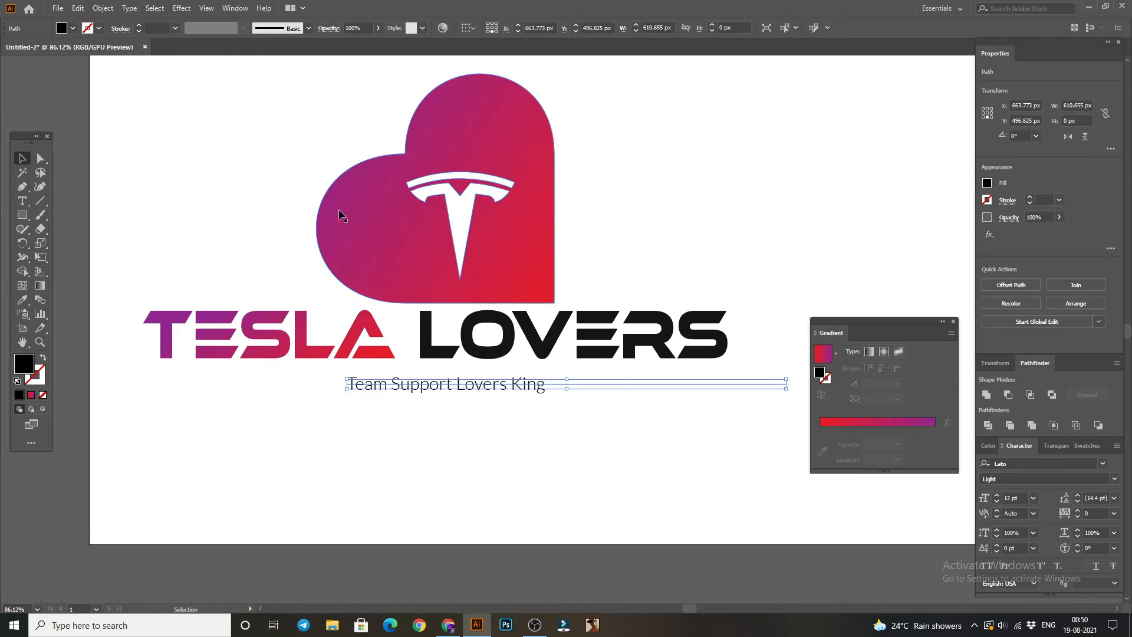
pyautogui.click(140, 27)
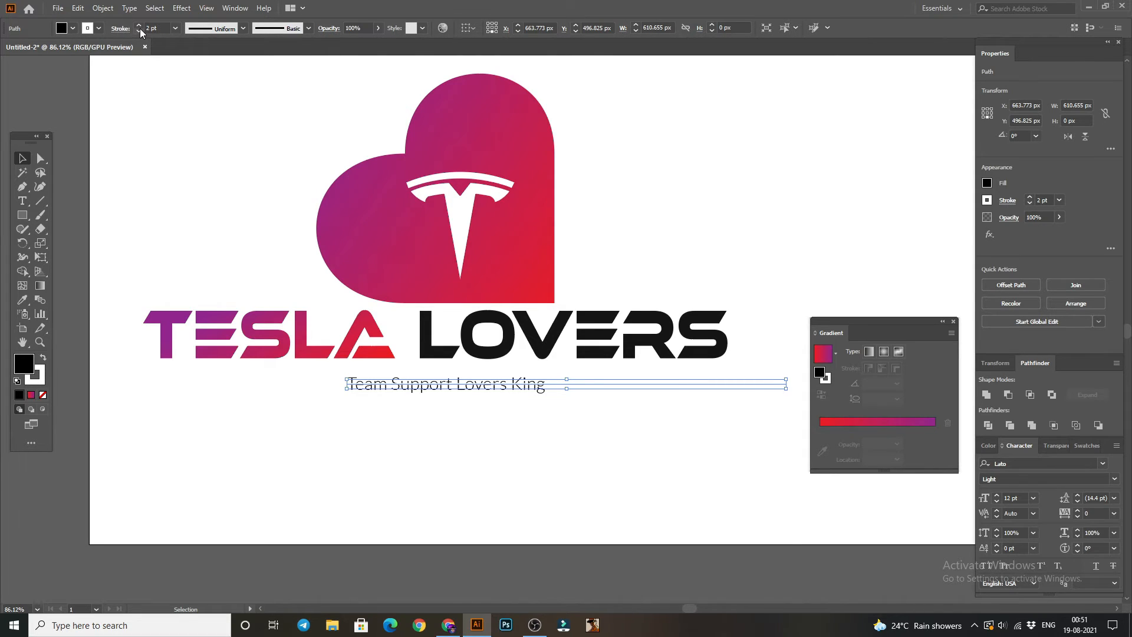
pyautogui.click(139, 26)
pyautogui.click(45, 378)
pyautogui.click(43, 395)
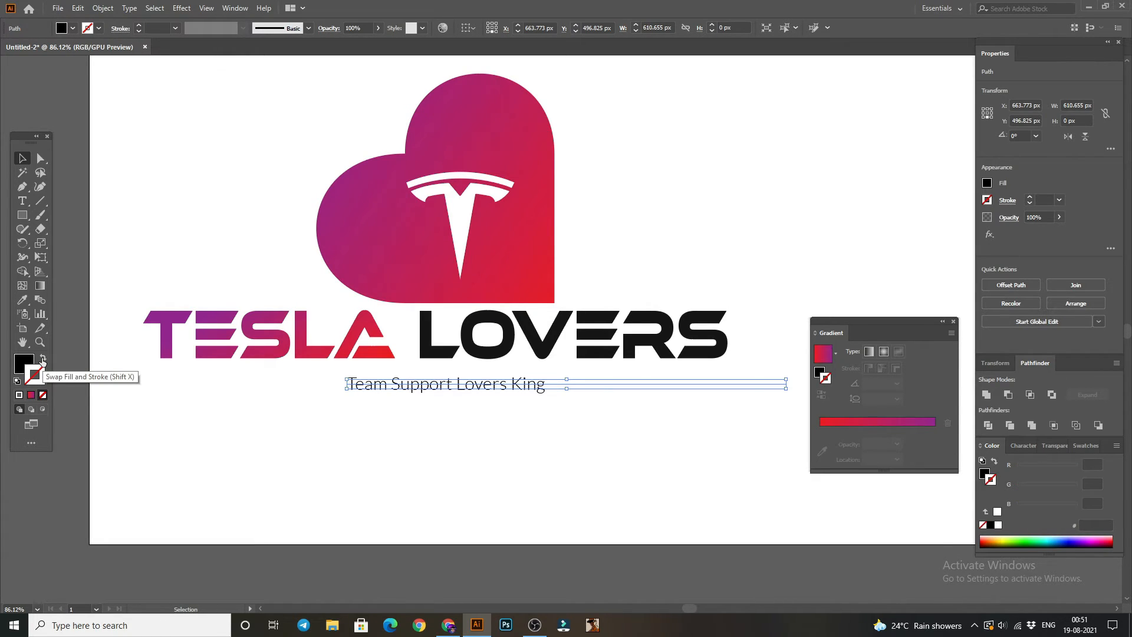
pyautogui.click(42, 361)
pyautogui.click(154, 245)
# Move the line behind the tagline and stretch it to about 812 px to span the full TESLA LOVERS lettering.
pyautogui.moveTo(589, 384); pyautogui.dragTo(404, 387)
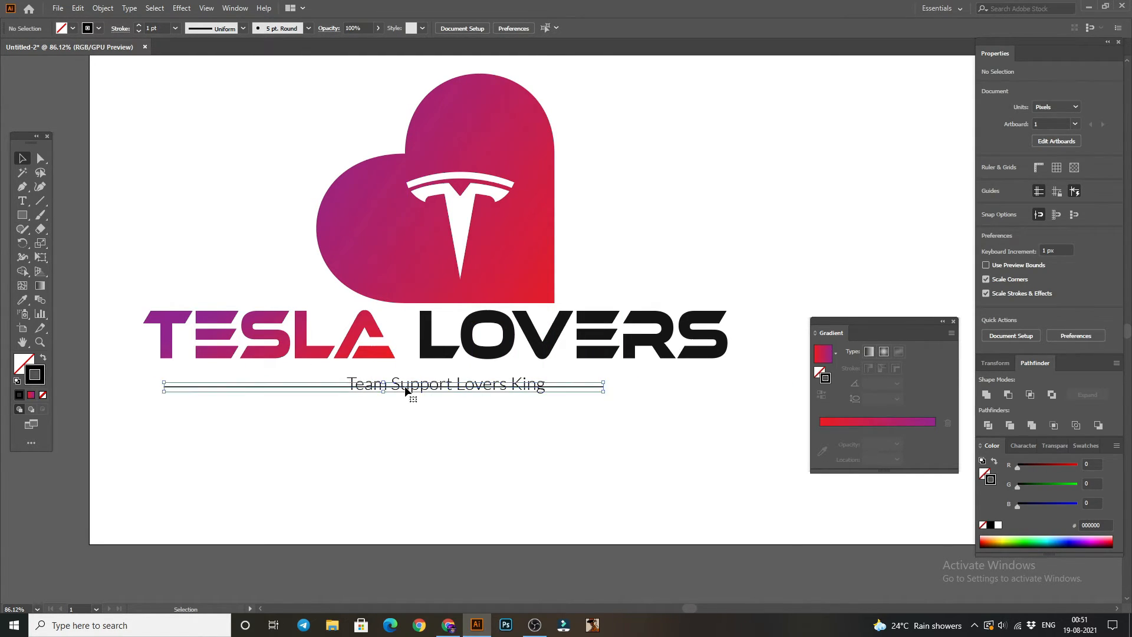
pyautogui.press('Up')
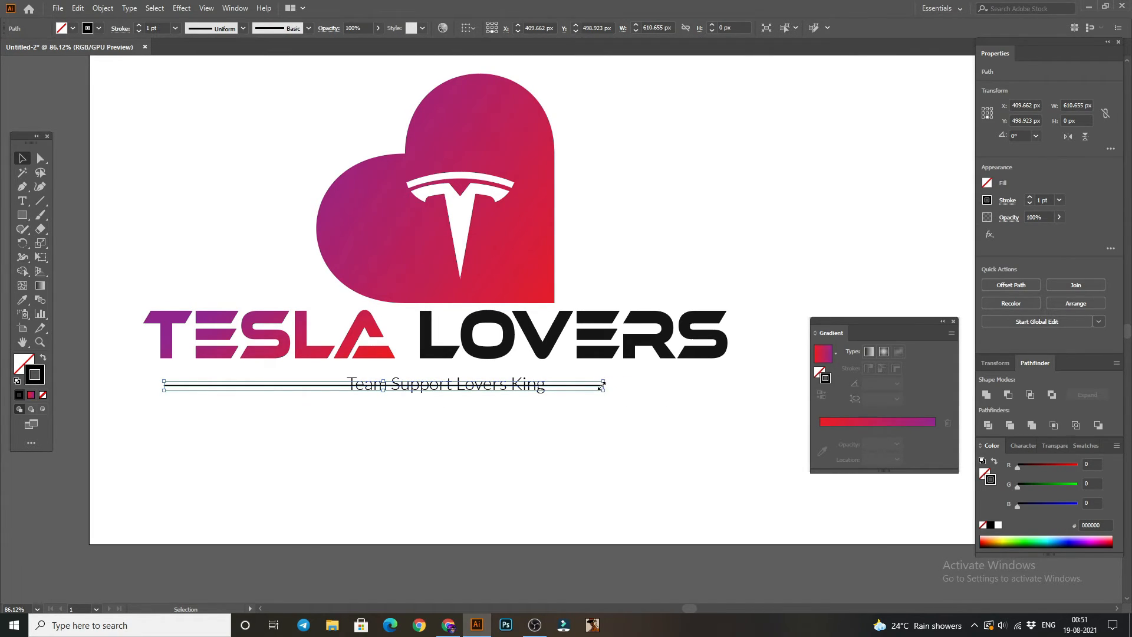
pyautogui.moveTo(602, 386); pyautogui.dragTo(727, 384)
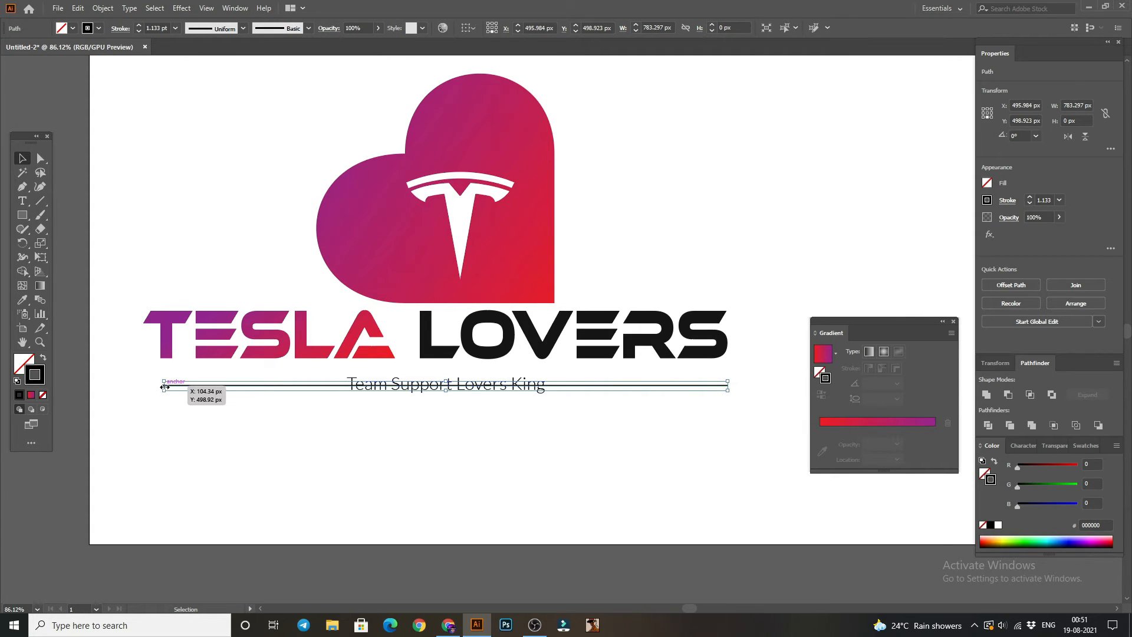
pyautogui.moveTo(165, 387); pyautogui.dragTo(143, 385)
pyautogui.click(339, 417)
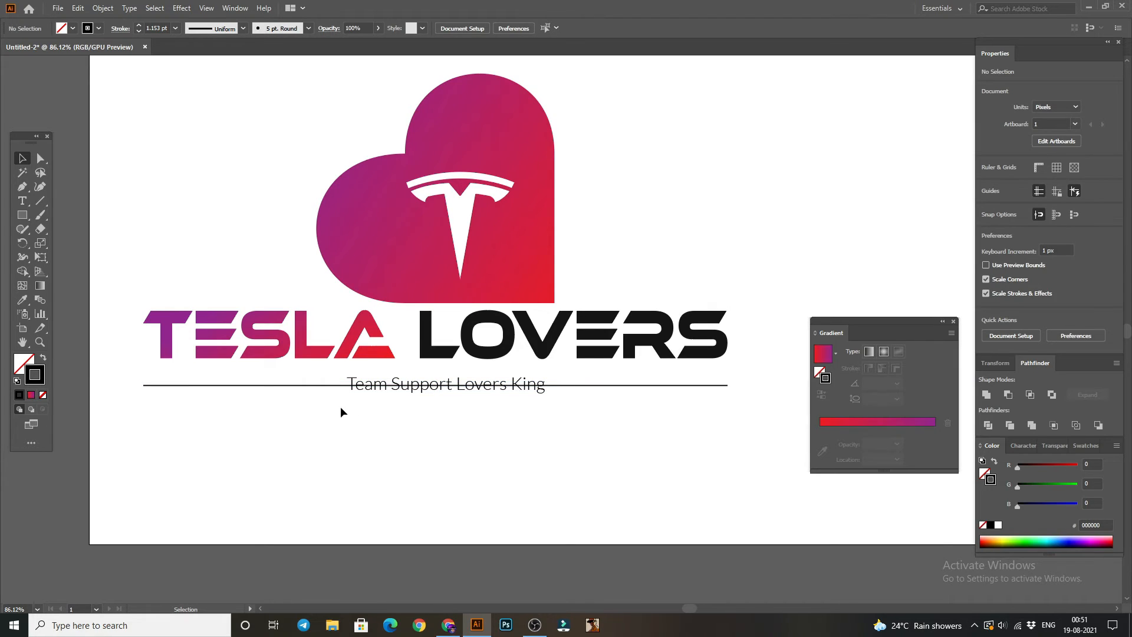
# Expand the tagline text into shapes with Object and Fill enabled.
pyautogui.press('z')
pyautogui.moveTo(335, 382); pyautogui.dragTo(454, 443)
pyautogui.moveTo(455, 443); pyautogui.dragTo(427, 480)
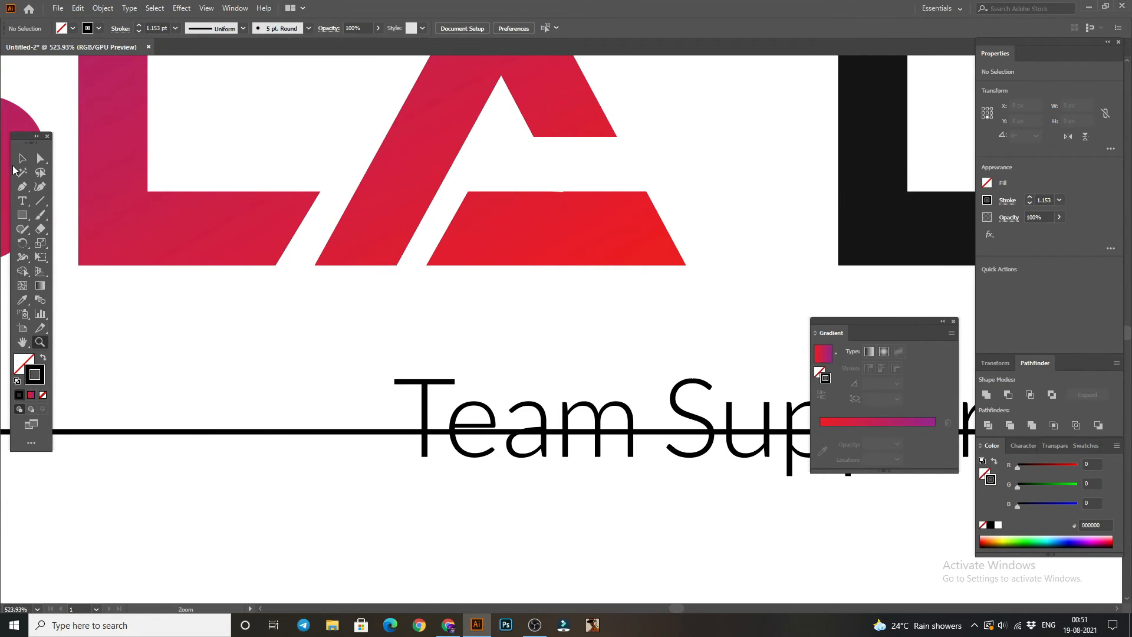
pyautogui.click(22, 159)
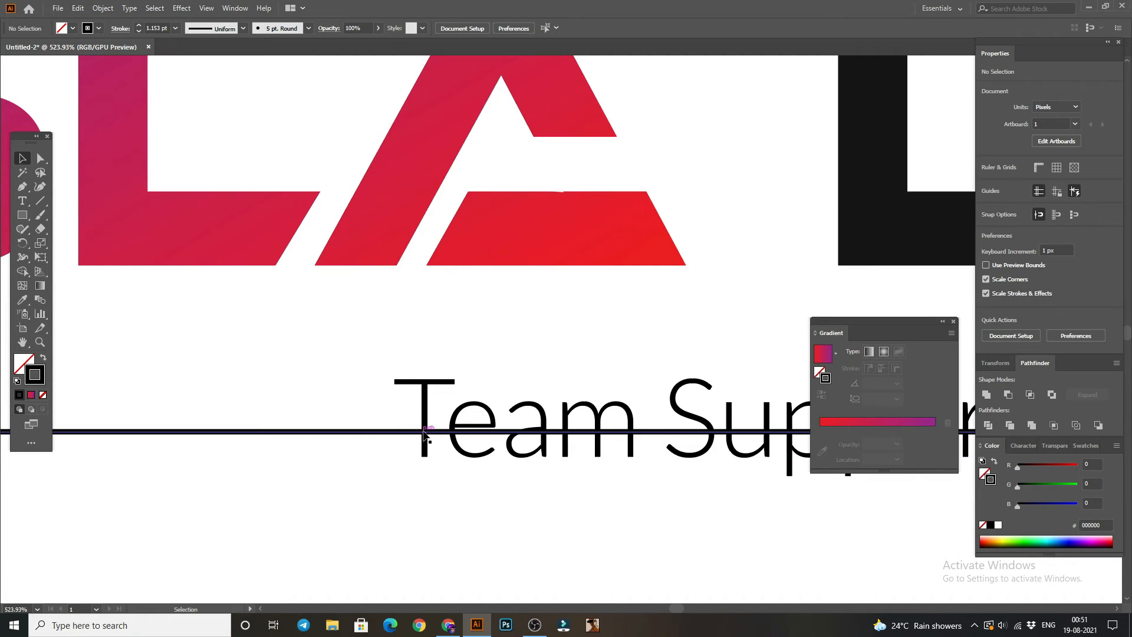
pyautogui.click(527, 451)
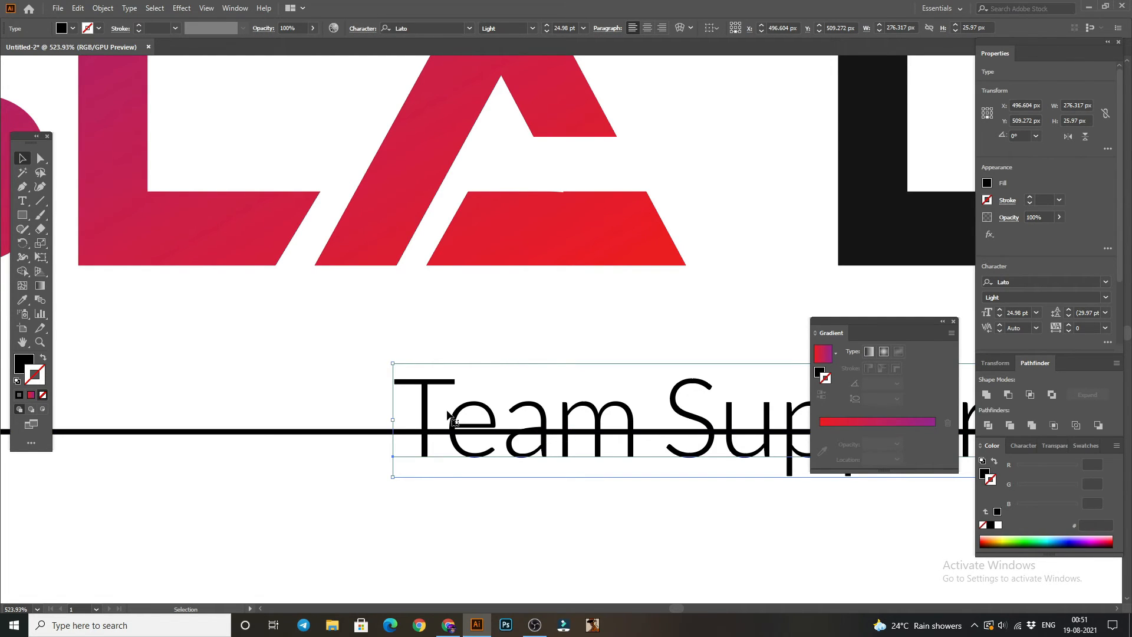
pyautogui.click(102, 8)
pyautogui.click(118, 147)
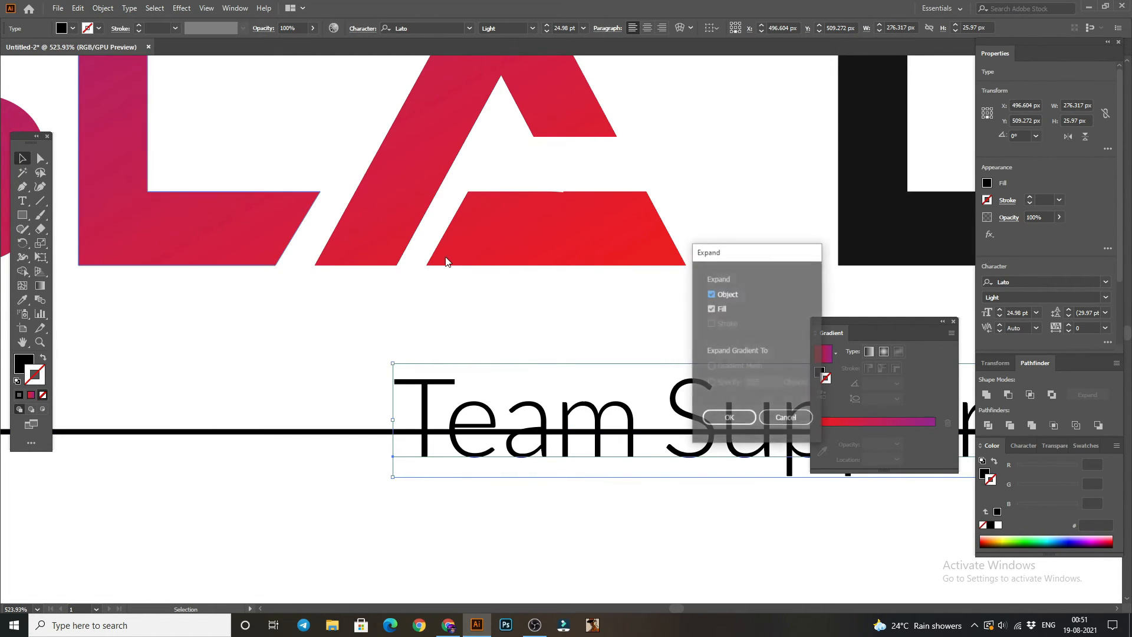
pyautogui.click(730, 418)
# Cut the horizontal line with the Scissors tool at the T of Team and at the g of King.
pyautogui.moveTo(284, 383); pyautogui.dragTo(344, 435)
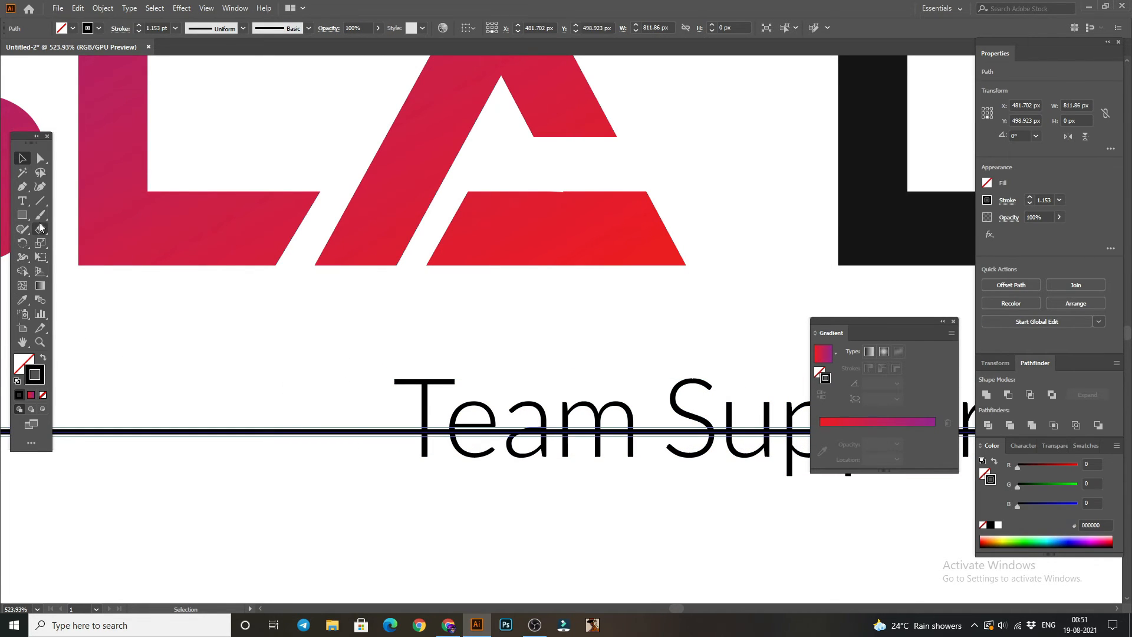
pyautogui.moveTo(40, 228); pyautogui.dragTo(80, 247)
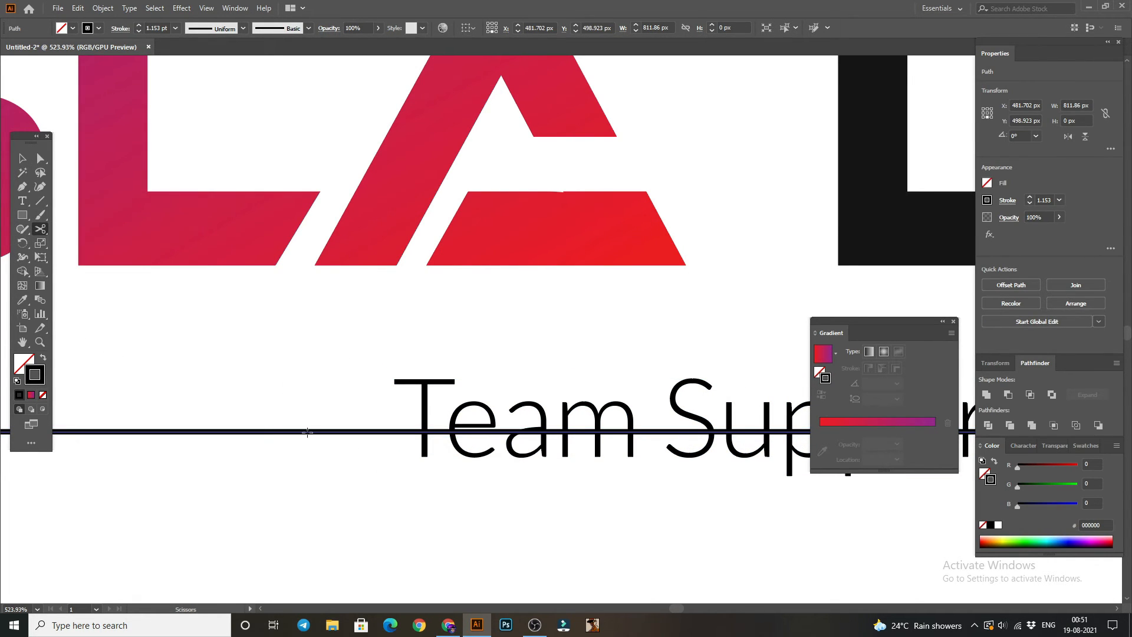
pyautogui.click(408, 431)
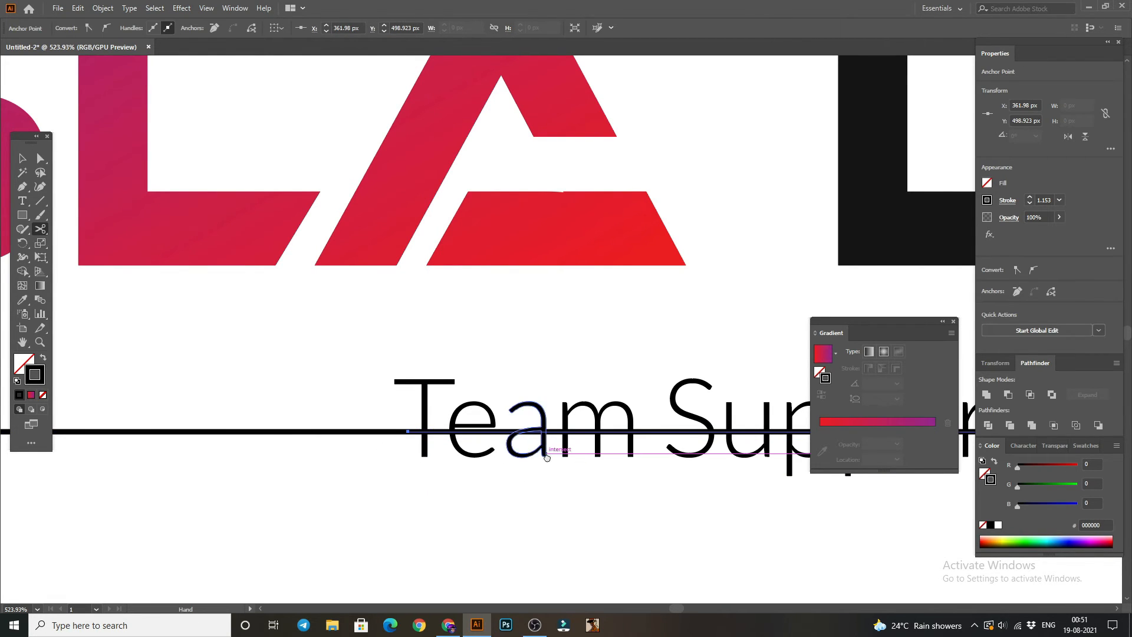
pyautogui.moveTo(549, 455); pyautogui.dragTo(53, 431)
pyautogui.moveTo(561, 475); pyautogui.dragTo(23, 464)
pyautogui.moveTo(680, 452); pyautogui.dragTo(129, 454)
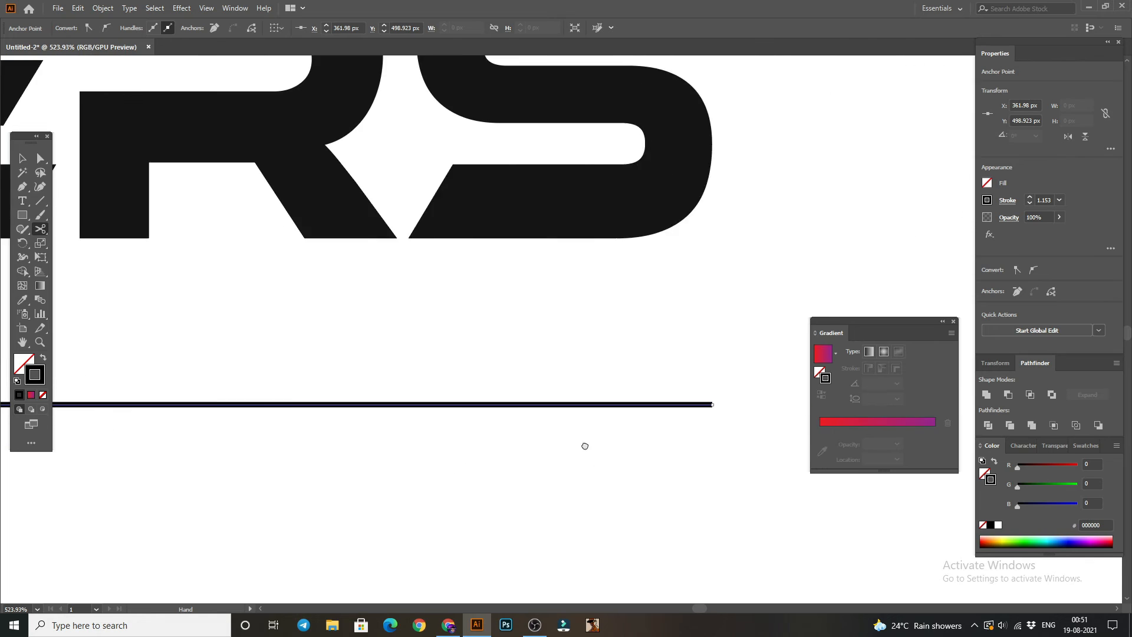
pyautogui.moveTo(583, 448); pyautogui.dragTo(724, 419)
pyautogui.moveTo(251, 397); pyautogui.dragTo(722, 473)
pyautogui.moveTo(551, 469); pyautogui.dragTo(619, 434)
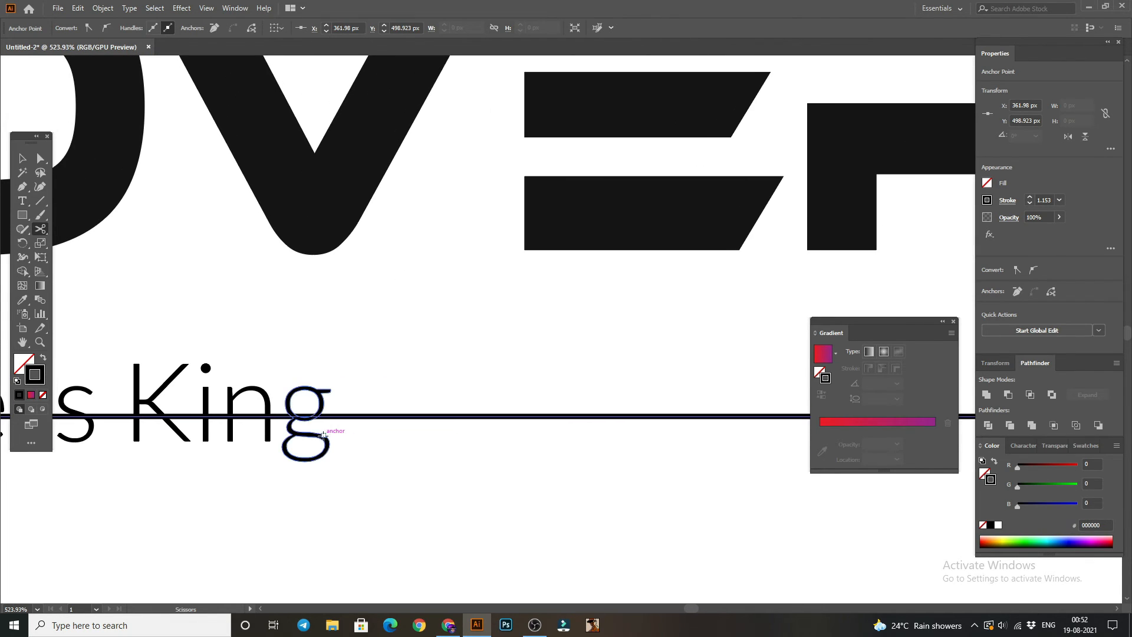
pyautogui.click(332, 416)
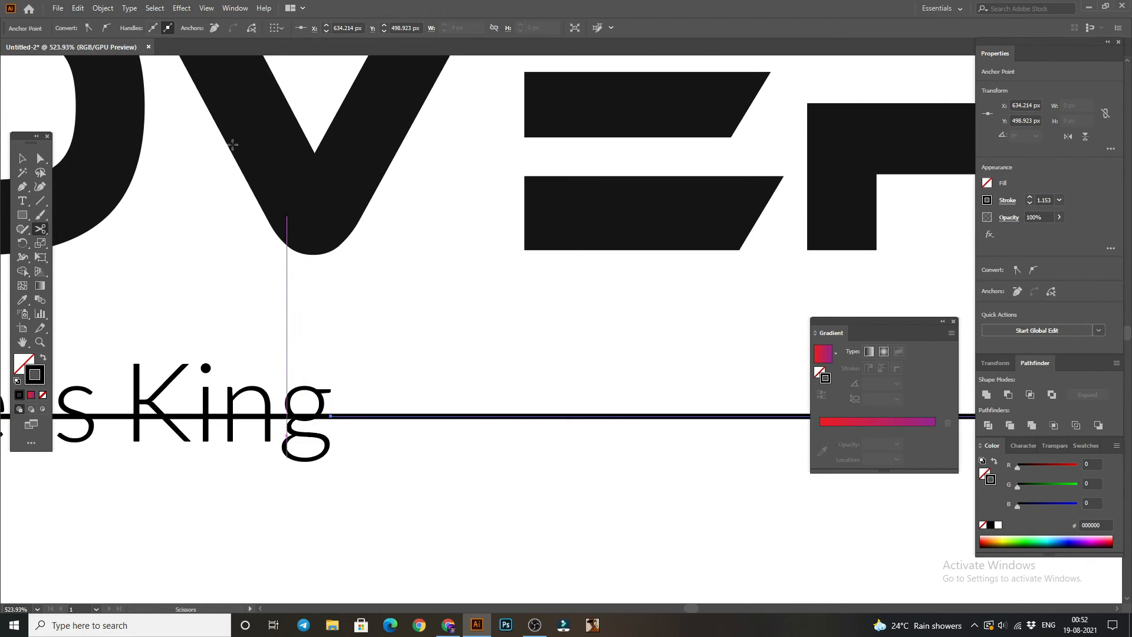
# Delete the middle line segment that runs through the tagline.
pyautogui.press('v')
pyautogui.click(201, 159)
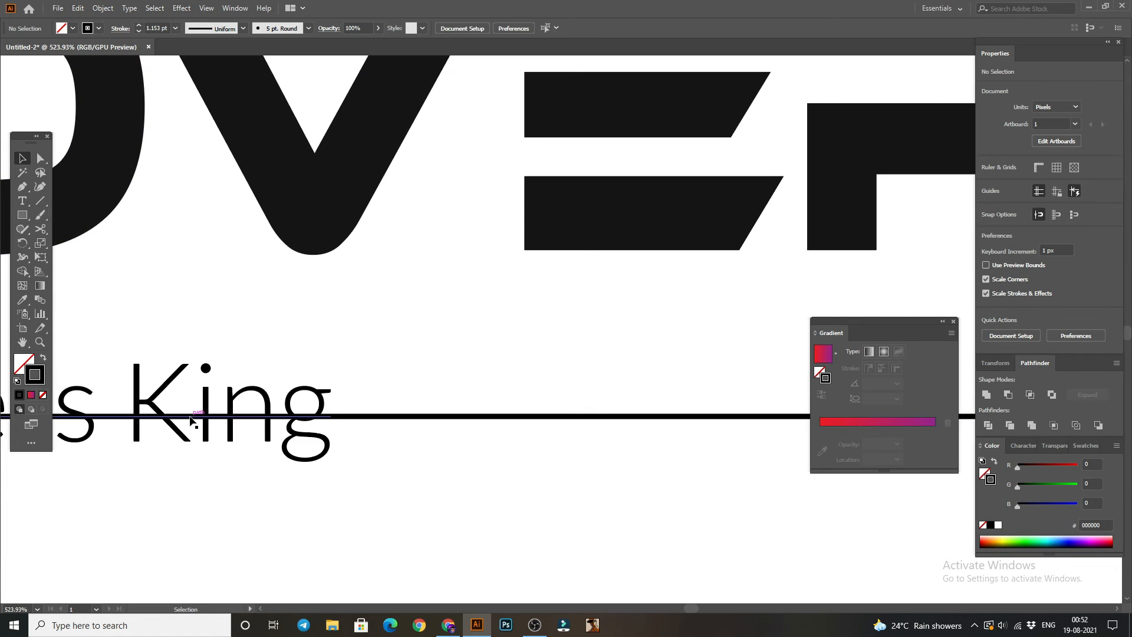
pyautogui.click(191, 417)
pyautogui.press('Delete')
pyautogui.click(287, 314)
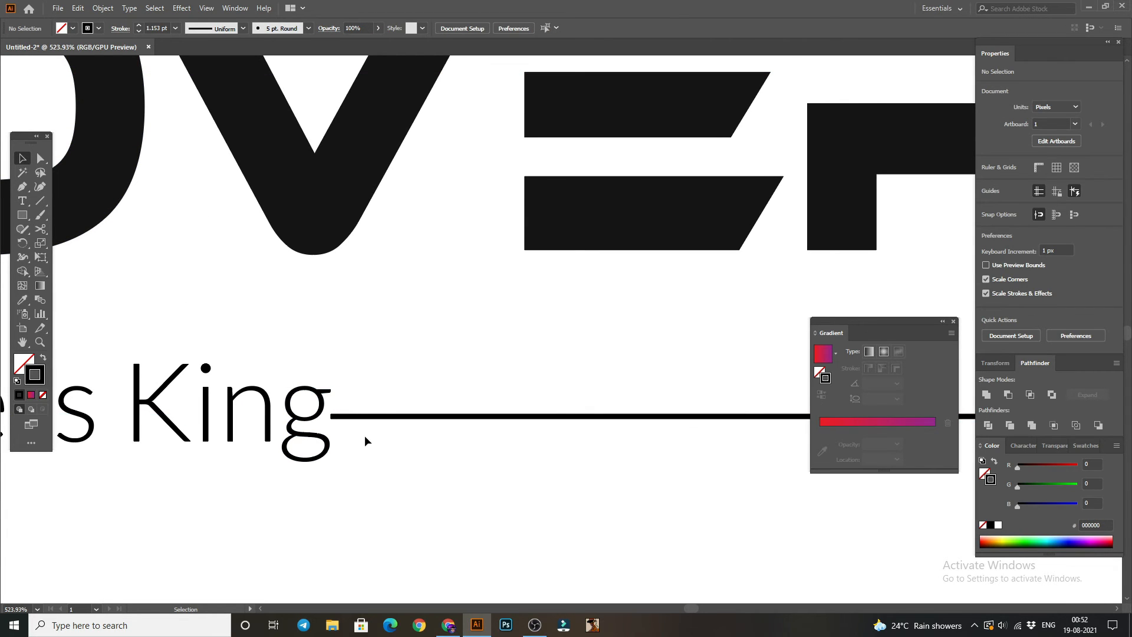
# Shift the heart slightly upward to widen its gap above the lettering.
pyautogui.press('z')
pyautogui.scroll(-8, 365, 441)
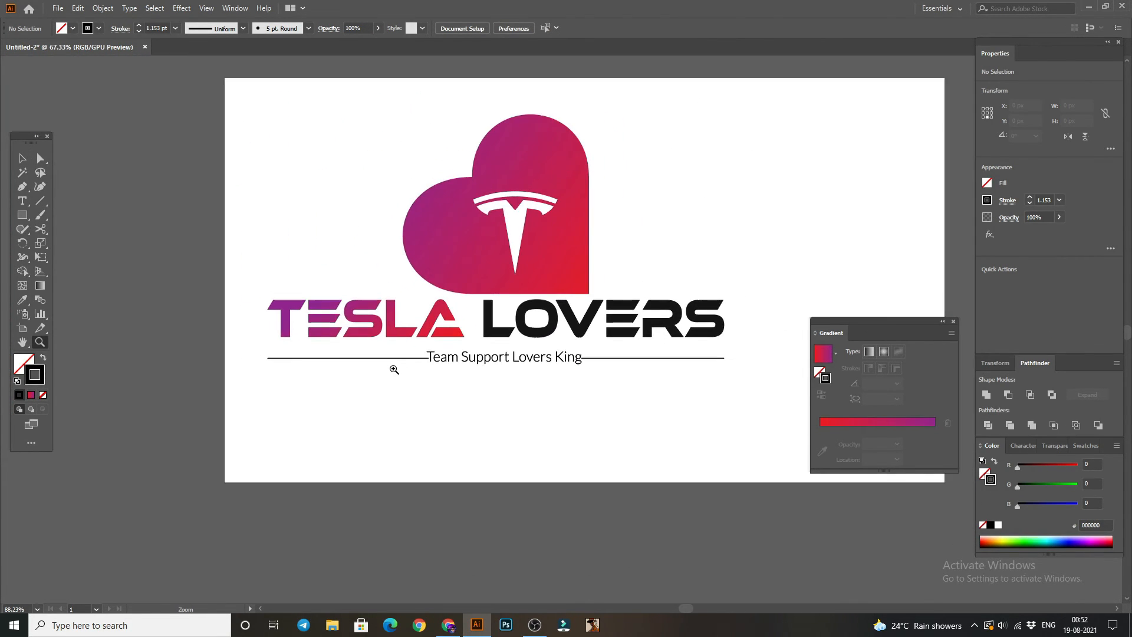
pyautogui.scroll(3, 394, 370)
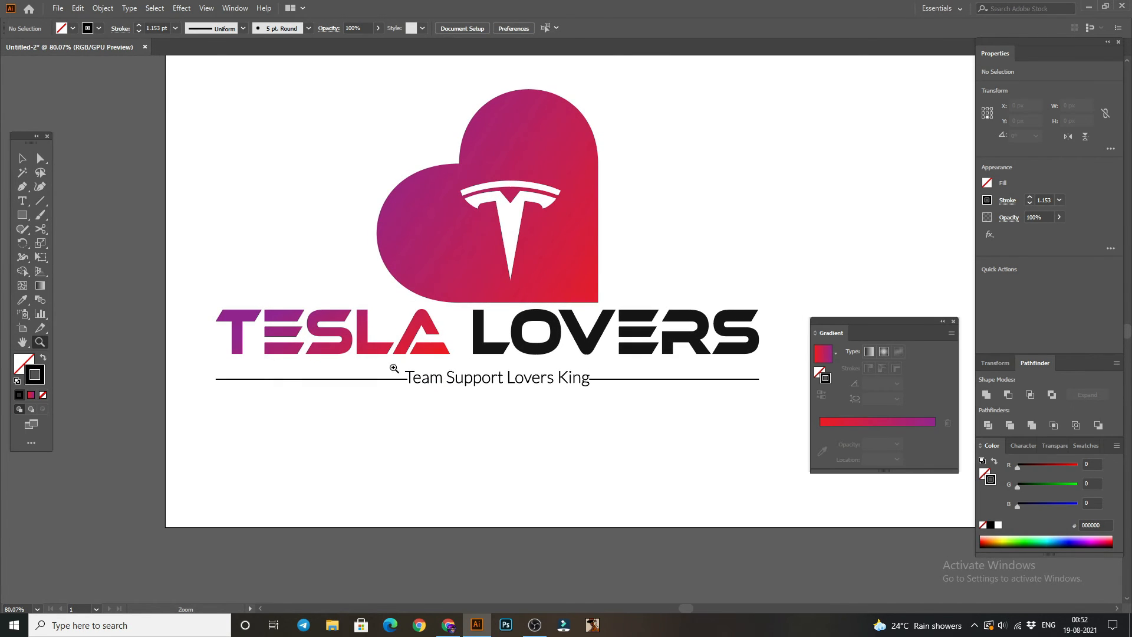
pyautogui.click(22, 158)
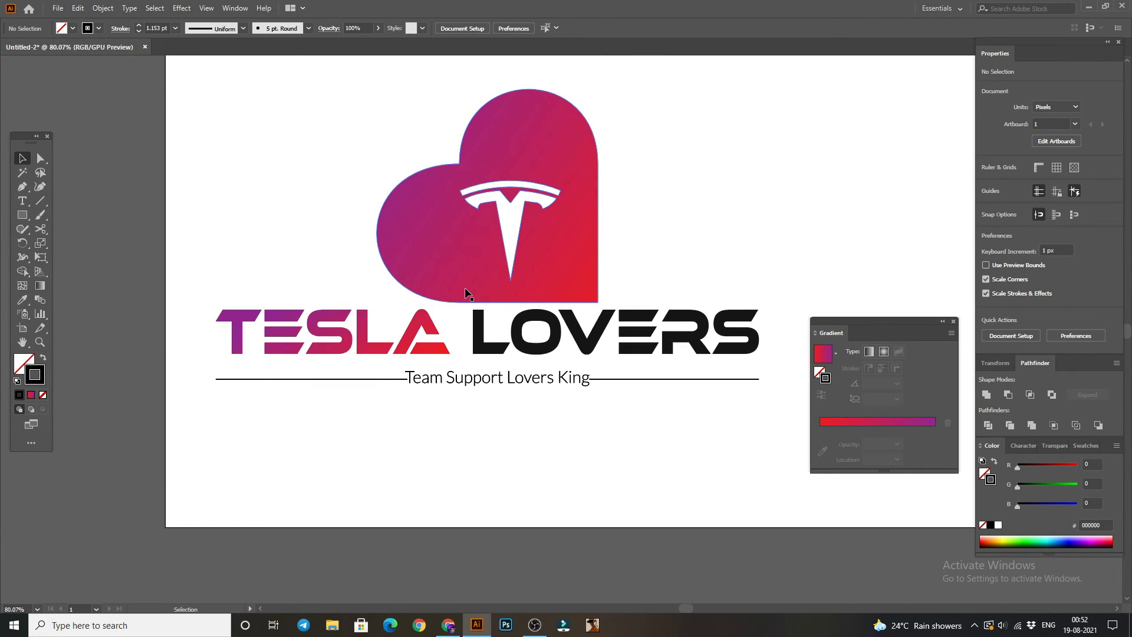
pyautogui.moveTo(466, 293); pyautogui.dragTo(464, 282)
pyautogui.click(328, 261)
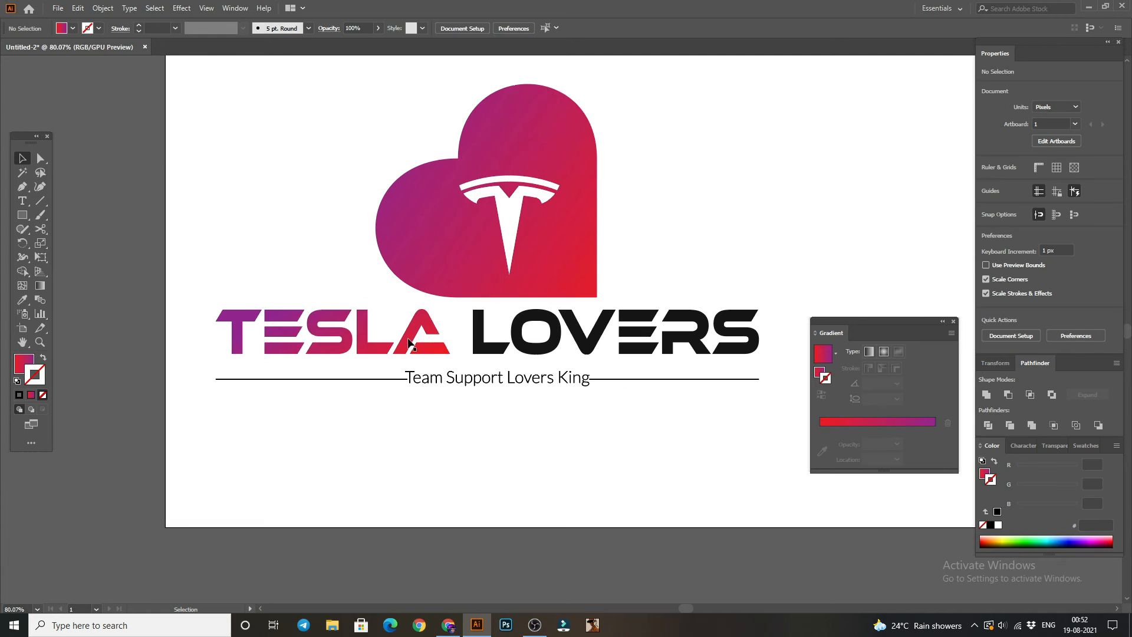
# Enlarge the whole logo to about 1096 × 609 px and centre it on the artboard.
pyautogui.scroll(3, 418, 369)
pyautogui.hotkey('ctrl', 'a')
pyautogui.scroll(-2, 279, 247)
pyautogui.moveTo(758, 415); pyautogui.dragTo(949, 520)
pyautogui.moveTo(713, 367); pyautogui.dragTo(737, 356)
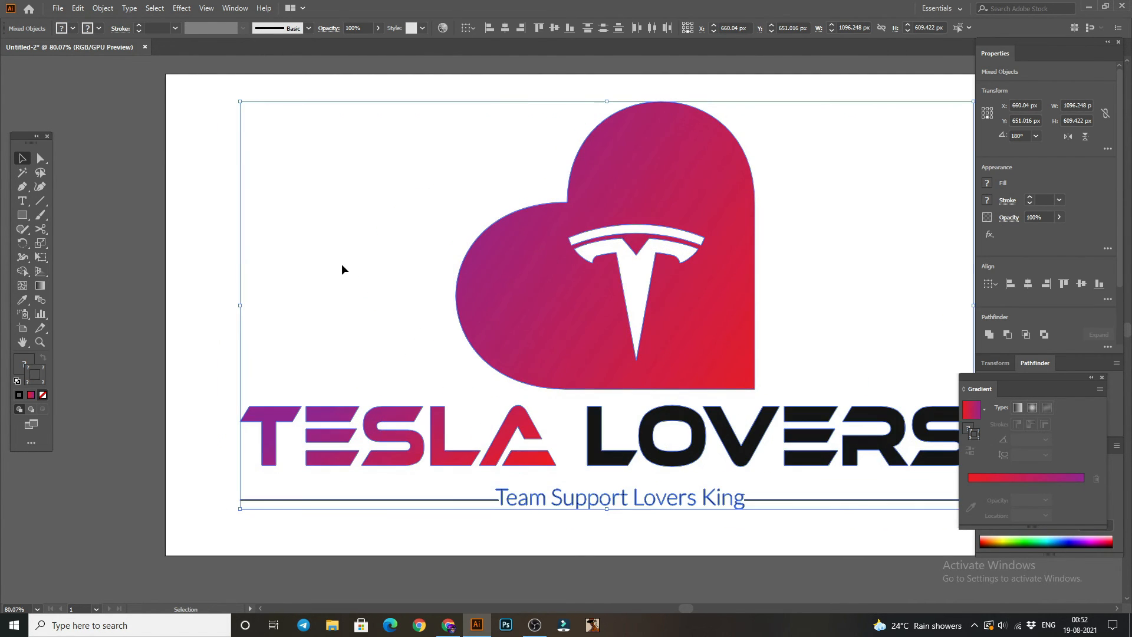
pyautogui.click(341, 263)
pyautogui.press('space')
pyautogui.moveTo(465, 278); pyautogui.dragTo(332, 268)
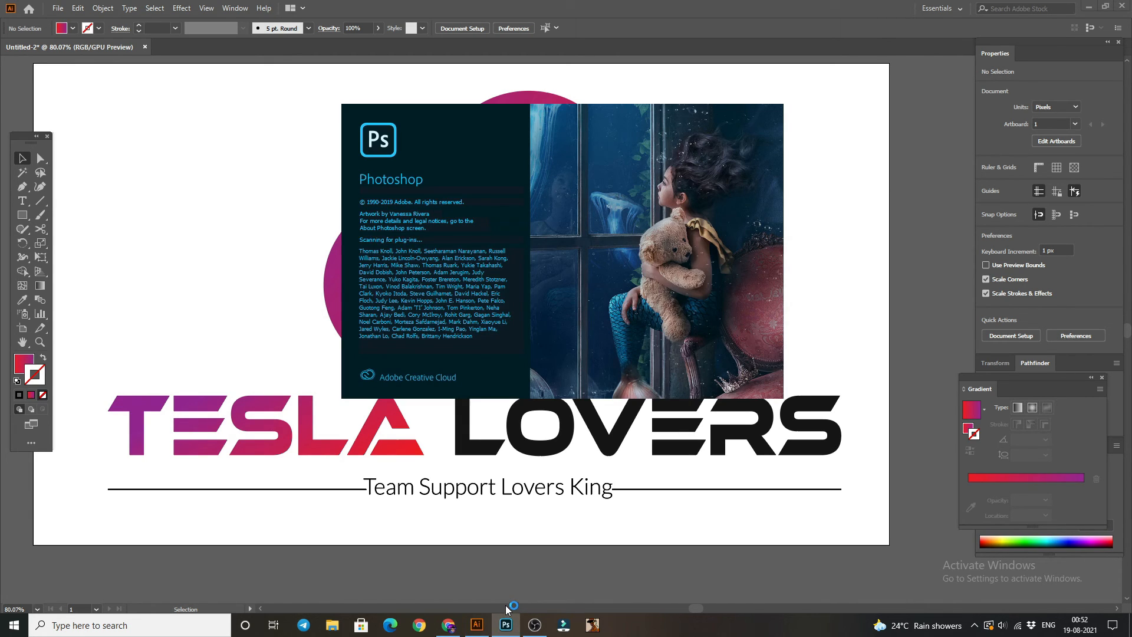
# Switch to Photoshop, open "02 Logo Mockup - by PuneDesign.psd" and select its Placeholder layer.
pyautogui.click(26, 7)
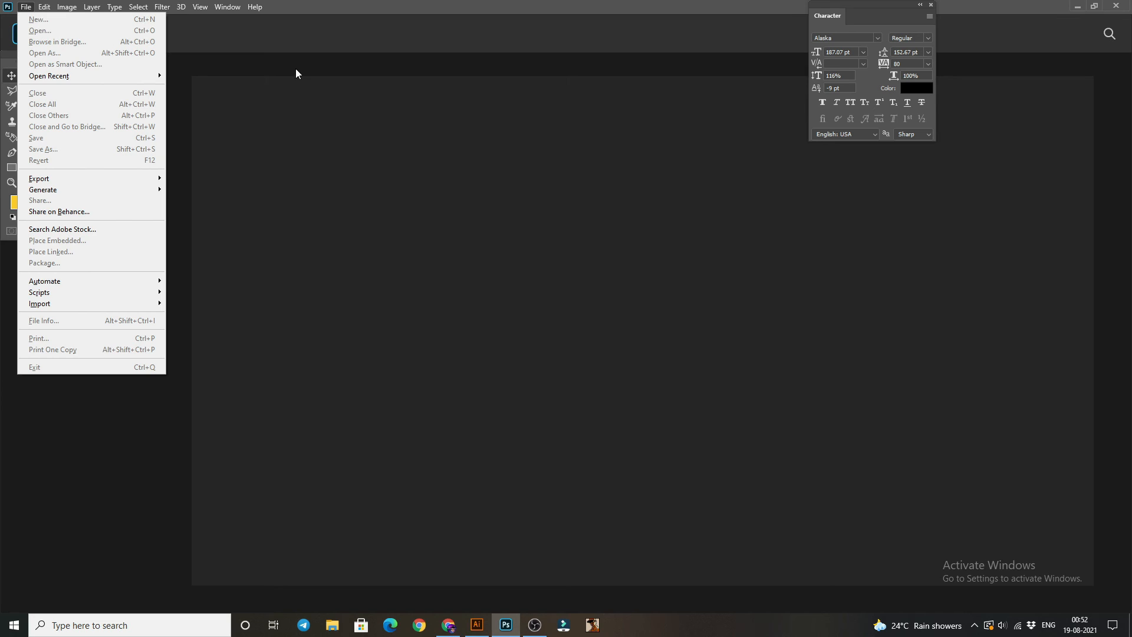
pyautogui.click(40, 30)
pyautogui.click(469, 316)
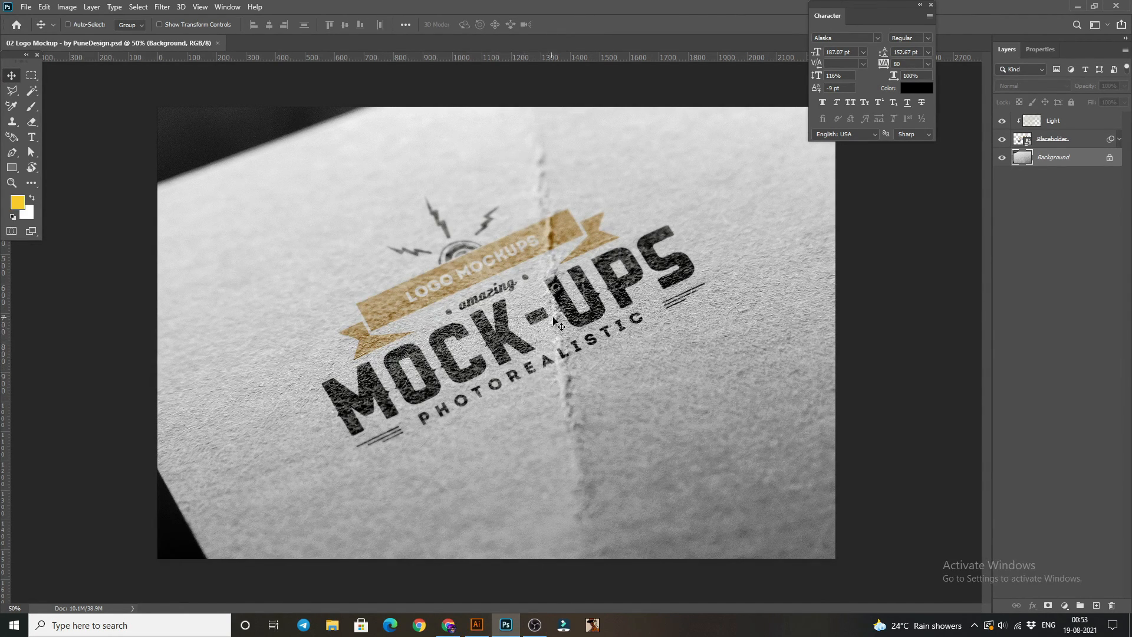
pyautogui.click(1016, 144)
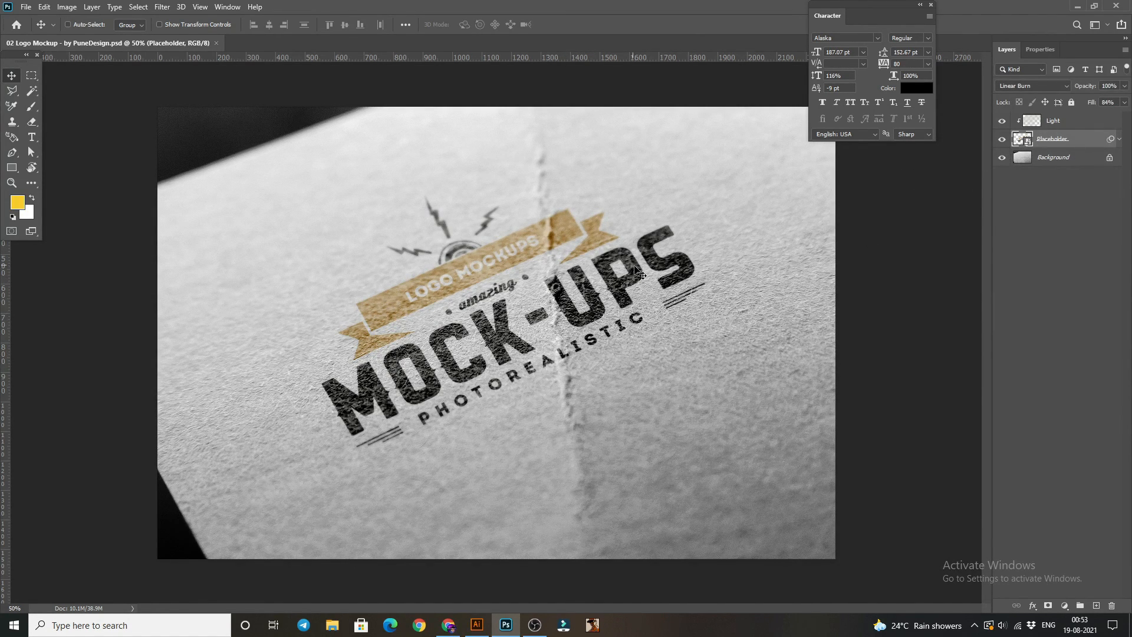
# Open the contents of the Placeholder smart object and hide its sample artwork layer.
pyautogui.doubleClick(1017, 140)
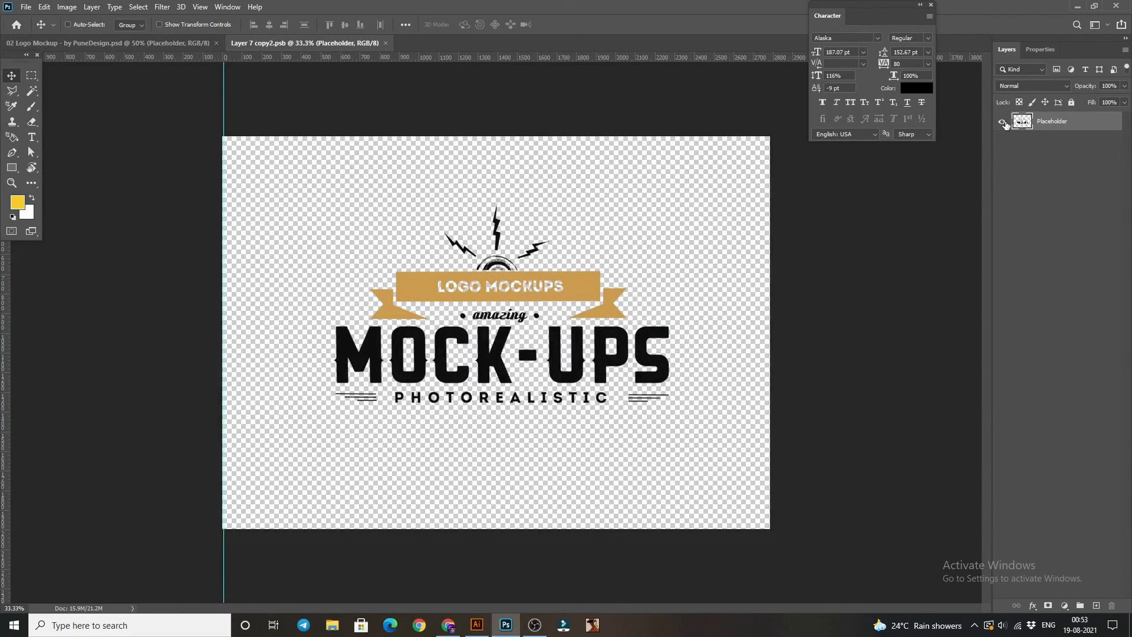
pyautogui.click(1003, 124)
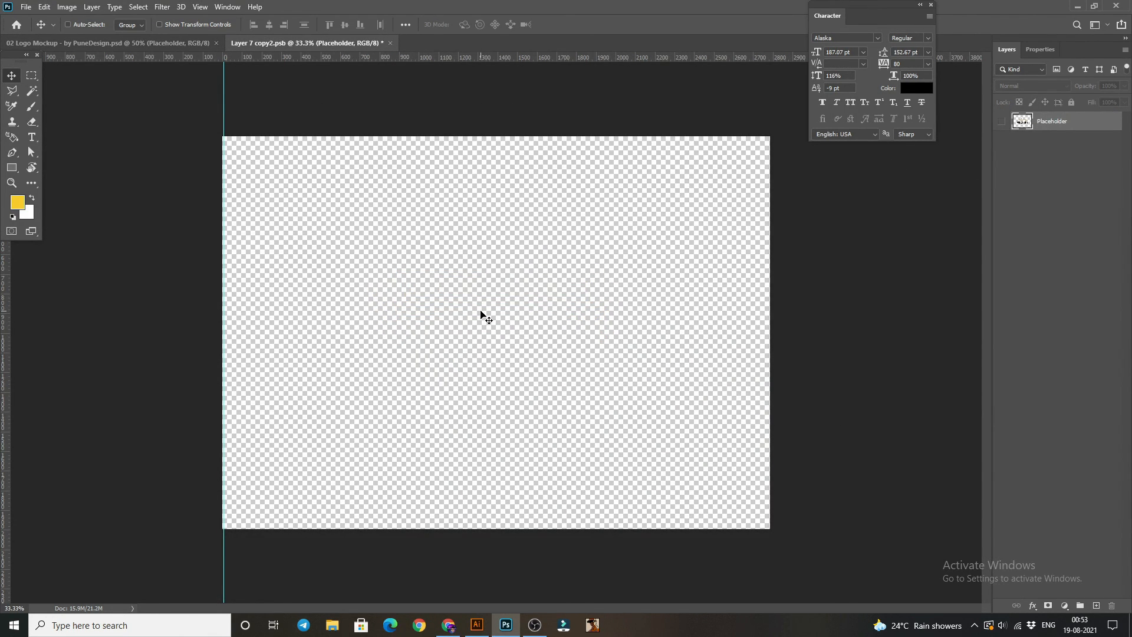
# Switch to Illustrator, select the whole Tesla Lovers logo and bring it into the Photoshop placeholder file as a Vector Smart Object.
pyautogui.click(477, 625)
pyautogui.moveTo(176, 153); pyautogui.dragTo(830, 534)
pyautogui.moveTo(641, 399); pyautogui.dragTo(559, 317)
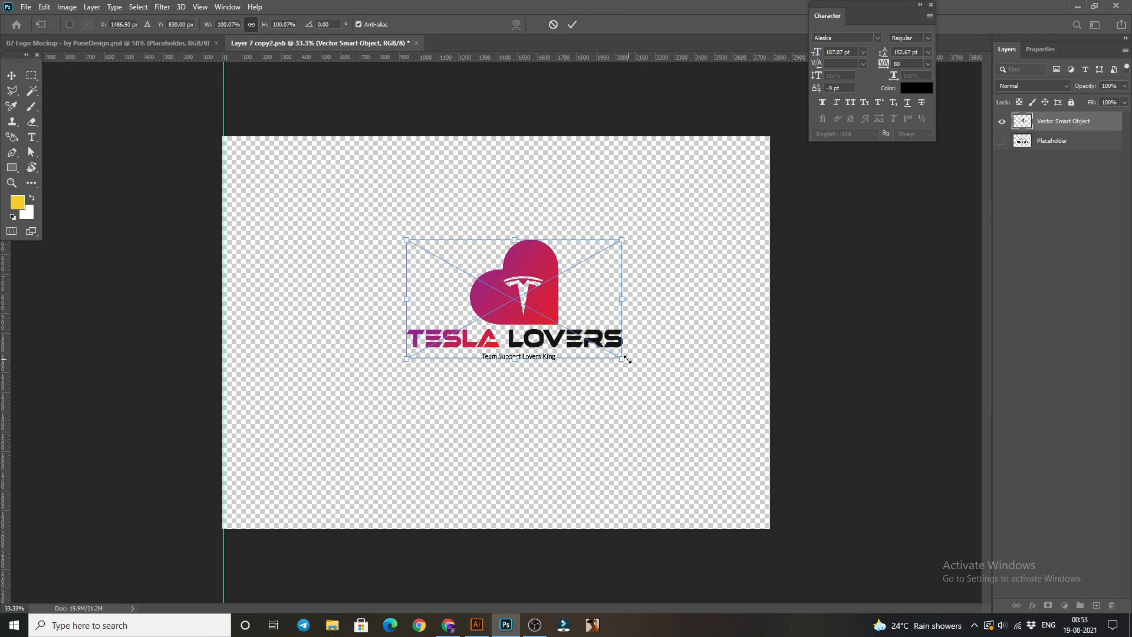
# Scale the pasted logo to about 222%, centre it horizontally on the canvas and commit the placement.
pyautogui.moveTo(634, 361); pyautogui.dragTo(737, 501)
pyautogui.moveTo(405, 240); pyautogui.dragTo(291, 177)
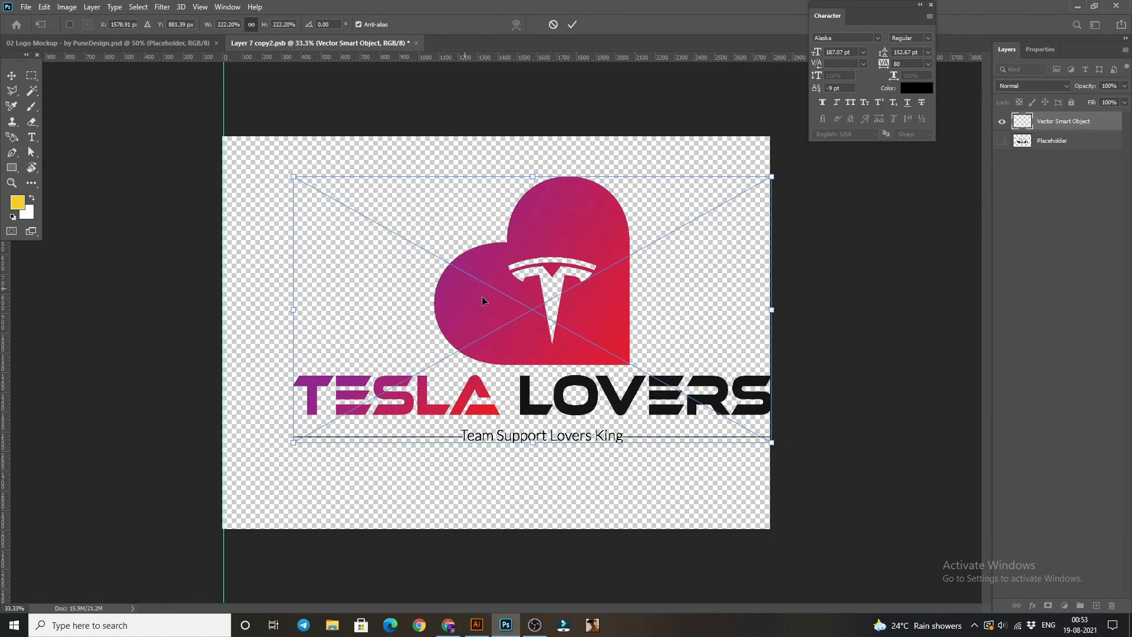
pyautogui.moveTo(482, 296); pyautogui.dragTo(447, 296)
pyautogui.click(572, 25)
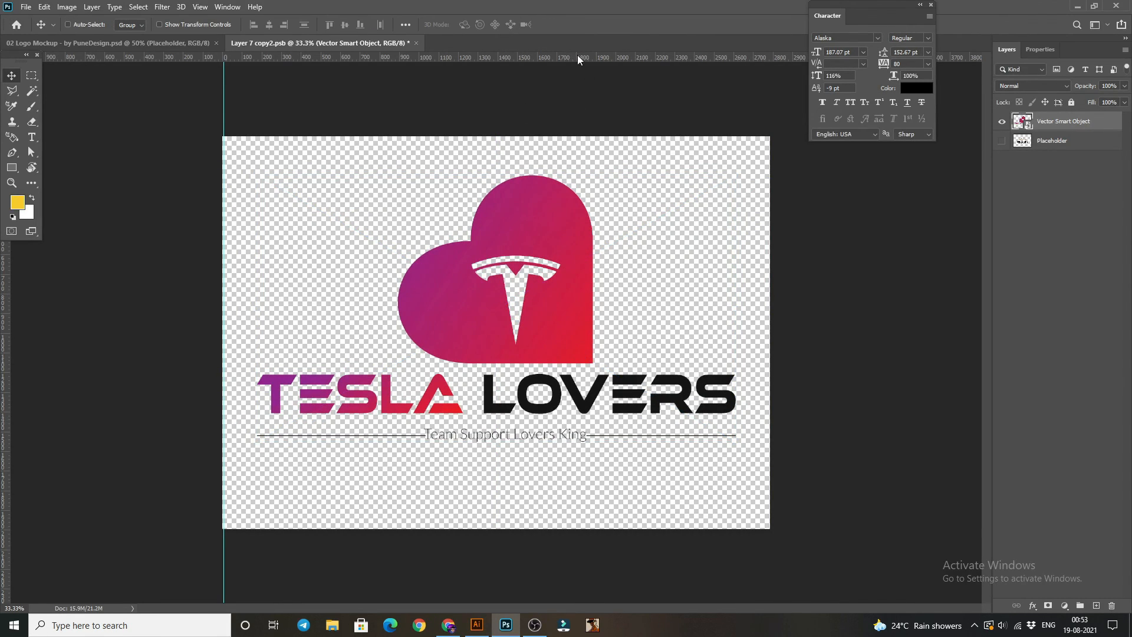
# Close the placeholder file with its changes saved, and view the logo on the paper mockup at closer range.
pyautogui.click(416, 42)
pyautogui.click(507, 233)
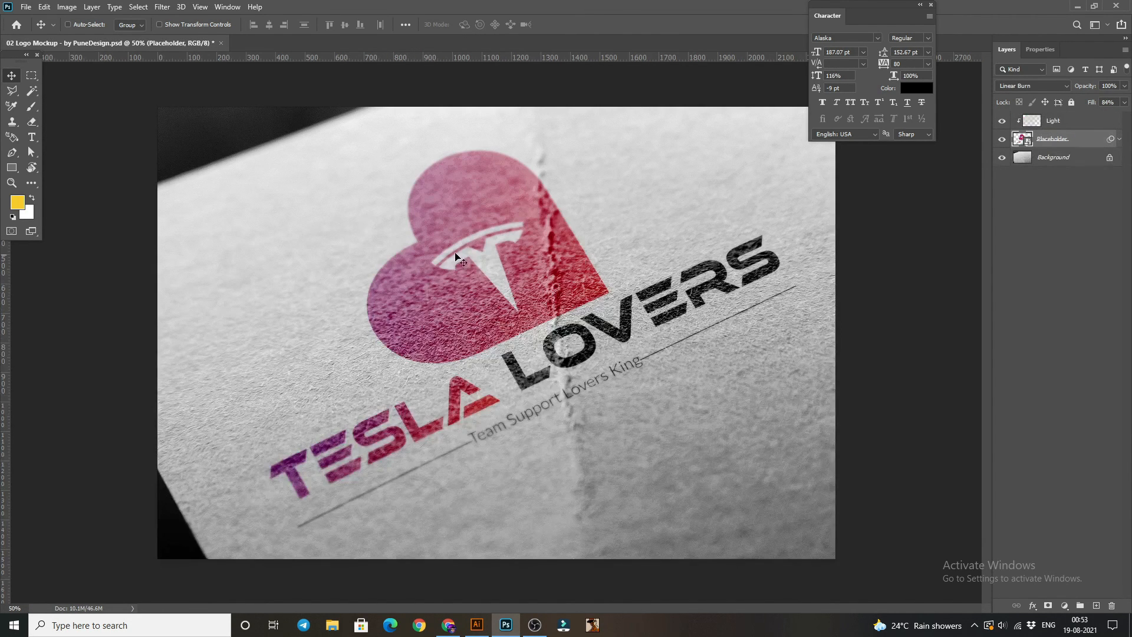
pyautogui.press('z')
pyautogui.moveTo(463, 275)
pyautogui.mouseDown()
pyautogui.moveTo(506, 277)
pyautogui.moveTo(477, 279)
pyautogui.mouseUp()
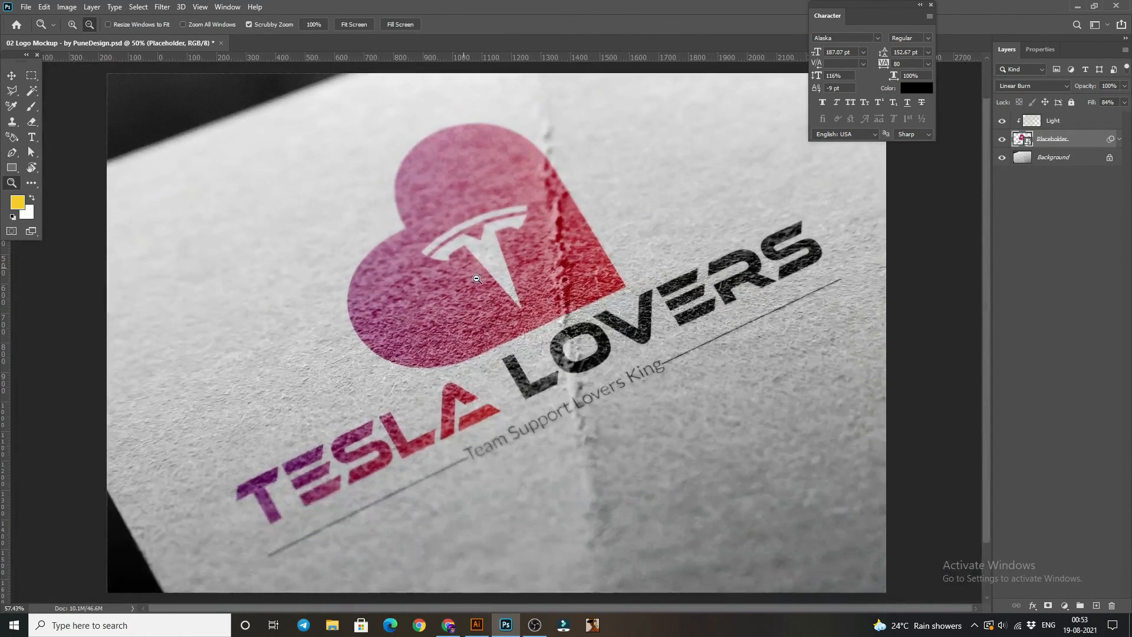